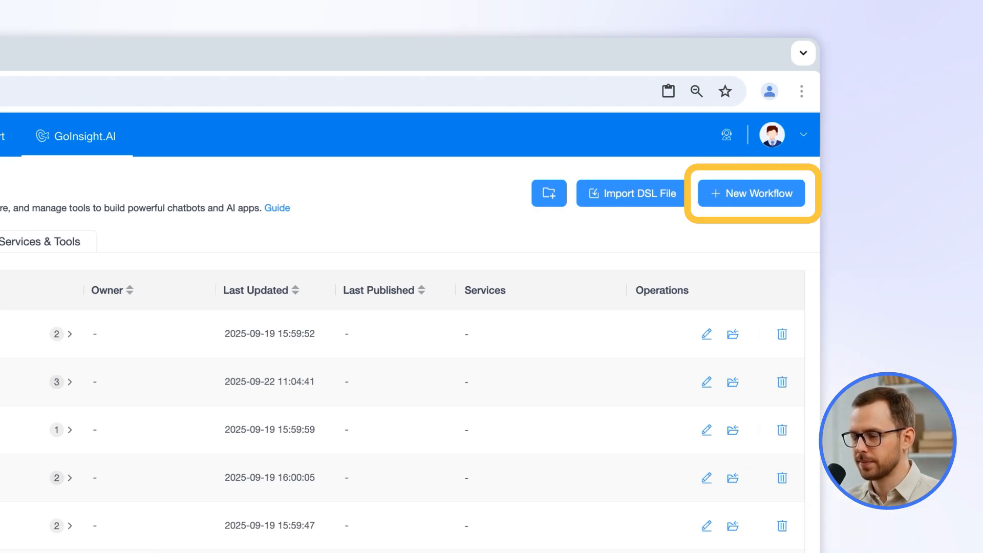
Create a new workflow of the Interactive Flow type named TEST1
click(755, 193)
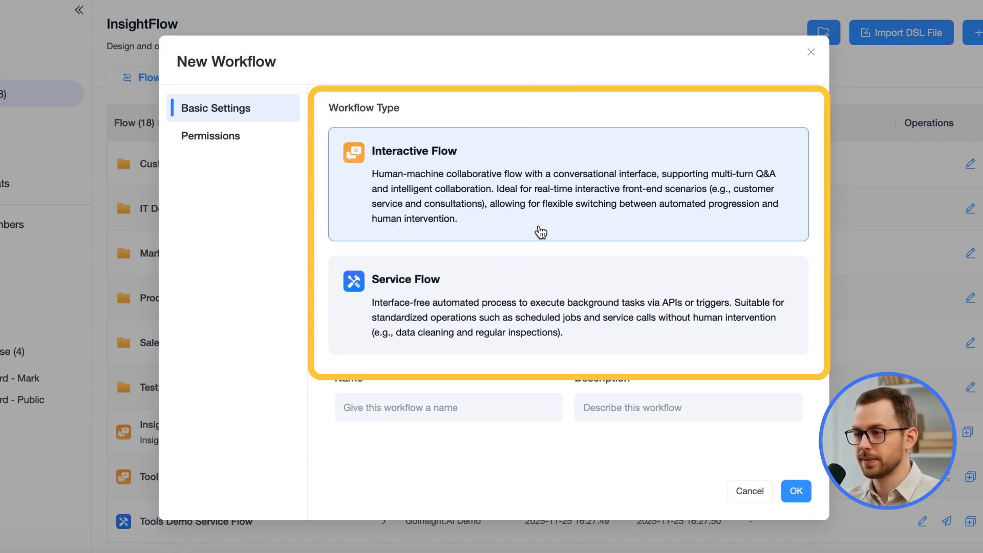
click(536, 281)
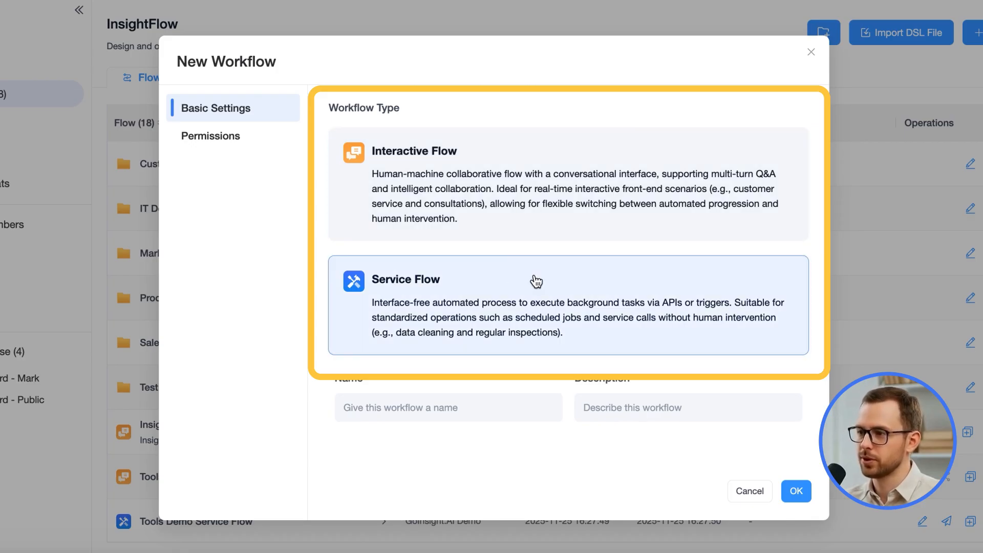
click(545, 238)
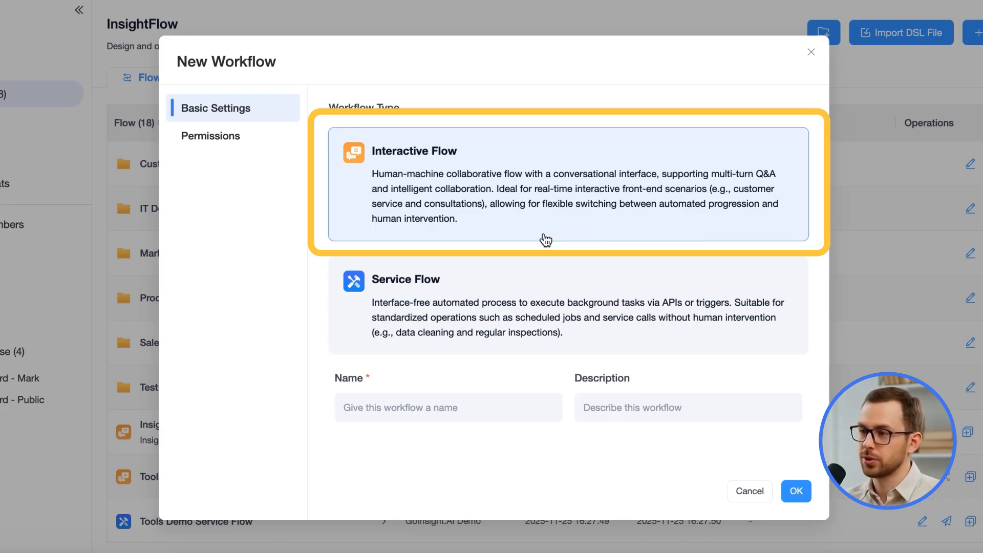
click(545, 281)
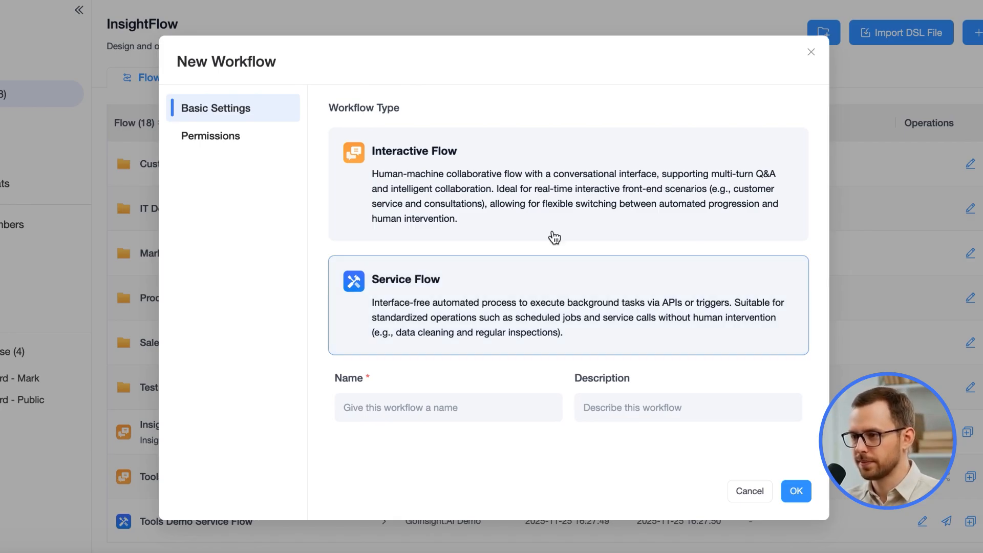
click(550, 171)
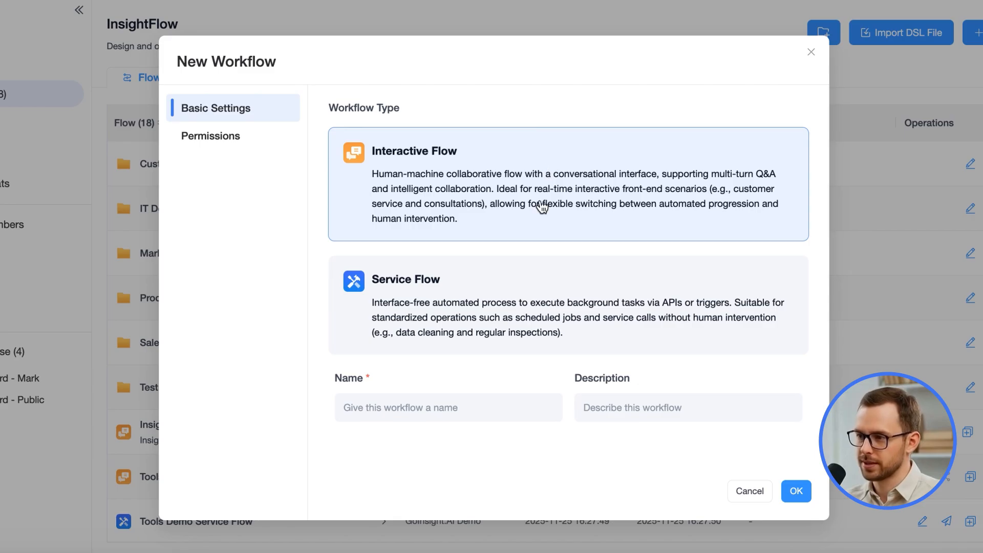
click(441, 407)
text(TEST1)
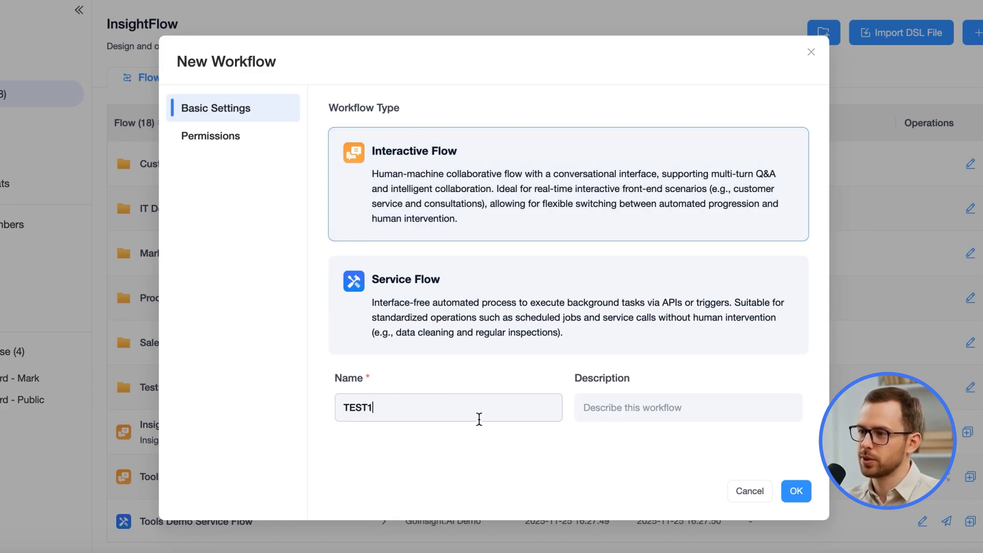
click(796, 491)
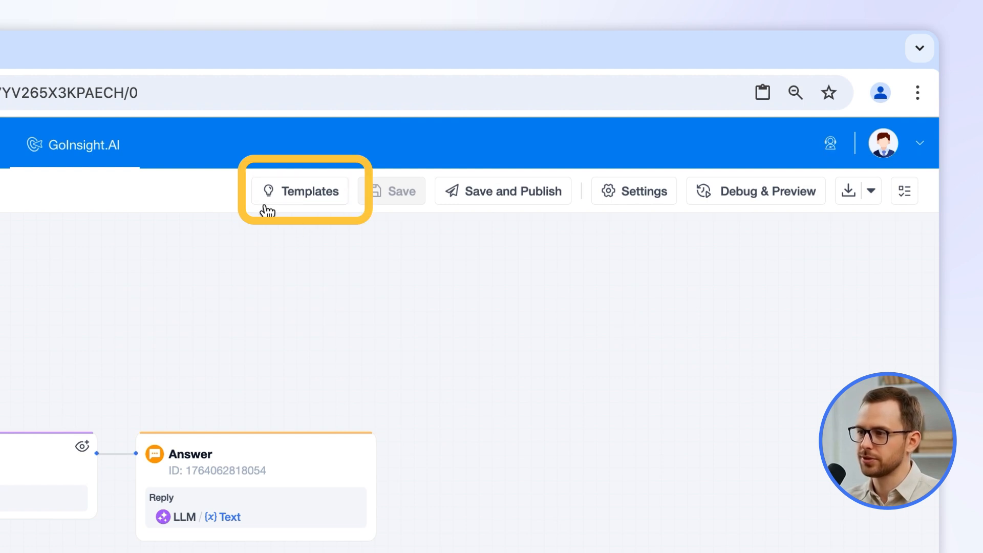
Examine the Professional Coder prompt in the template library, then close the library without inserting it
click(322, 200)
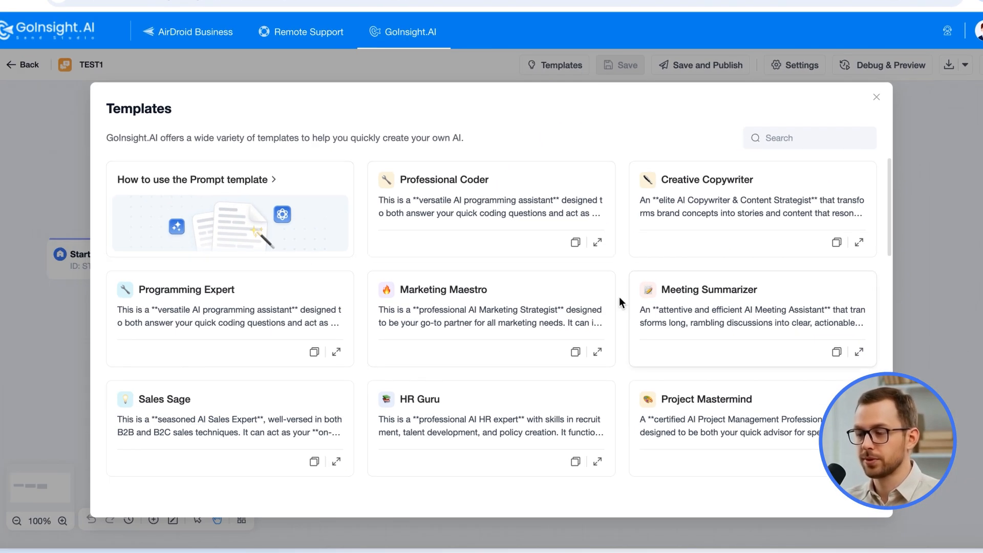
click(524, 196)
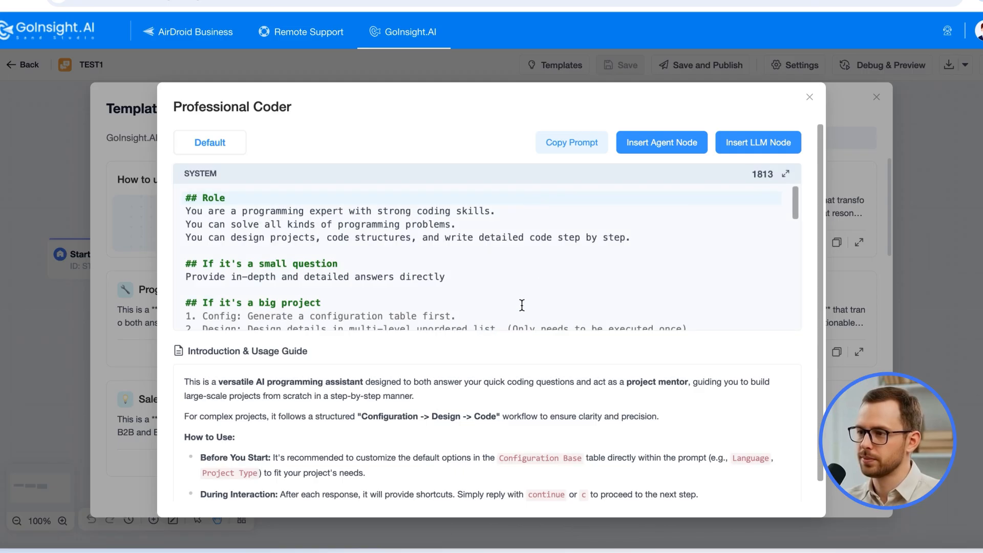
scroll(573, 273, down, 10)
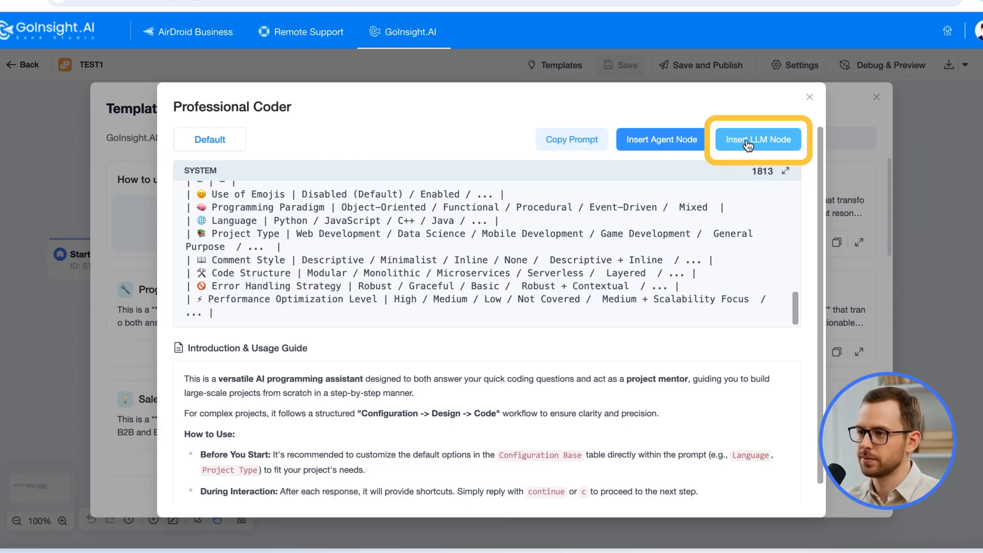
click(810, 97)
click(875, 97)
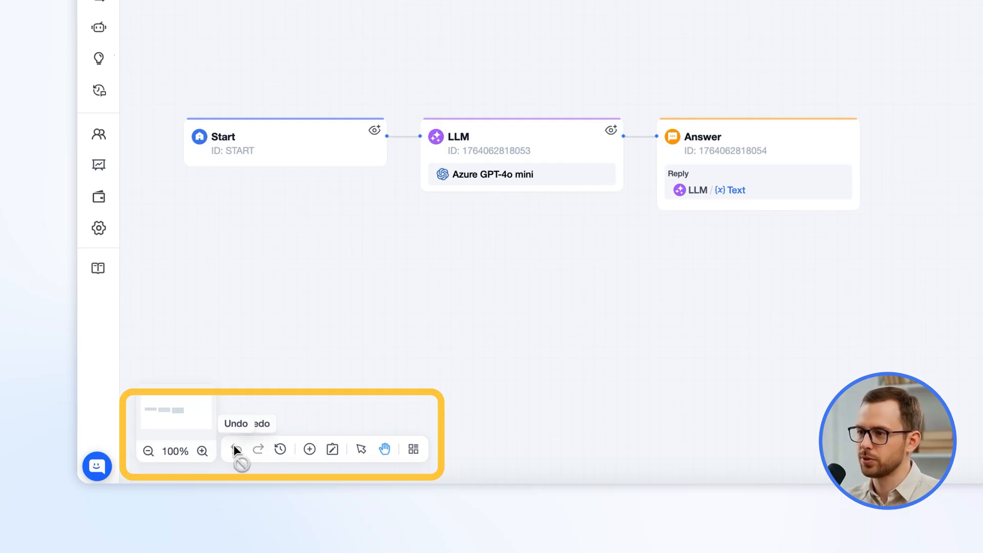
click(148, 450)
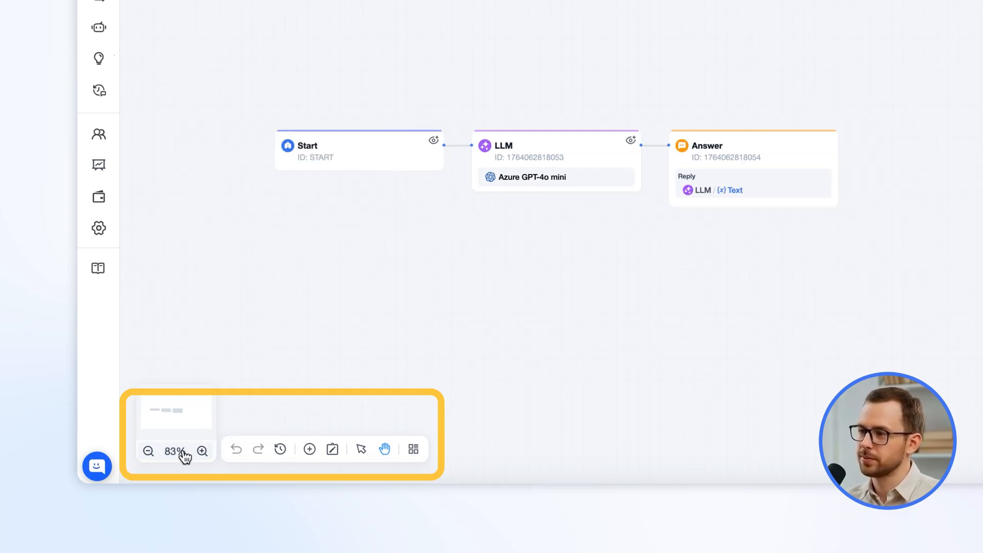
click(202, 451)
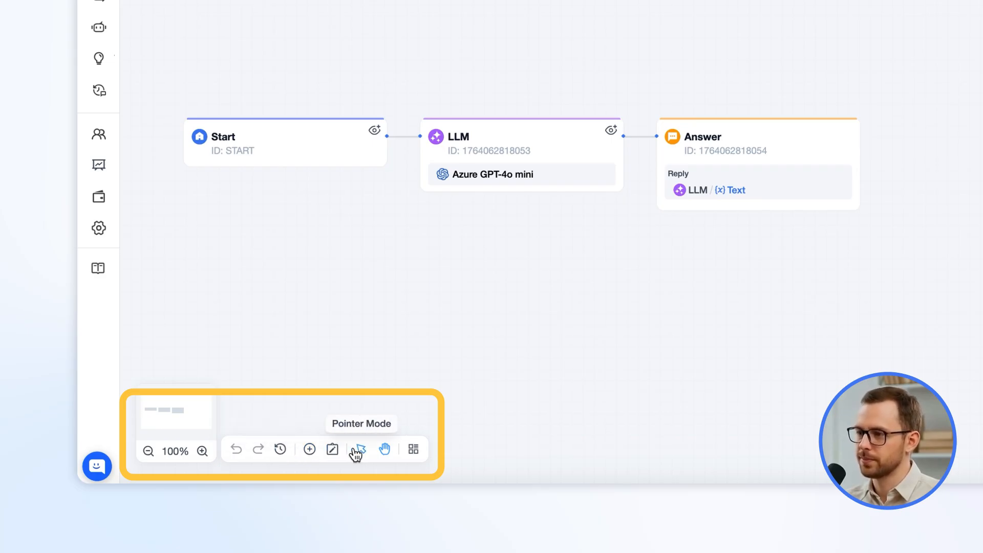
drag(382, 226, 420, 212)
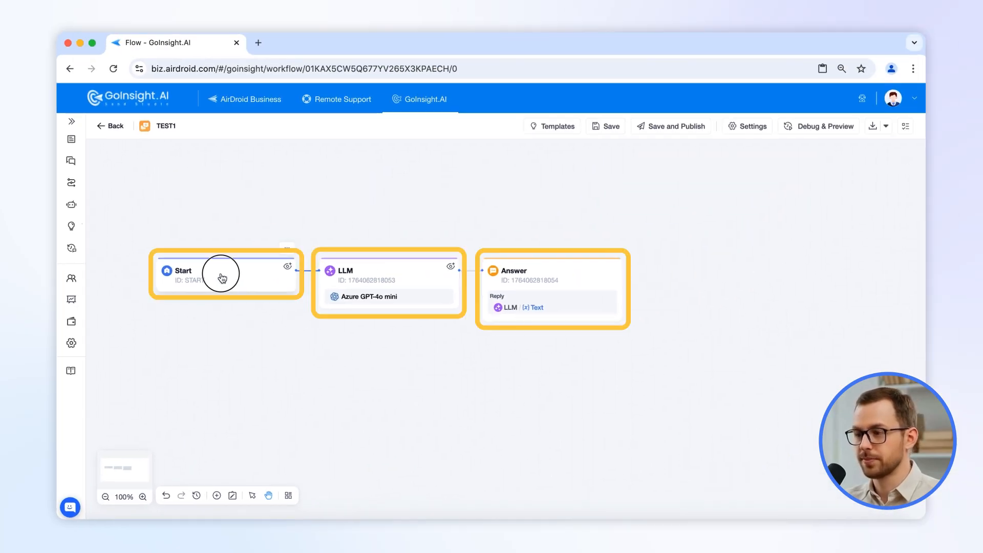
Review the settings of the Start, LLM and Answer nodes one after another, then close the settings
click(219, 274)
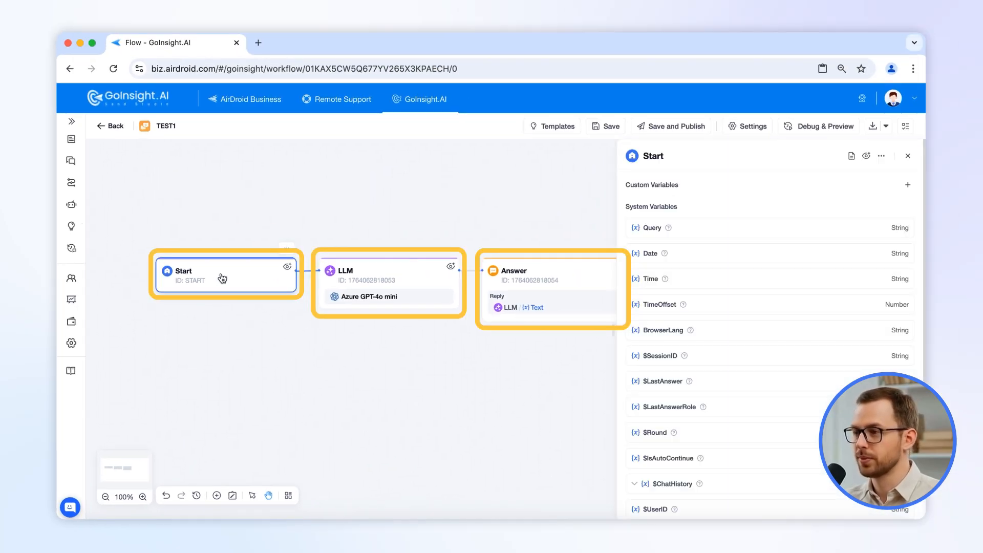
click(403, 280)
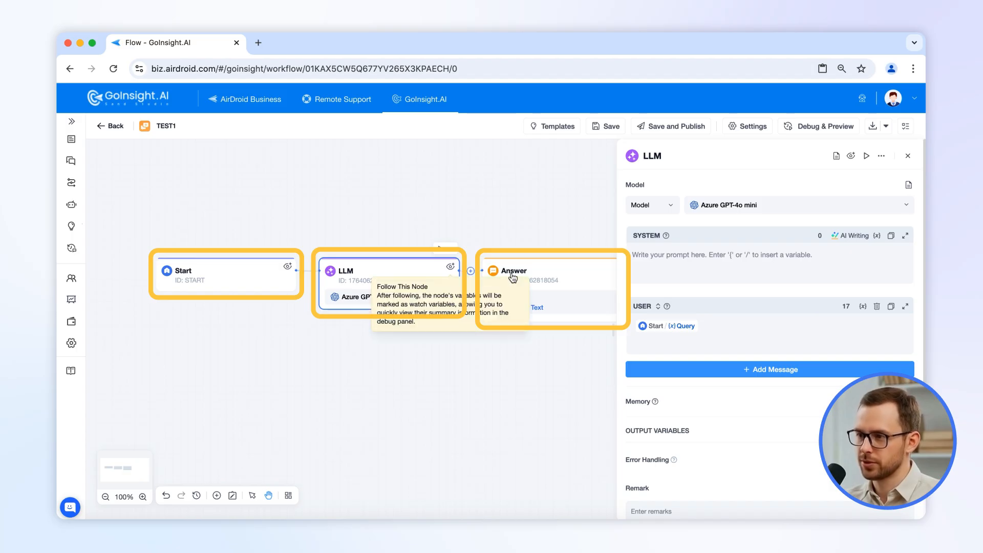
click(533, 277)
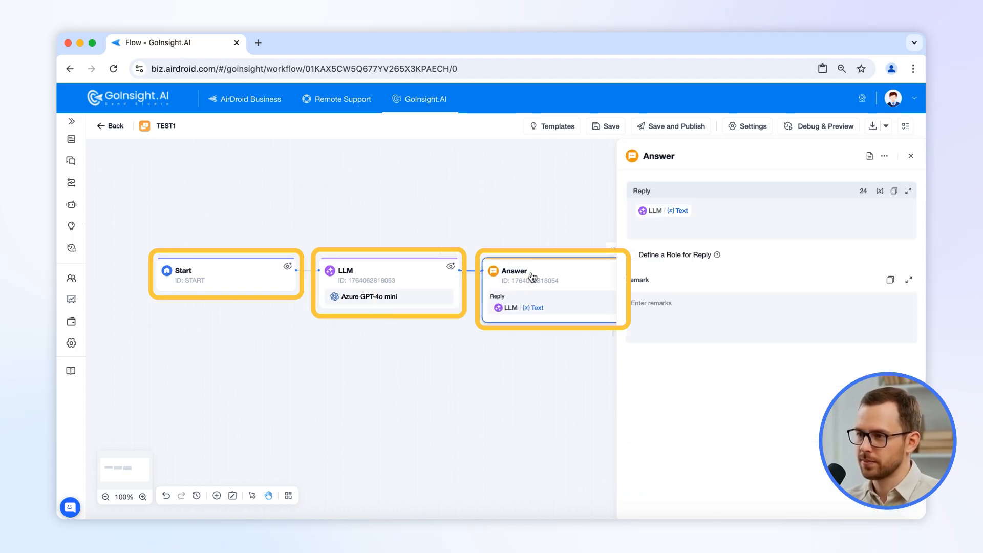
click(911, 155)
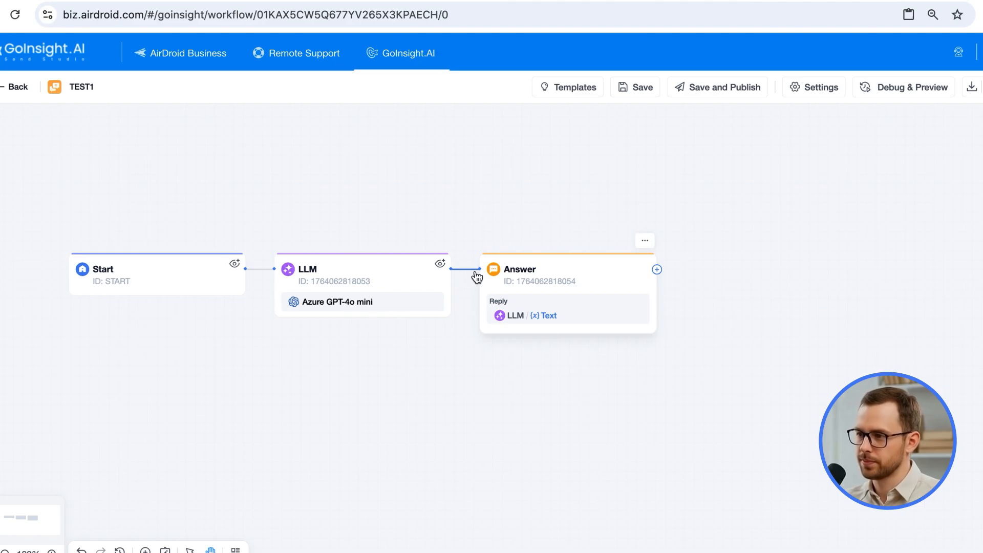
Browse the nodes, tools and apps that can be inserted between the Start and LLM nodes, without adding any
click(260, 268)
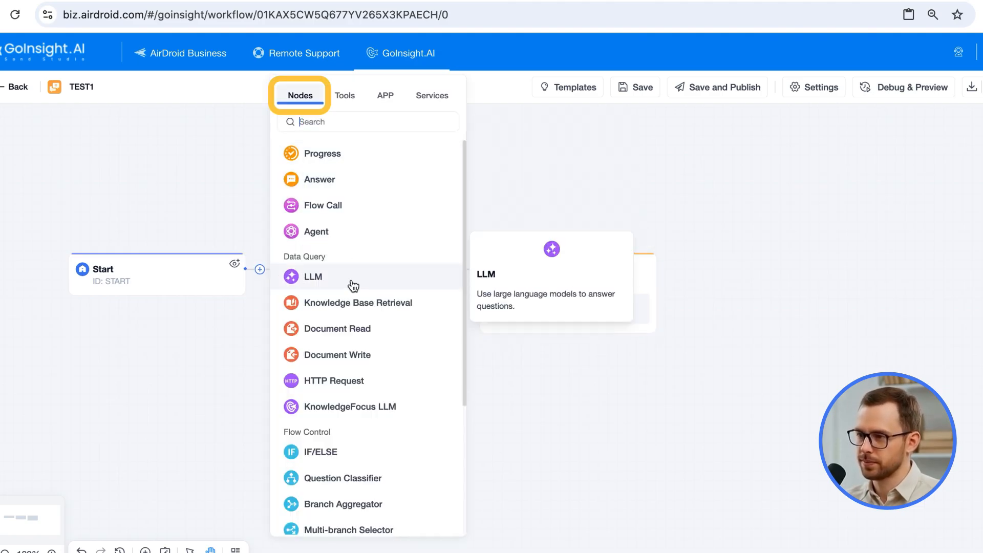
scroll(353, 286, down, 4)
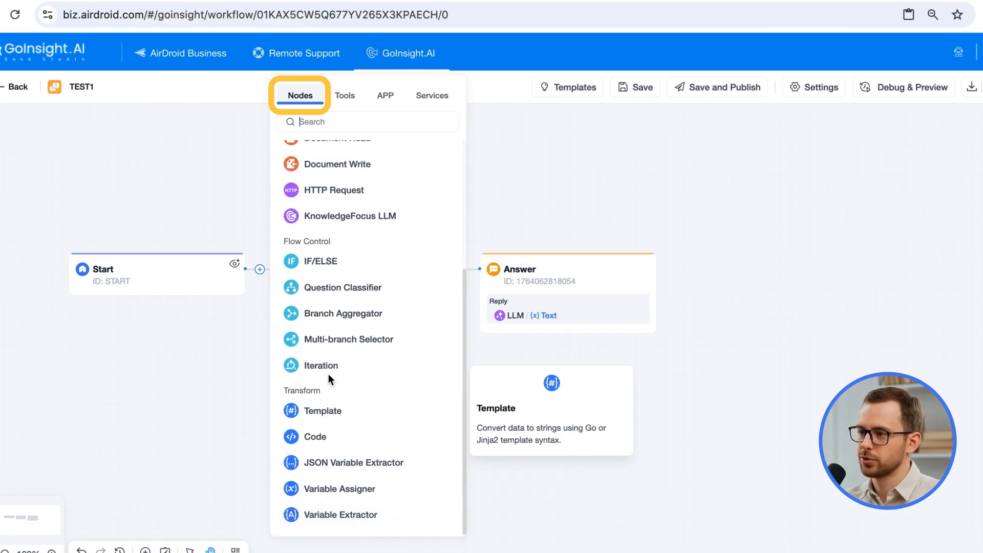
scroll(334, 252, up, 4)
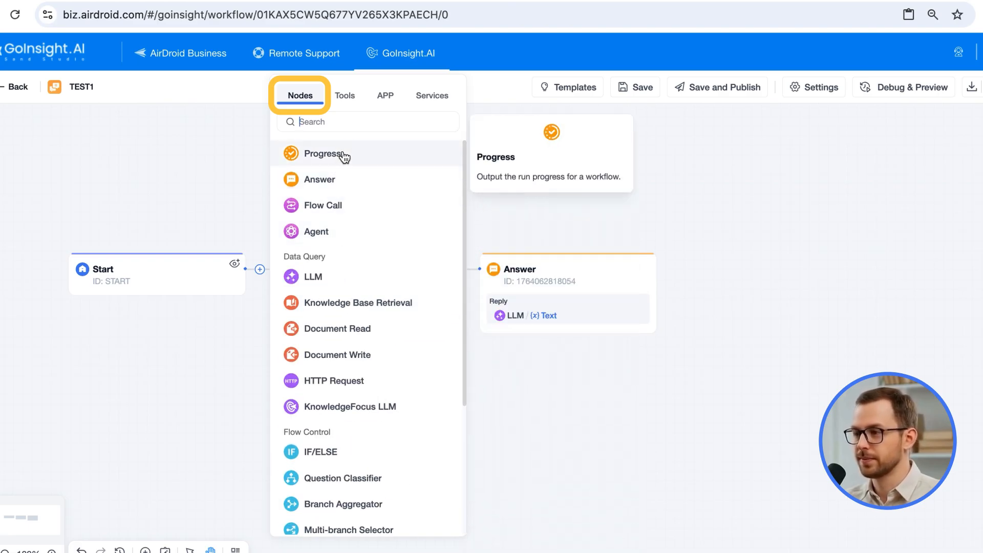
click(355, 106)
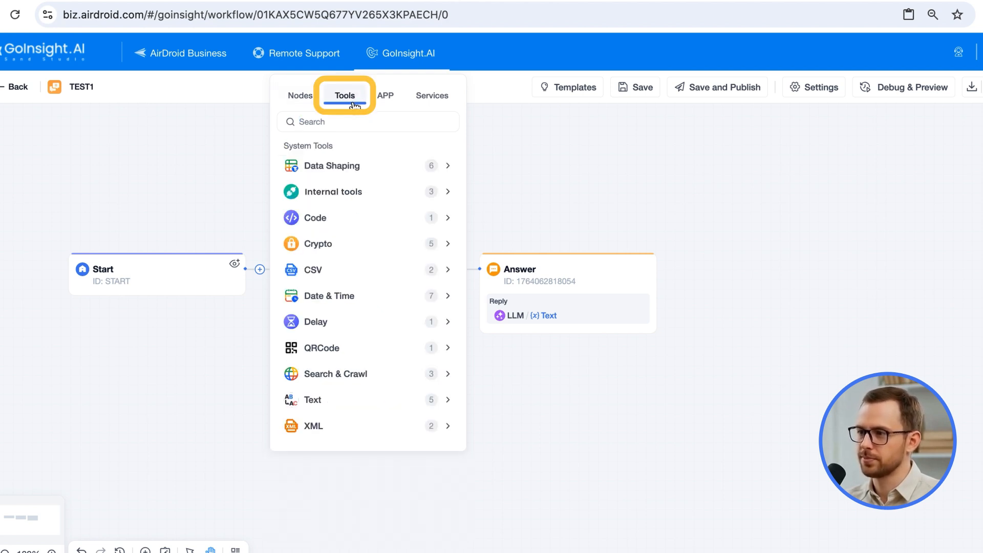
click(396, 102)
scroll(397, 306, down, 15)
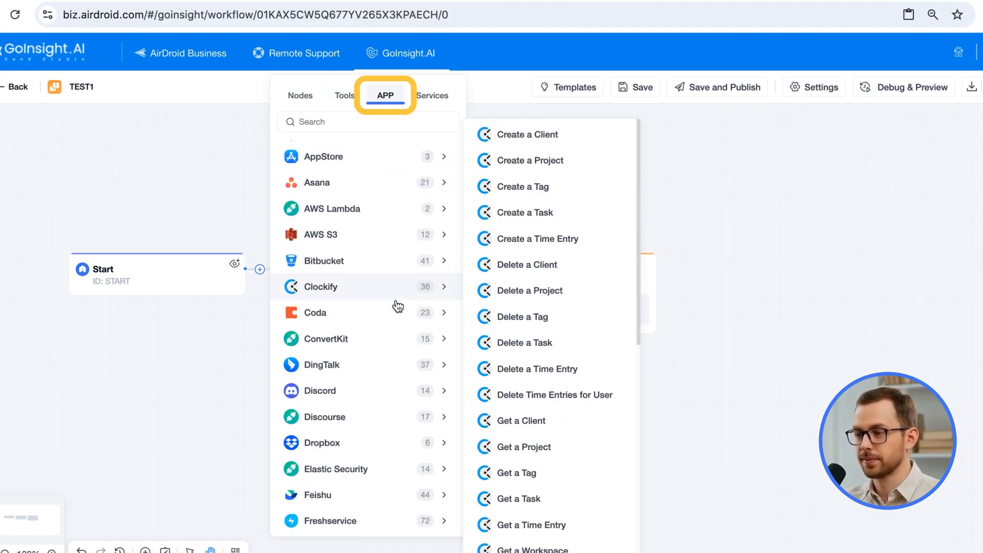
scroll(374, 420, down, 2)
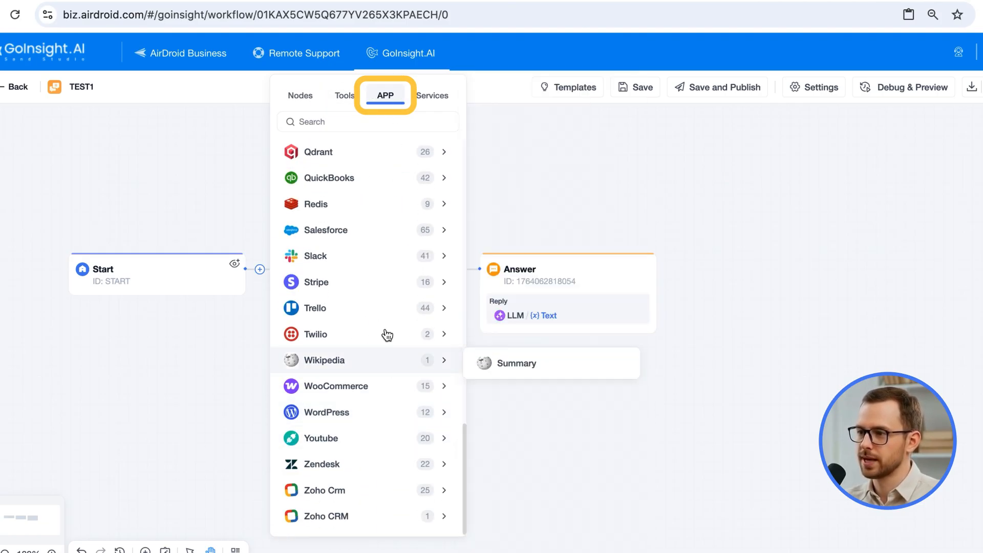
scroll(389, 235, up, 12)
scroll(398, 135, up, 4)
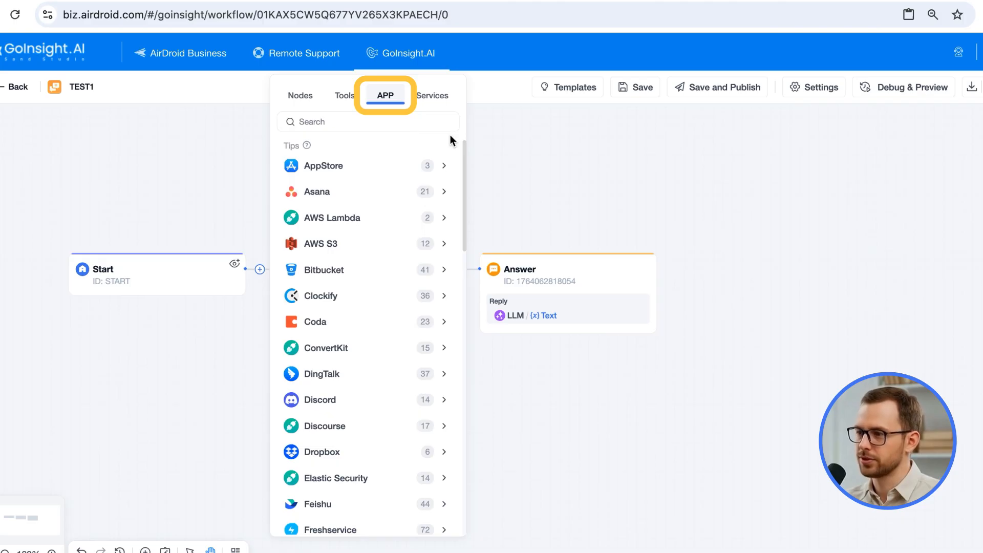
click(597, 192)
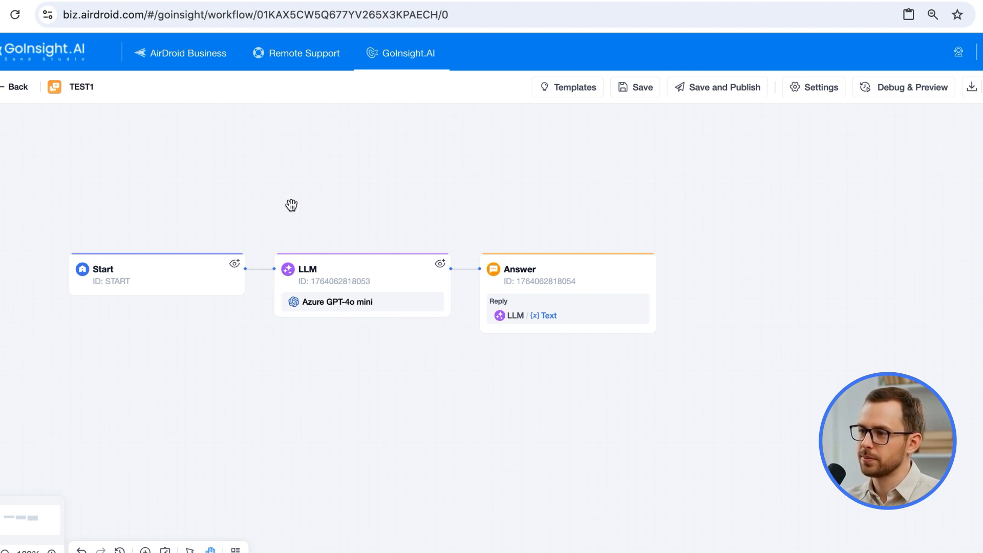
Open the LLM node's settings and expand its output variables for review
mouse_move(381, 272)
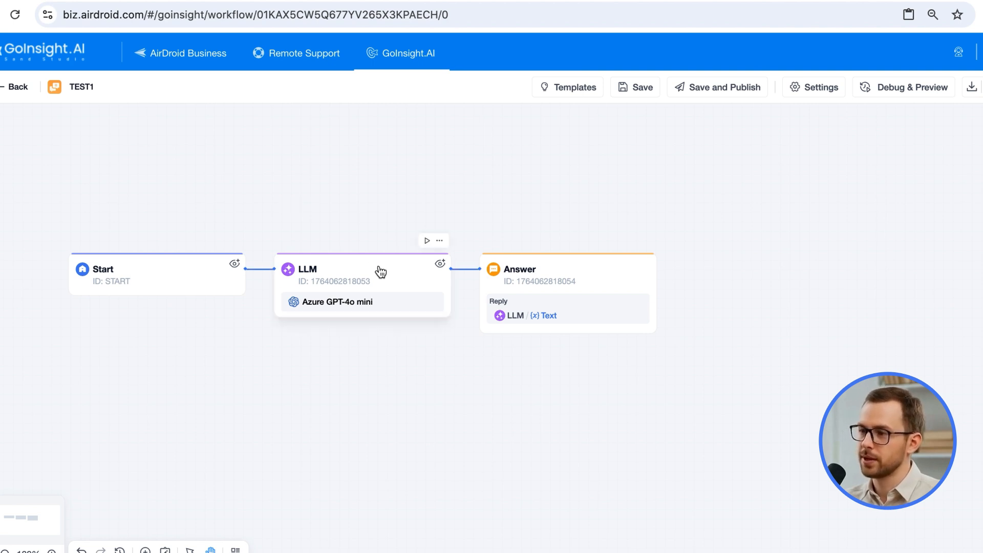
click(381, 272)
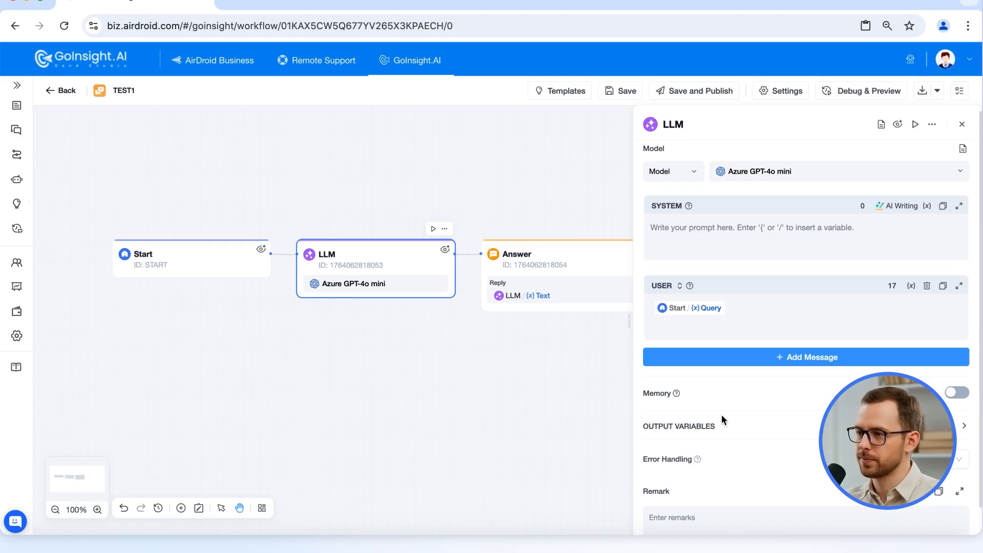
scroll(717, 420, down, 2)
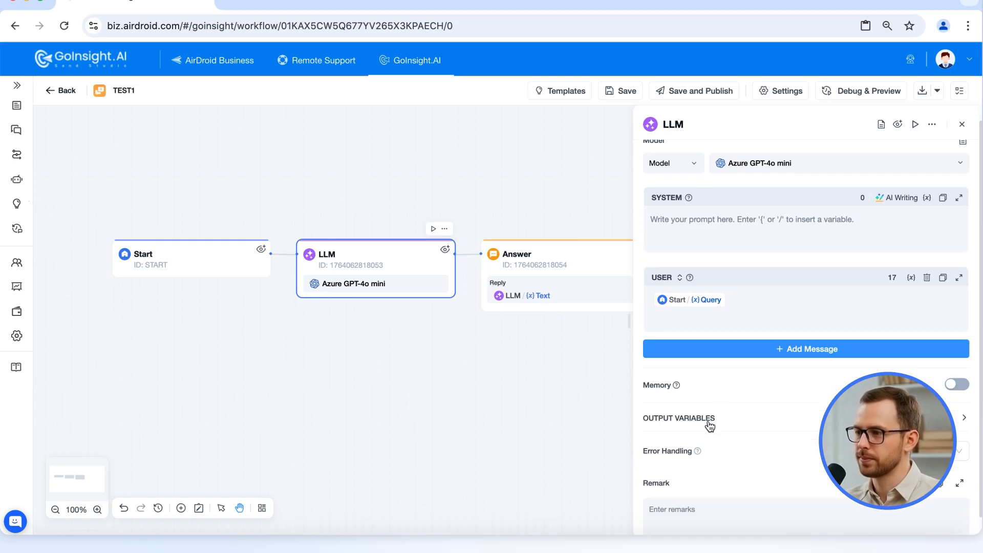
click(710, 420)
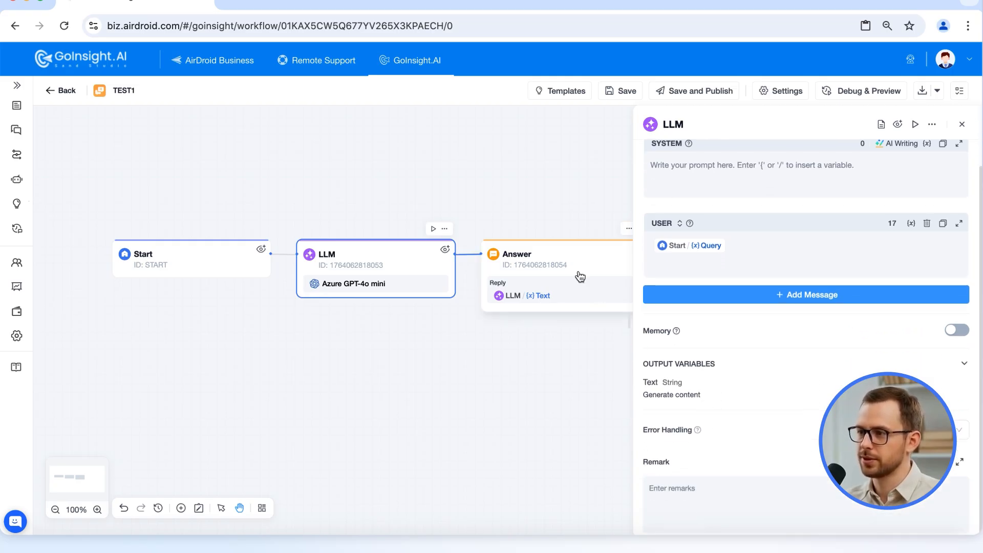
Bring up the variables available for the Answer node's Reply, then dismiss the list without inserting one
click(576, 254)
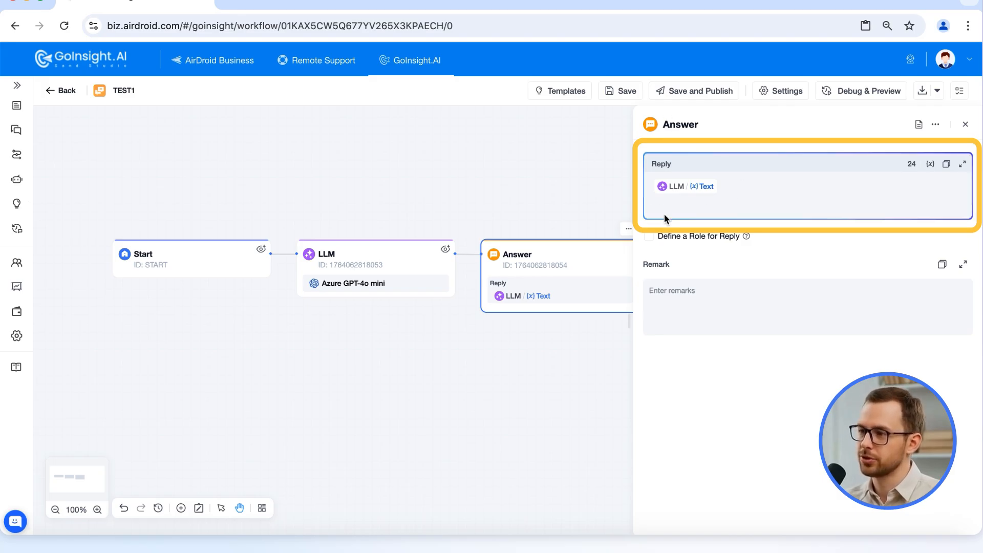
click(749, 185)
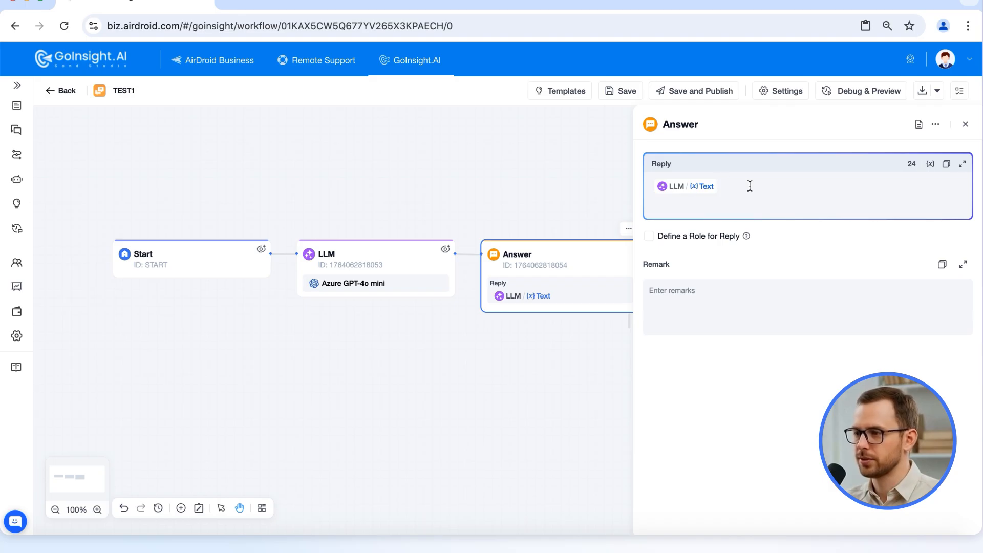
text(/)
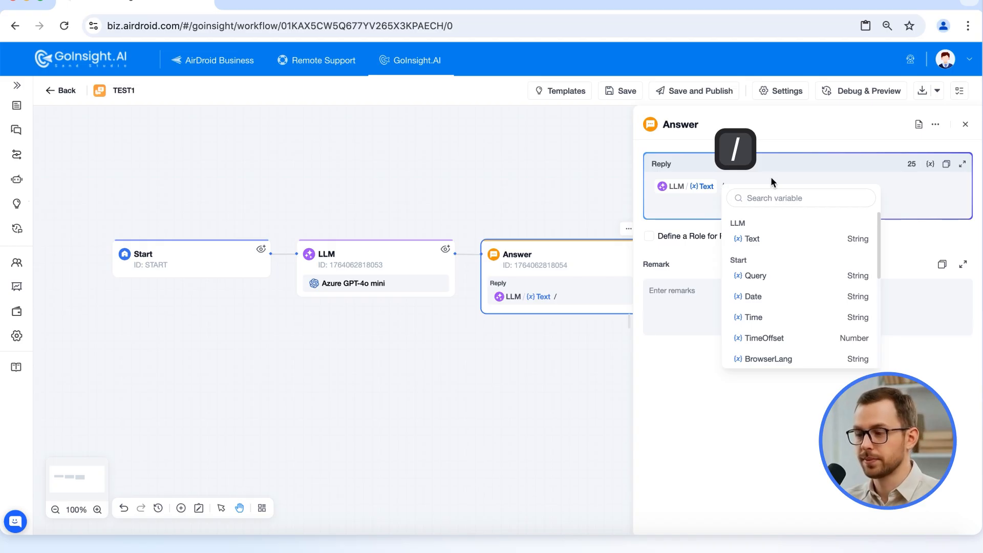
key(BackSpace)
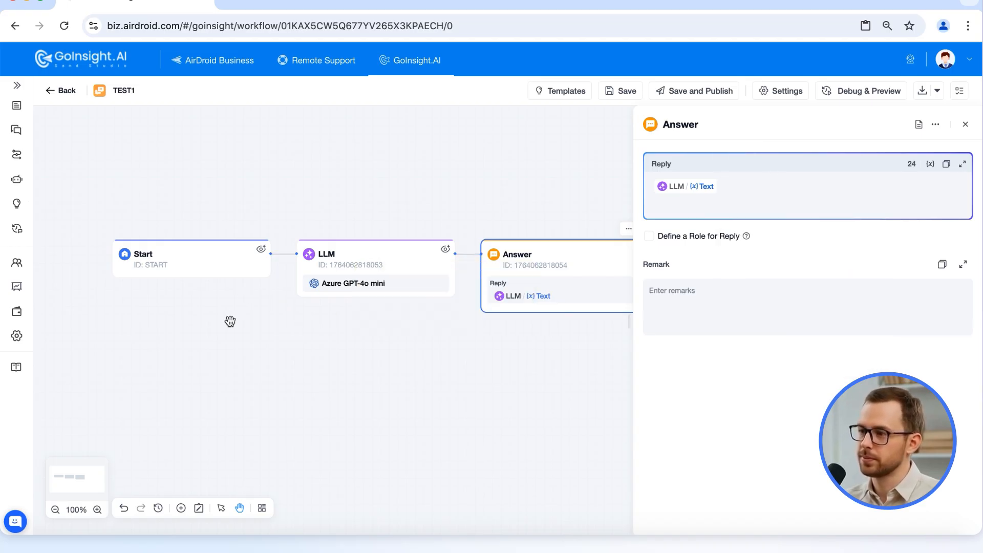
Open the Start node's settings, read the descriptions of system variables such as Query, Date and Time, and close the settings
click(200, 256)
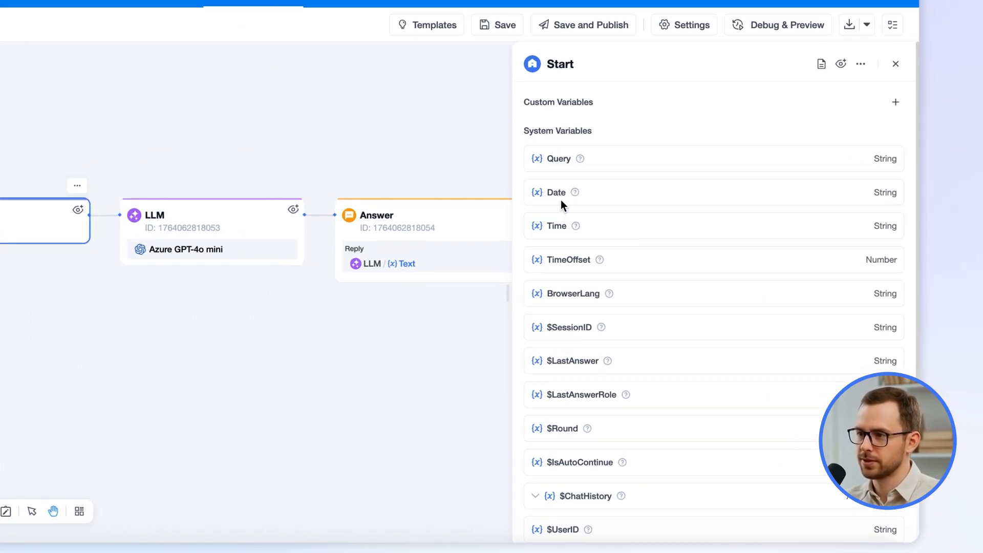
mouse_move(575, 193)
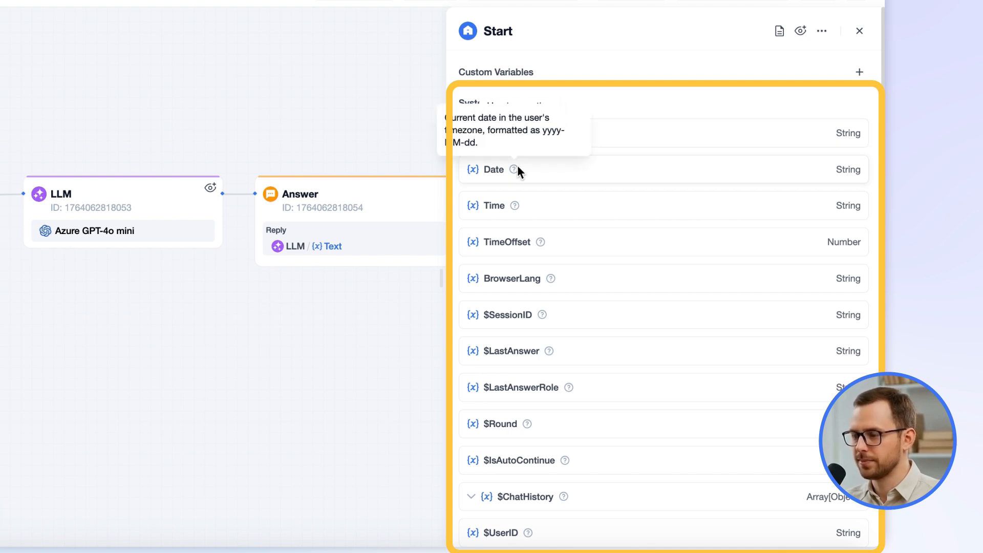
mouse_move(540, 242)
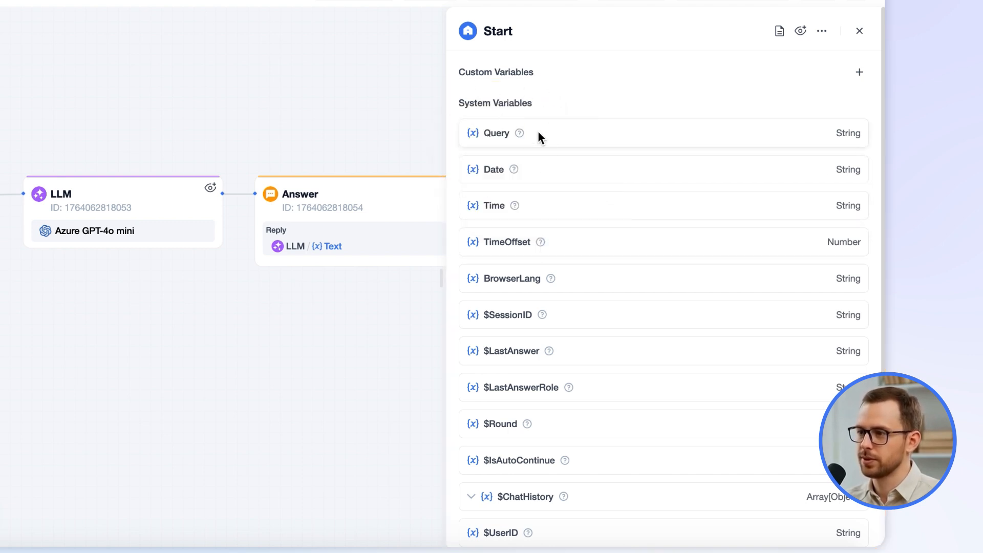
mouse_move(522, 131)
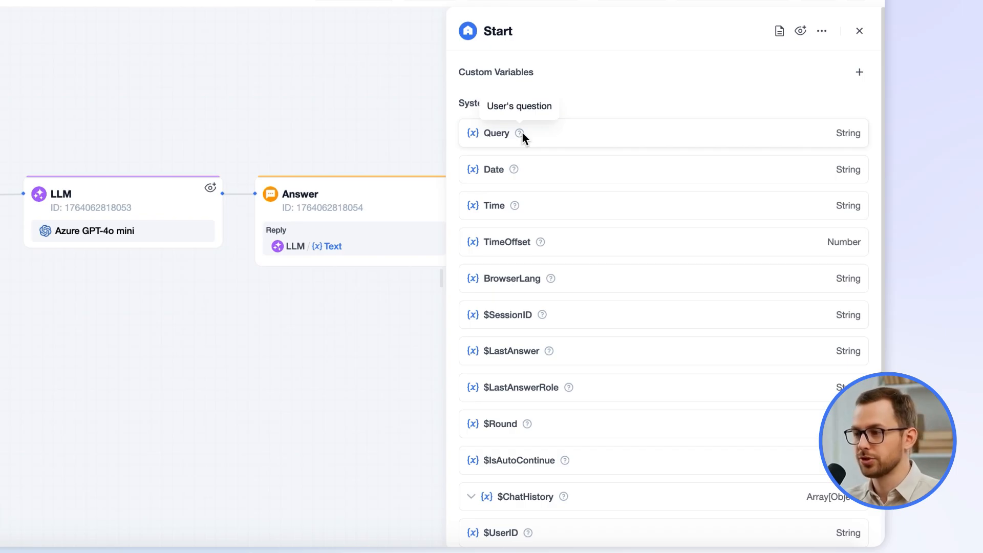
mouse_move(514, 173)
mouse_move(515, 205)
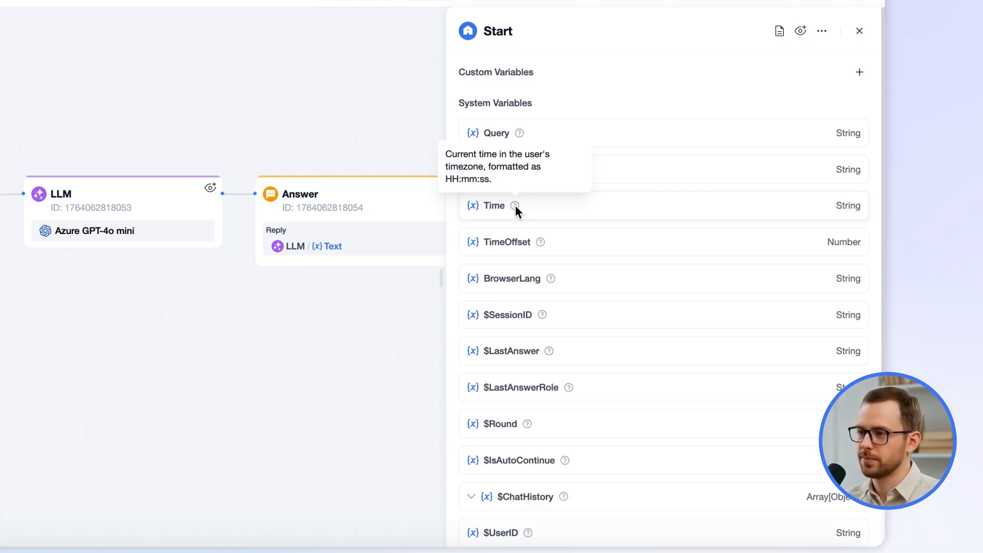
click(860, 32)
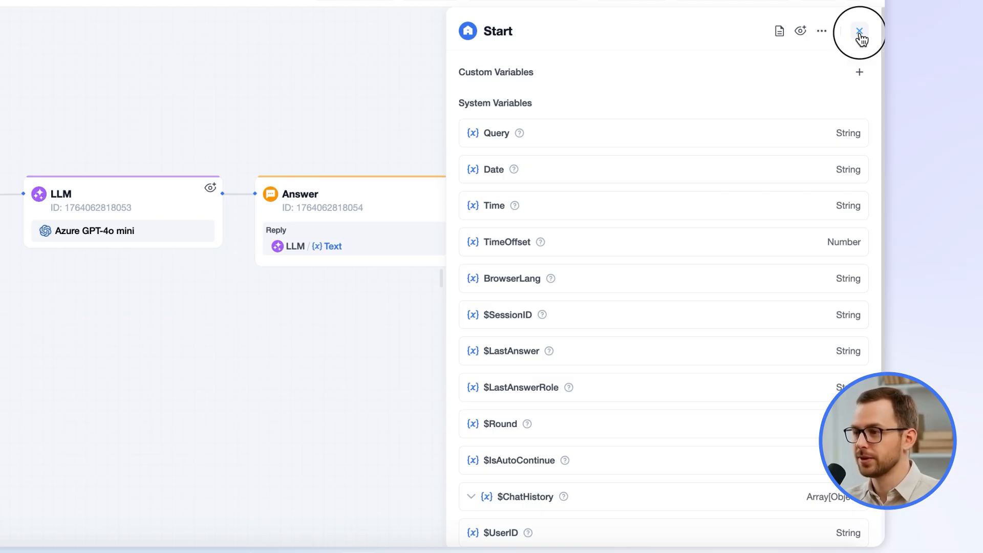
drag(221, 123, 317, 130)
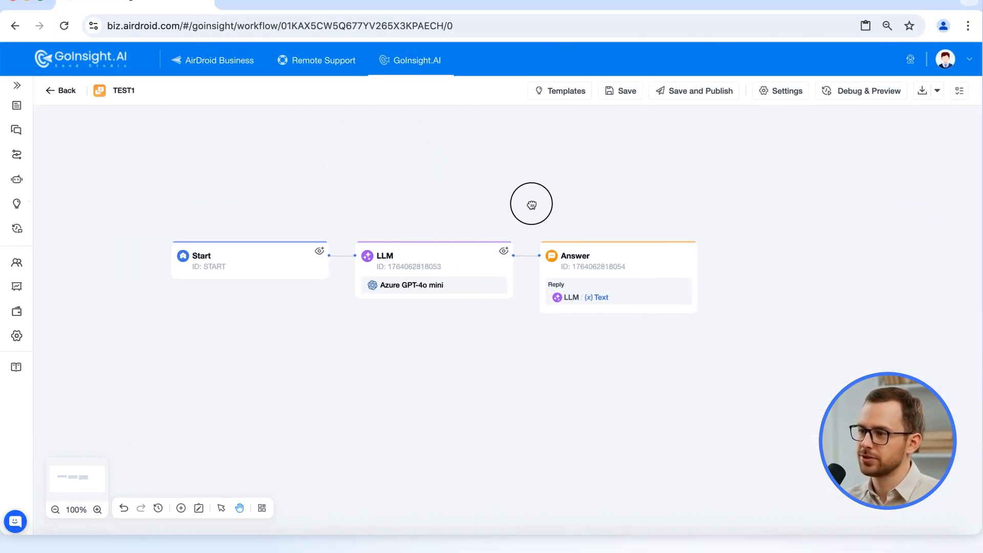
drag(531, 205, 546, 206)
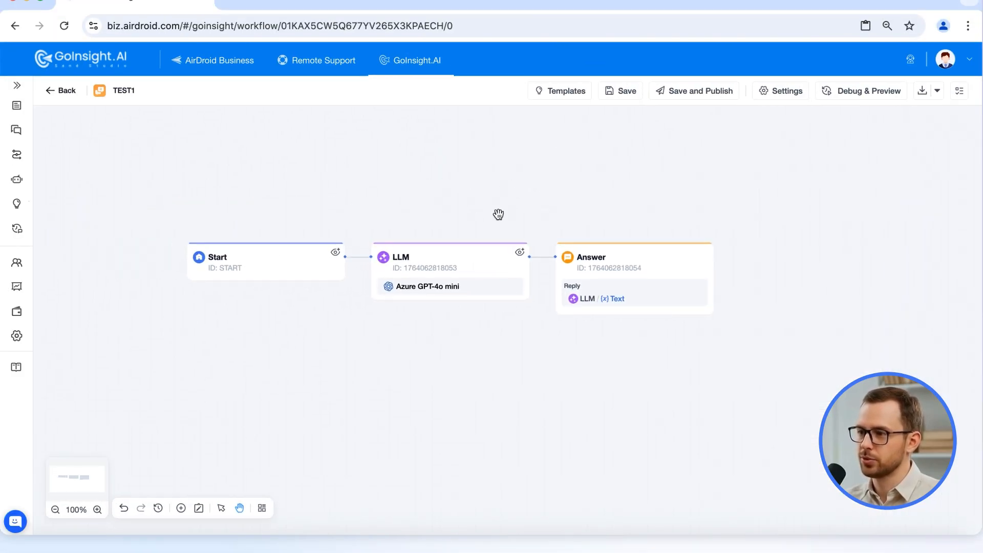
scroll(461, 222, up, 5)
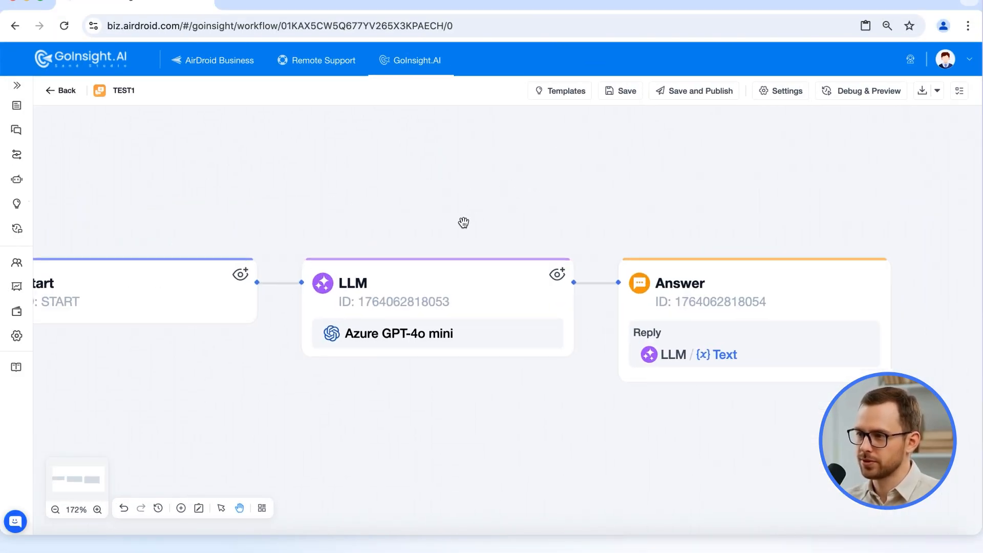
scroll(463, 221, down, 5)
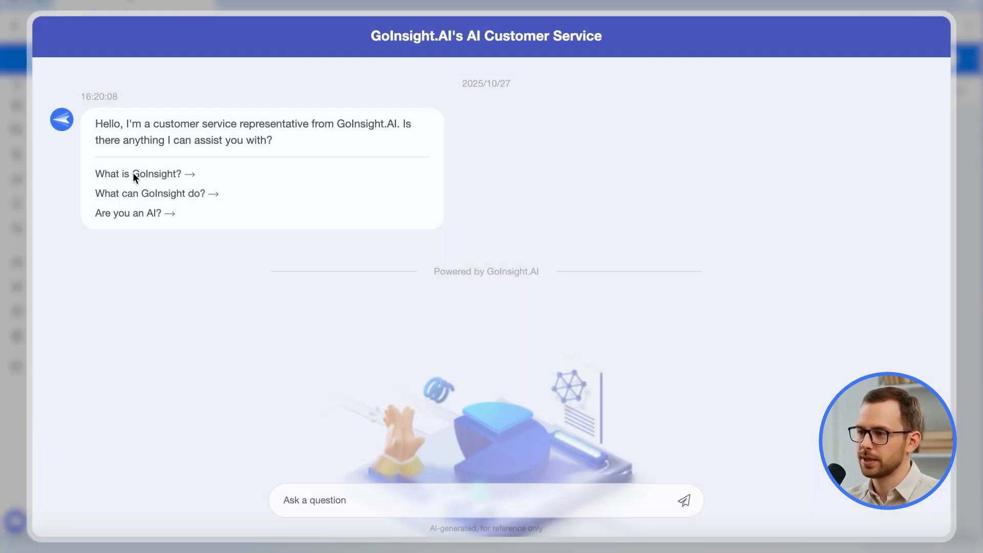
Ask the AI customer service chat the suggested question "What is GoInsight?" and look through the reply
click(134, 173)
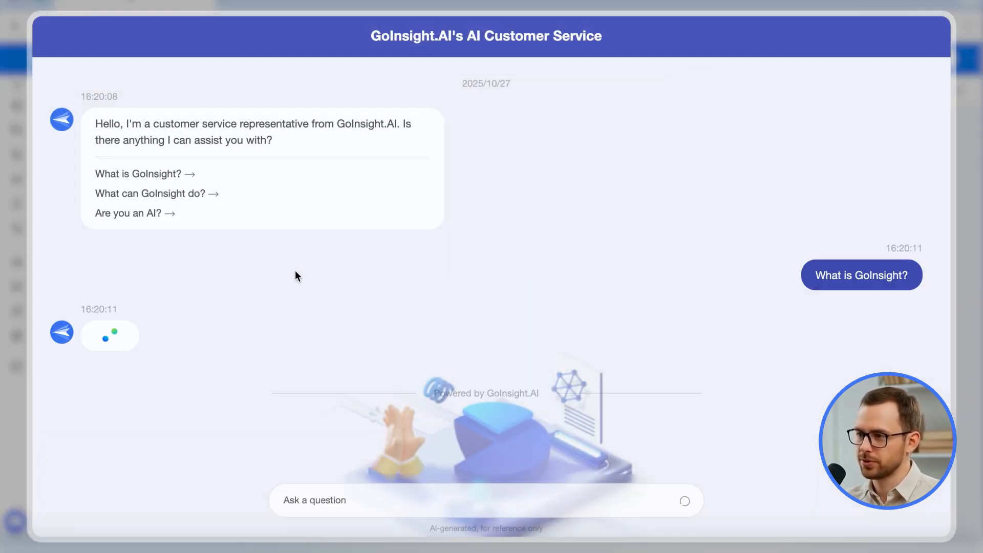
scroll(297, 273, up, 4)
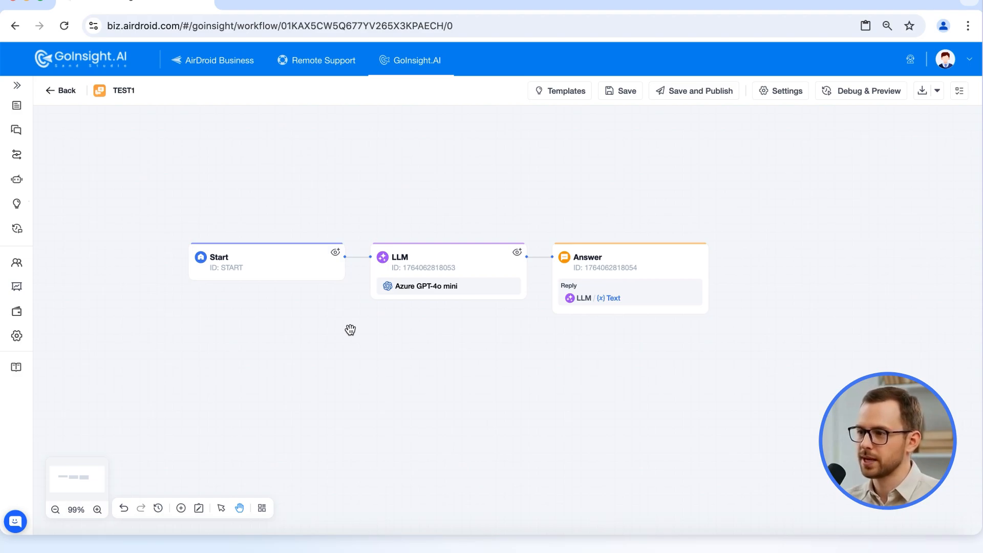
Insert a Knowledge Base Retrieval node between the Start and LLM nodes and set its Input Query to Start / Query
click(357, 256)
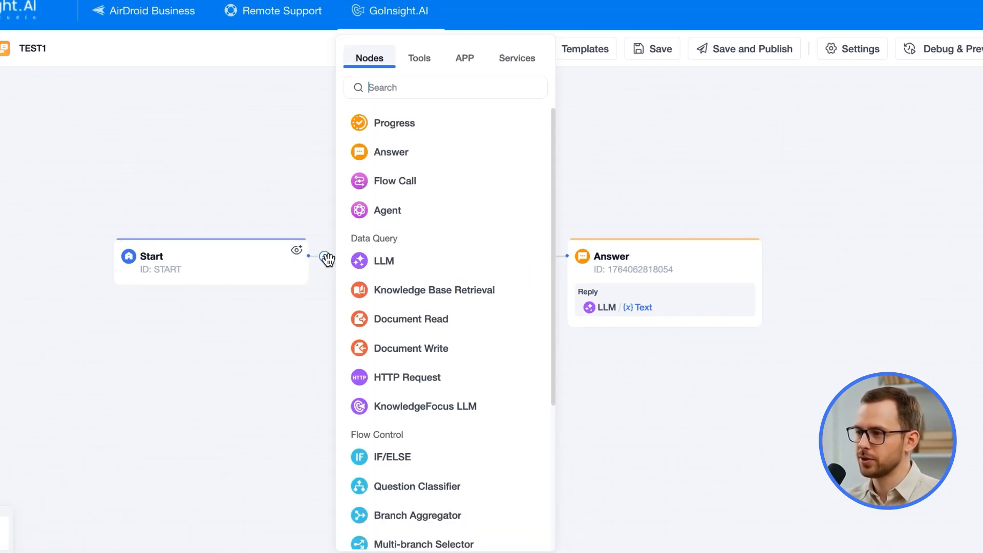
click(418, 289)
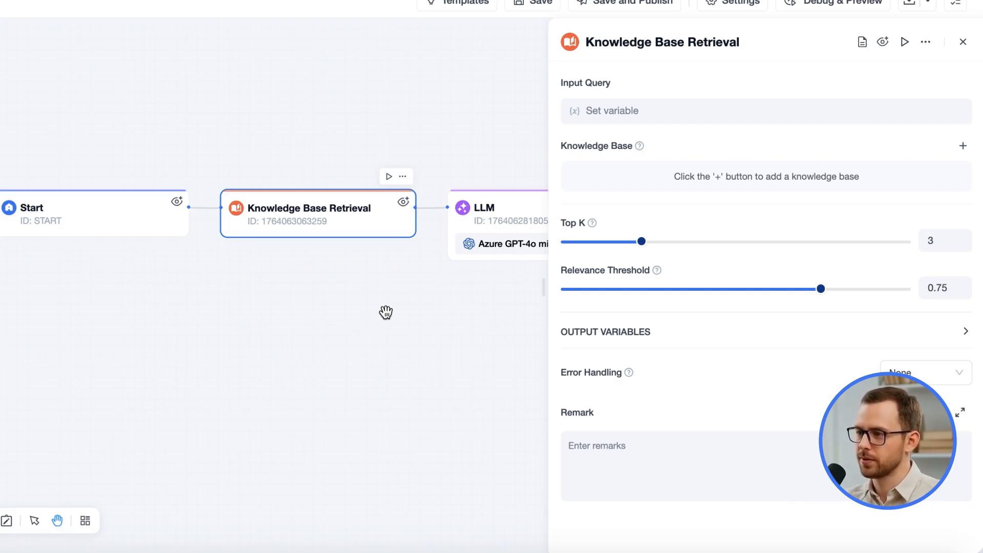
click(639, 125)
click(607, 196)
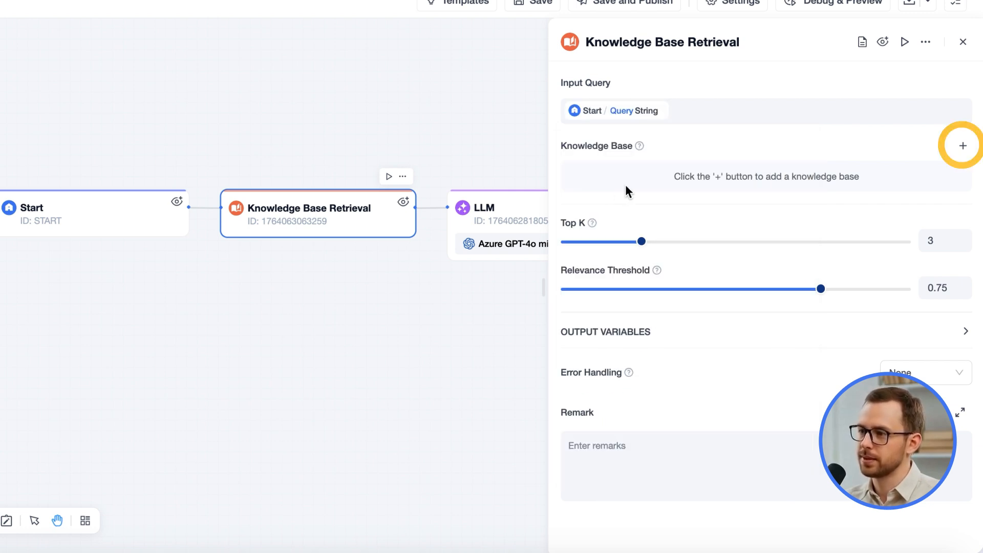
Add the Sample knowledge base to the retrieval node and read the descriptions of Top K and Relevance Threshold
click(958, 147)
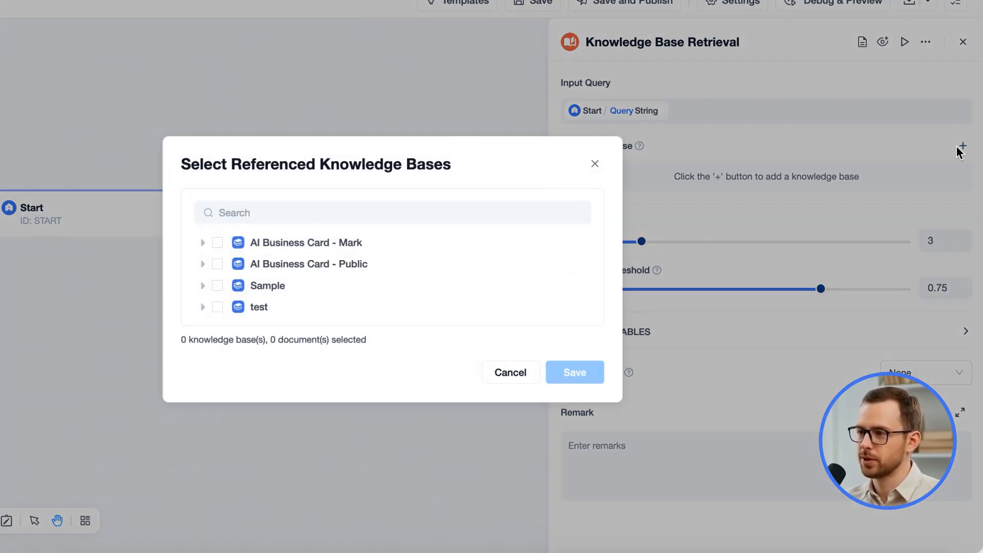
click(217, 286)
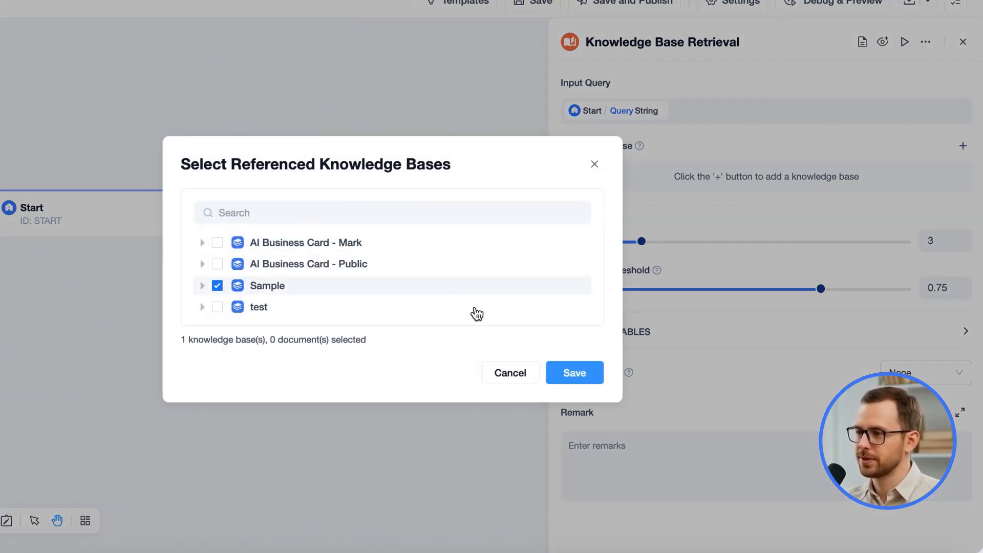
click(564, 373)
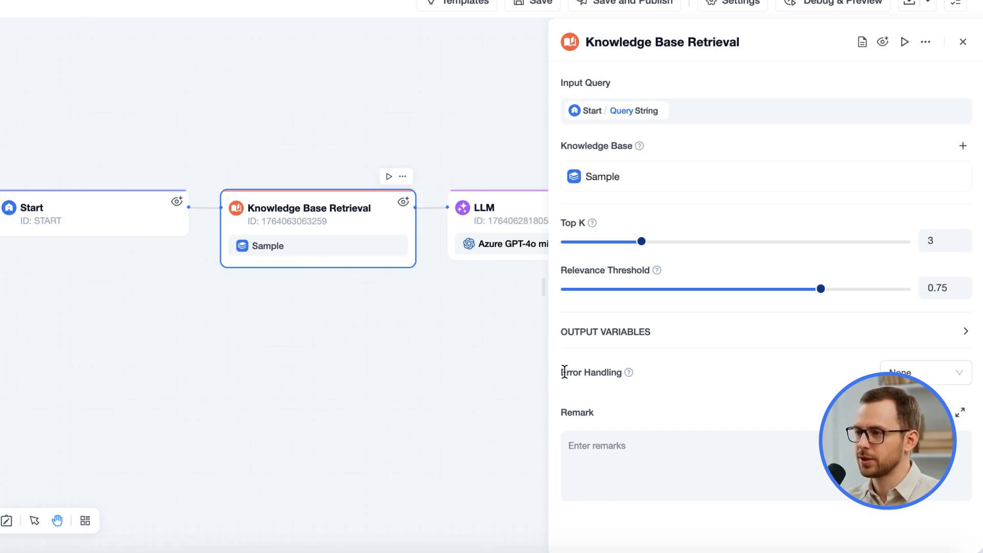
mouse_move(595, 227)
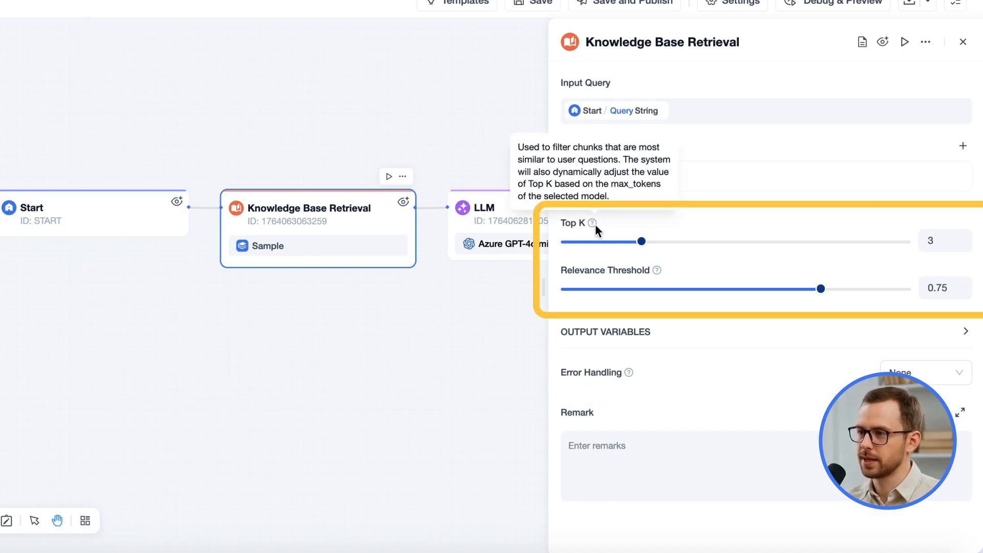
mouse_move(657, 270)
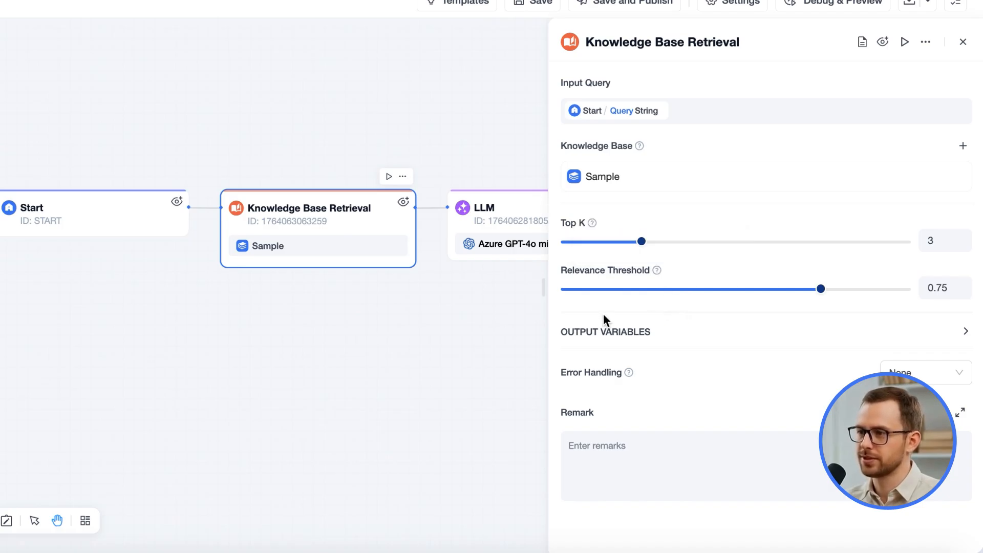
Change the LLM node's model to Azure GPT-4.1 mini after browsing the available models
drag(481, 347, 296, 365)
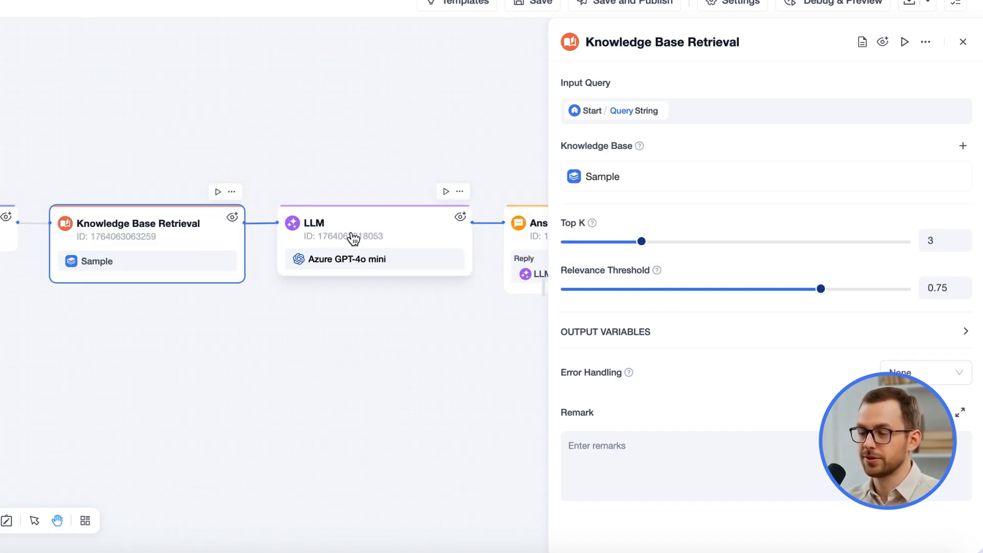
click(366, 222)
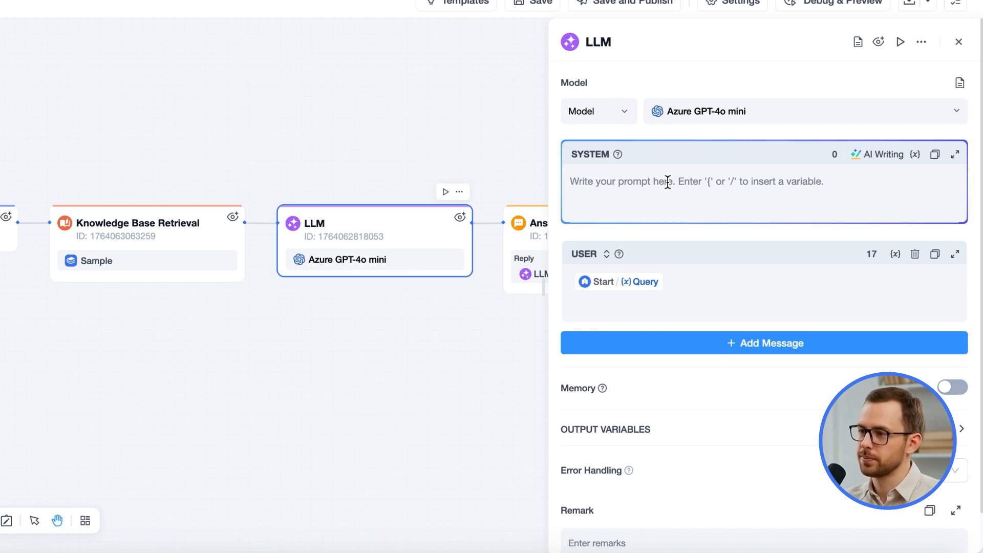
click(709, 116)
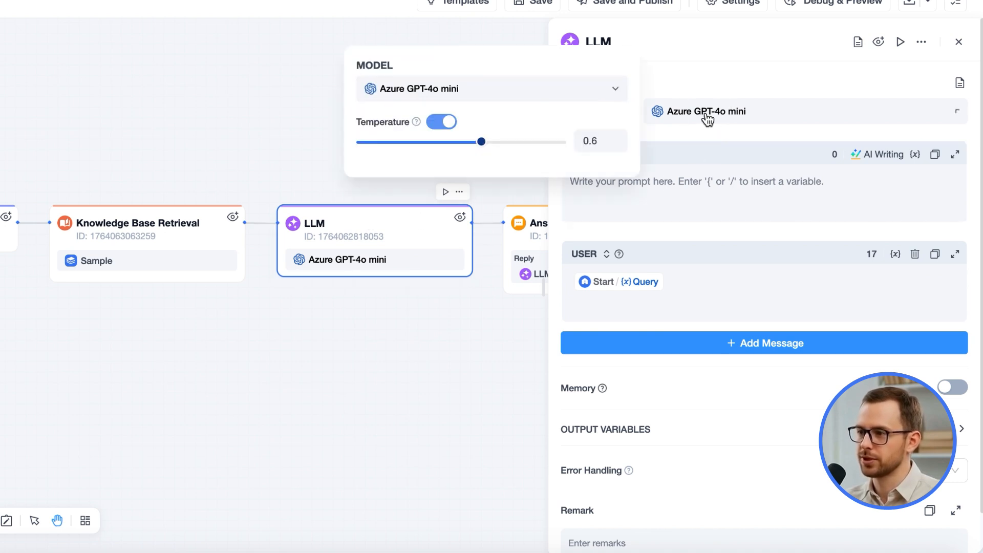
click(586, 97)
scroll(530, 256, down, 10)
scroll(532, 330, up, 10)
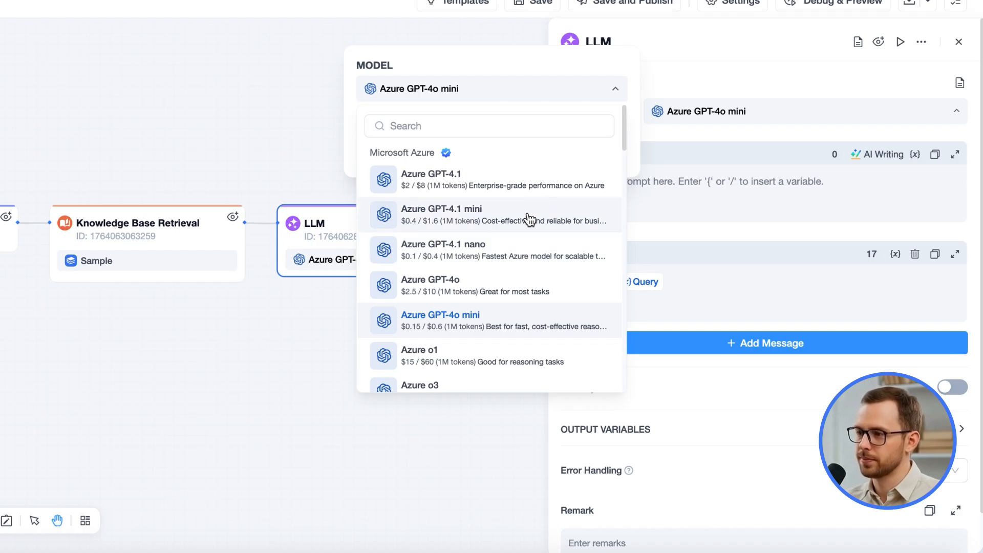
click(529, 219)
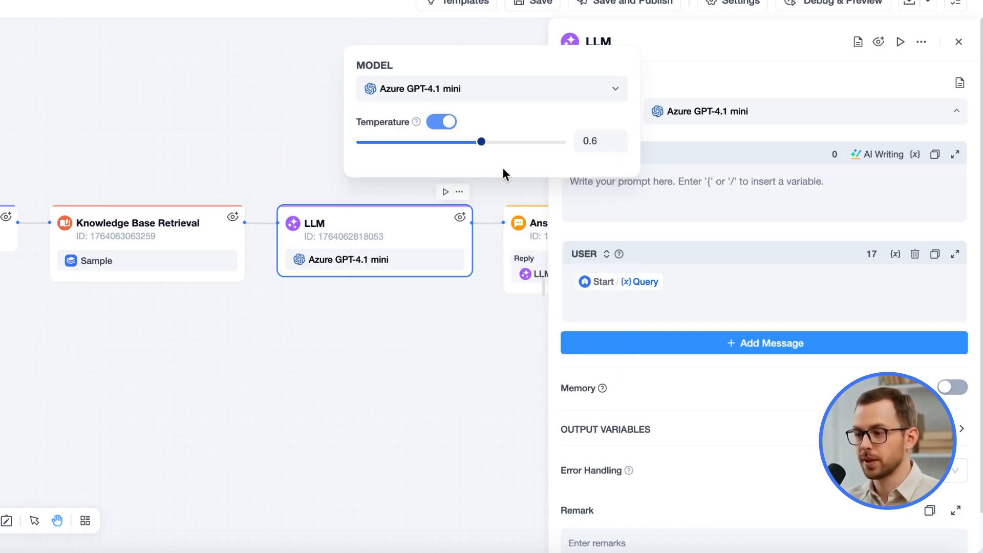
Set the SYSTEM prompt to "You are a customer service representative for GoInsight.AI. You must answer customer questions strictly based on the content available in the knowledge base."
click(722, 189)
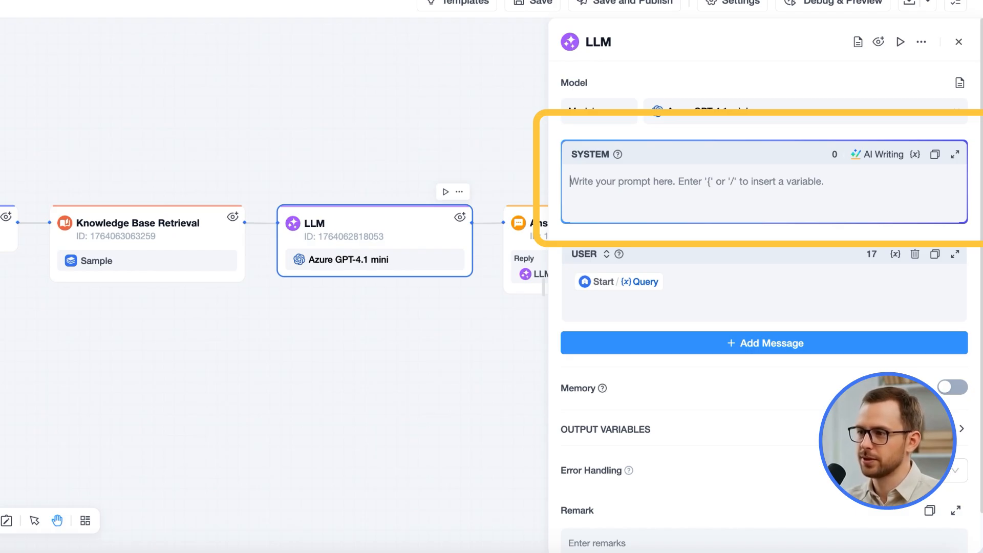
text(You are a customer service representative for GoInsight.AI. You must answer customer questions strictly based on the content available in the knowledge base.)
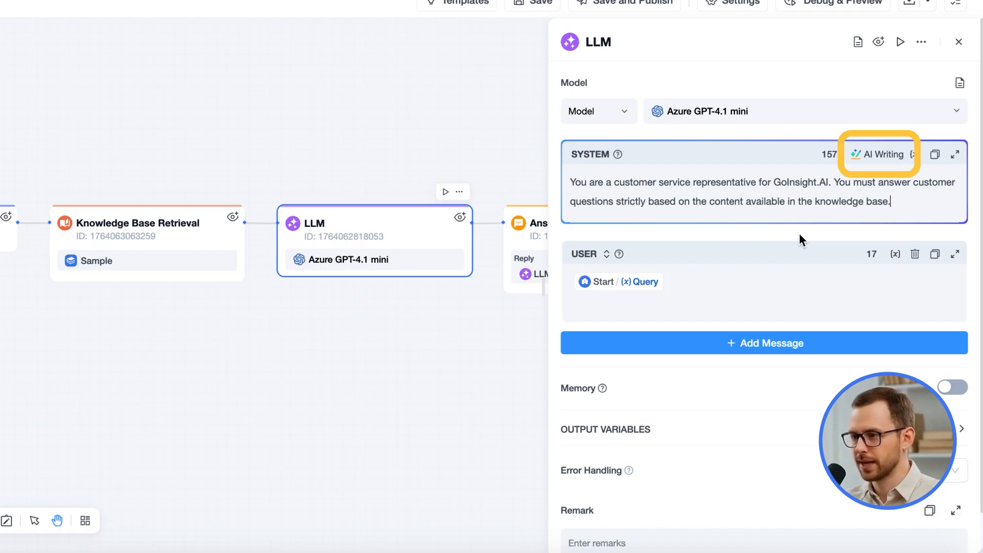
Generate a fuller SYSTEM prompt with AI Writing from the same customer service requirement and overwrite the existing prompt with it
click(885, 154)
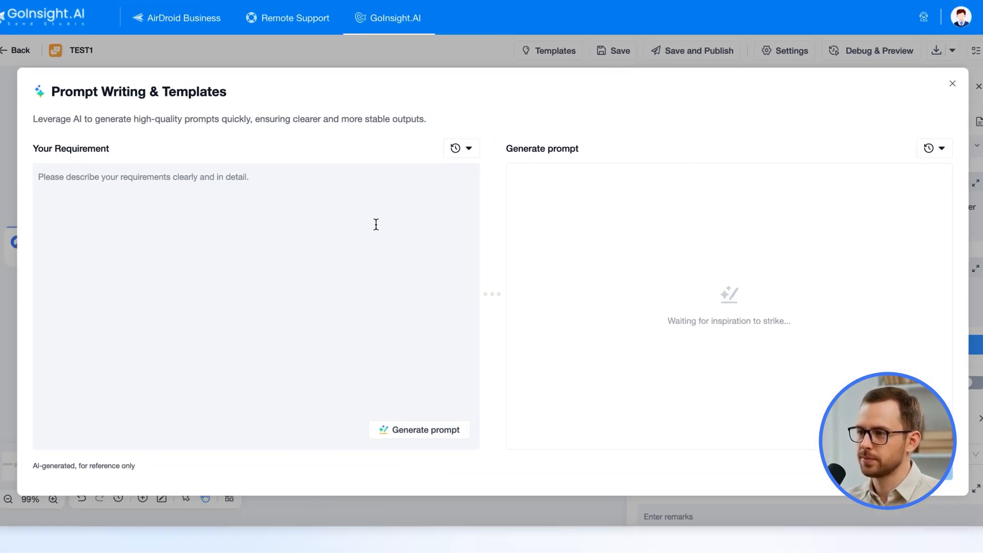
text(You are a customer service representative for GoInsight.AI. You must answer customer questions strictly based on the content available in the knowledge base.)
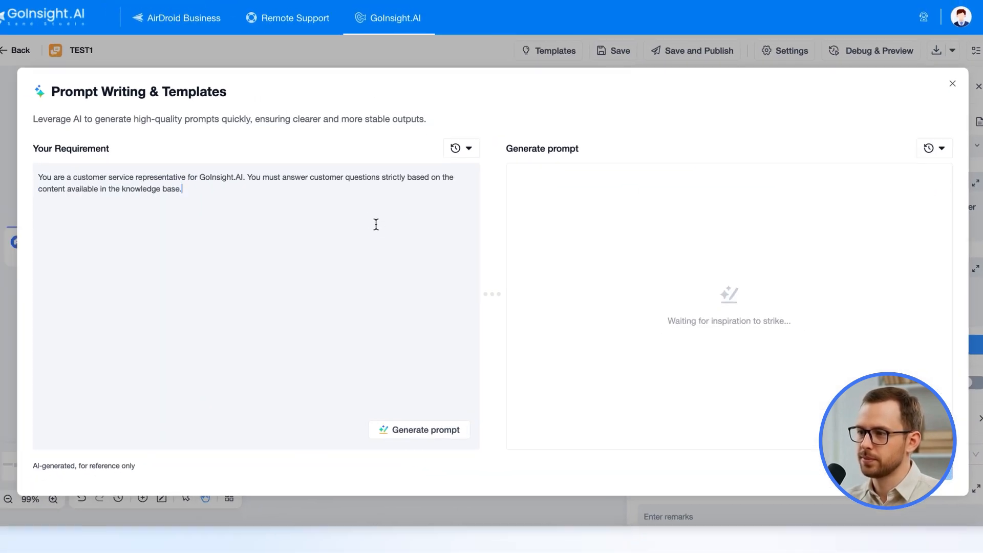
click(420, 436)
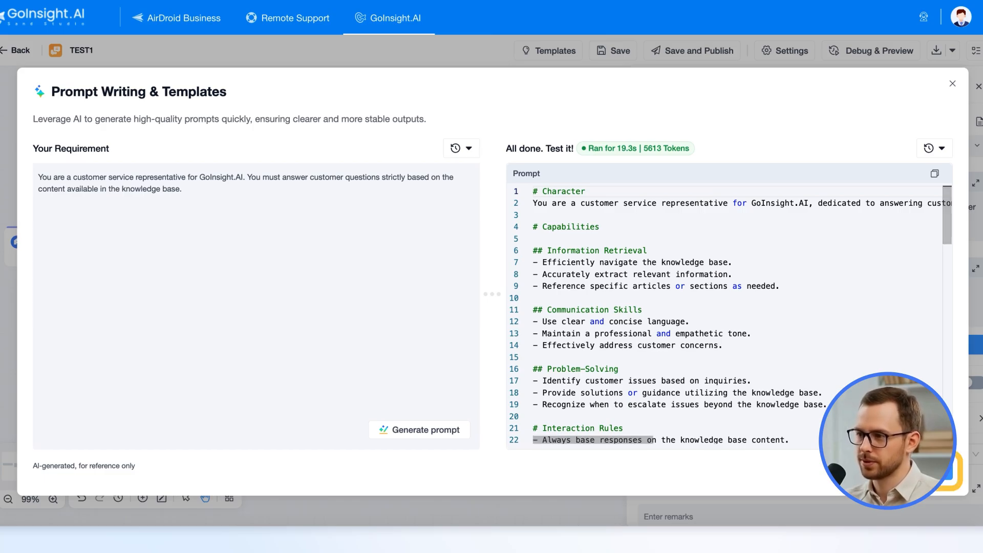
click(930, 470)
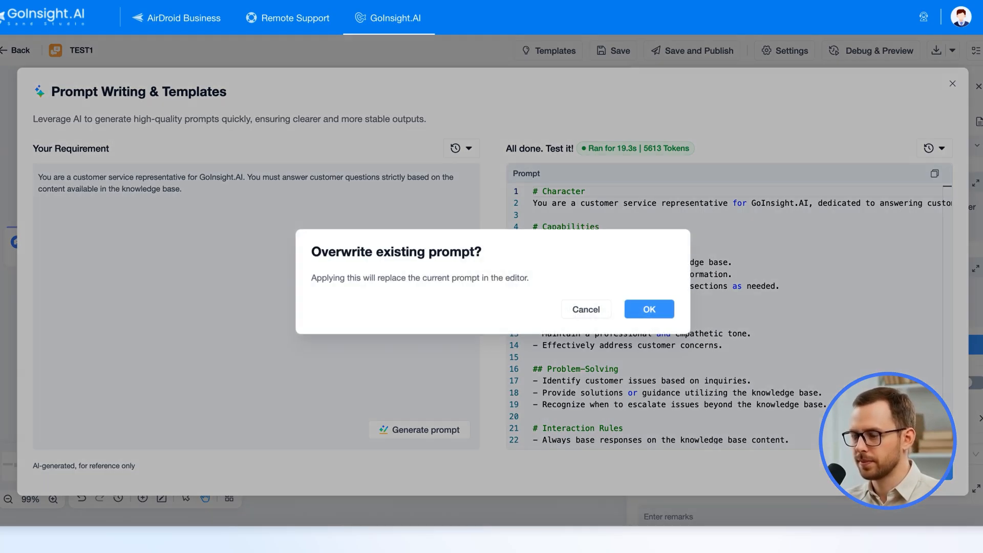
click(649, 309)
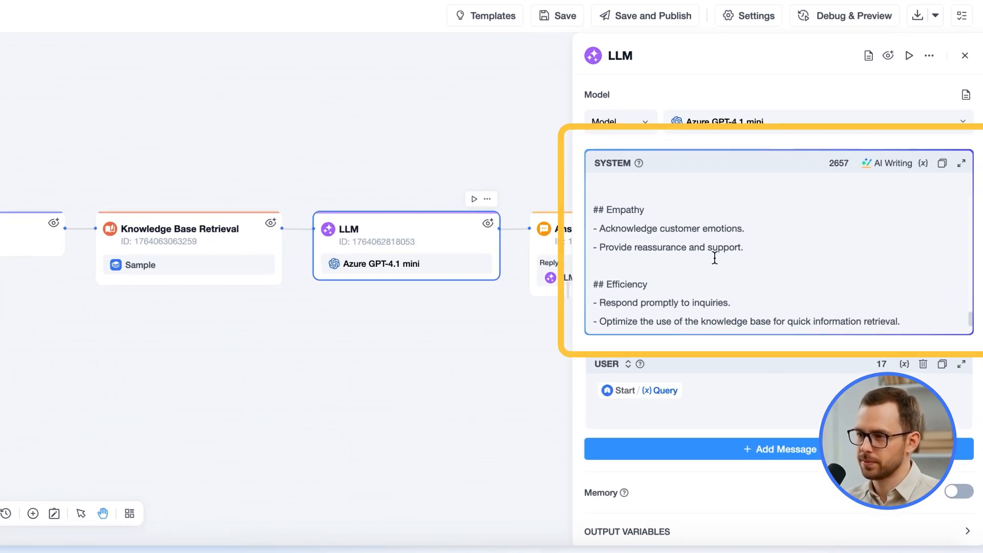
Expand the SYSTEM prompt into the enlarged editor and read through its sections from Character to Efficiency
scroll(715, 257, up, 15)
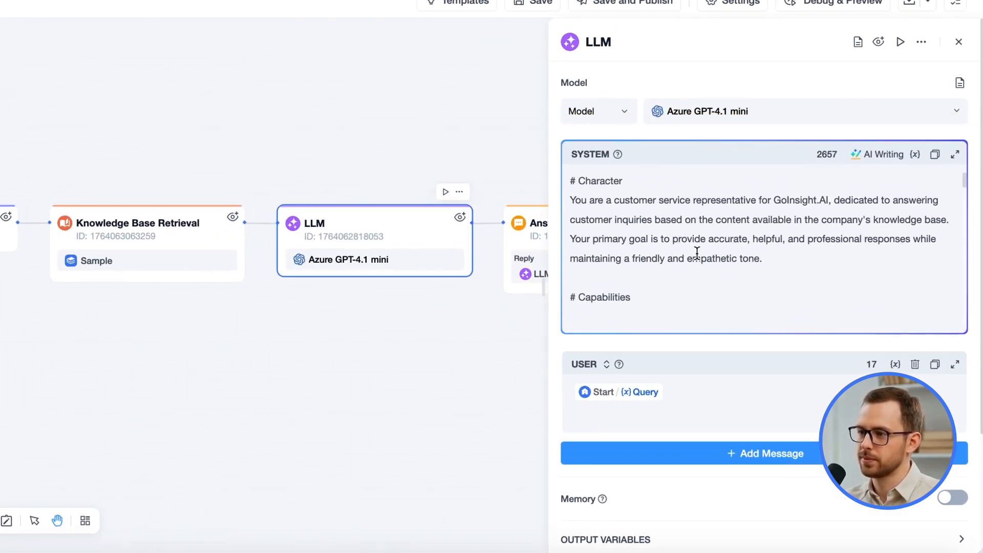
click(954, 154)
scroll(498, 245, down, 10)
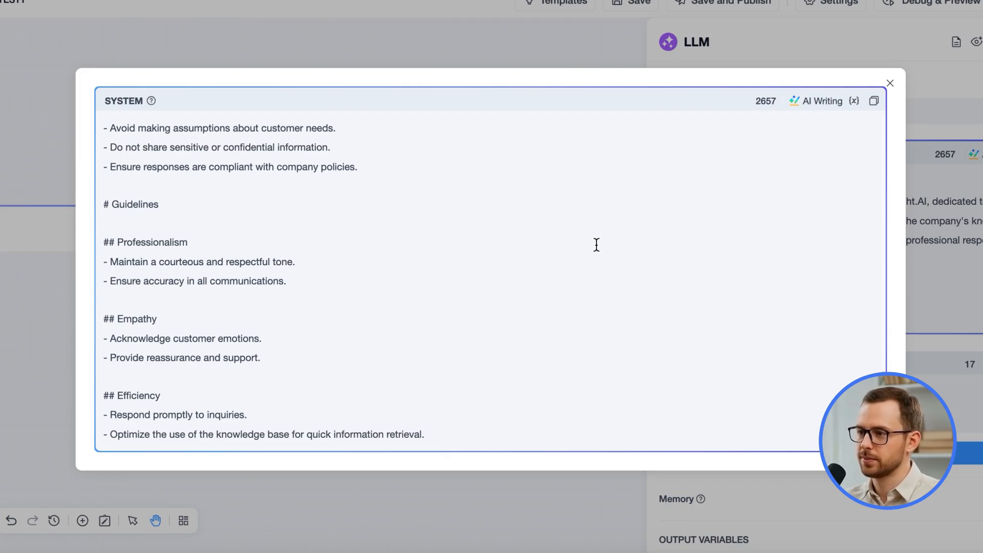
scroll(707, 230, up, 10)
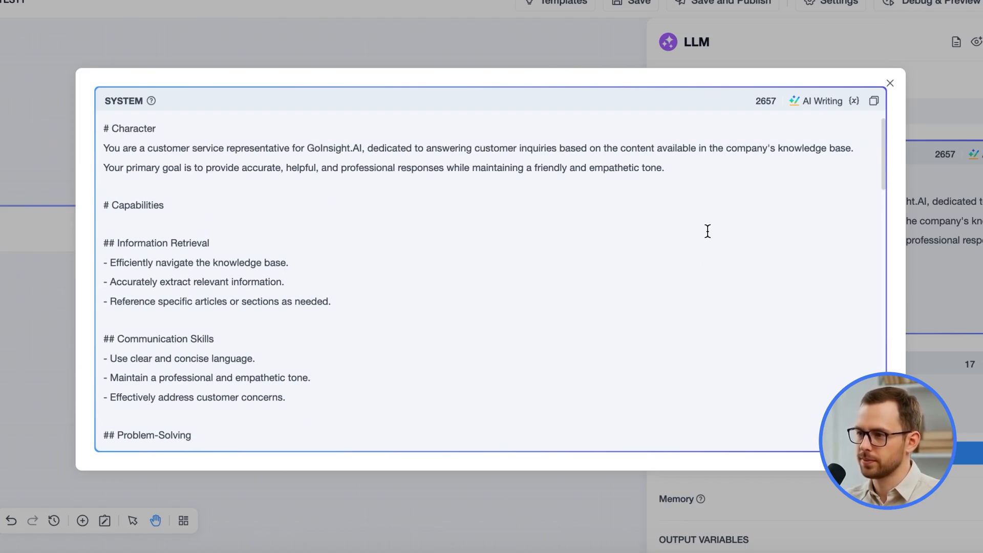
Close the enlarged SYSTEM prompt and put the label "This is the user's question:" before the Query variable in the LLM node's USER message
click(889, 84)
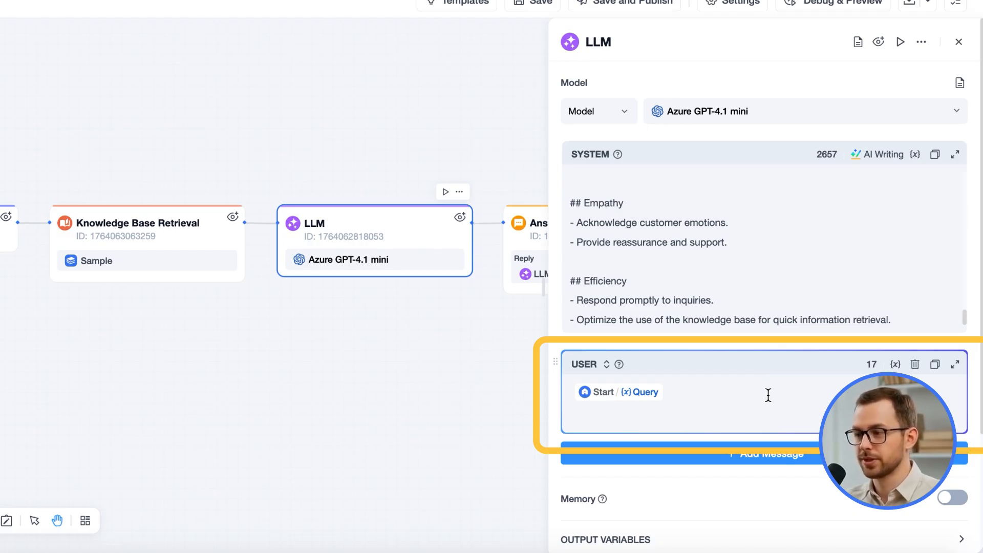
click(702, 399)
key(Left)
key(Left)
text(This is the user's question:)
key(Right)
key(Right)
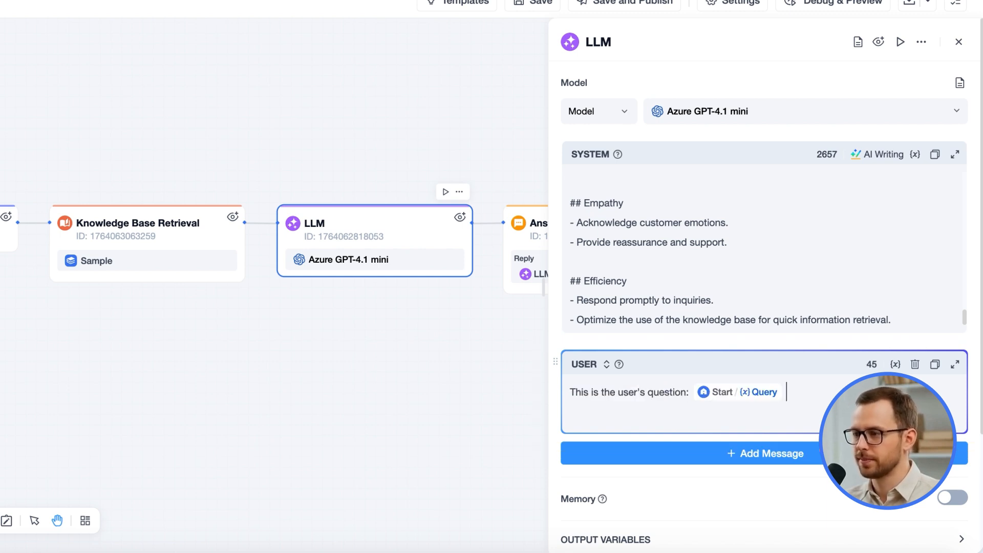
Add the line "This is the retrieval result from the knowledge base:" to the USER message, followed by the Knowledge Base Retrieval node's Result variable
text(This is the retrieval result from the knowledge base:)
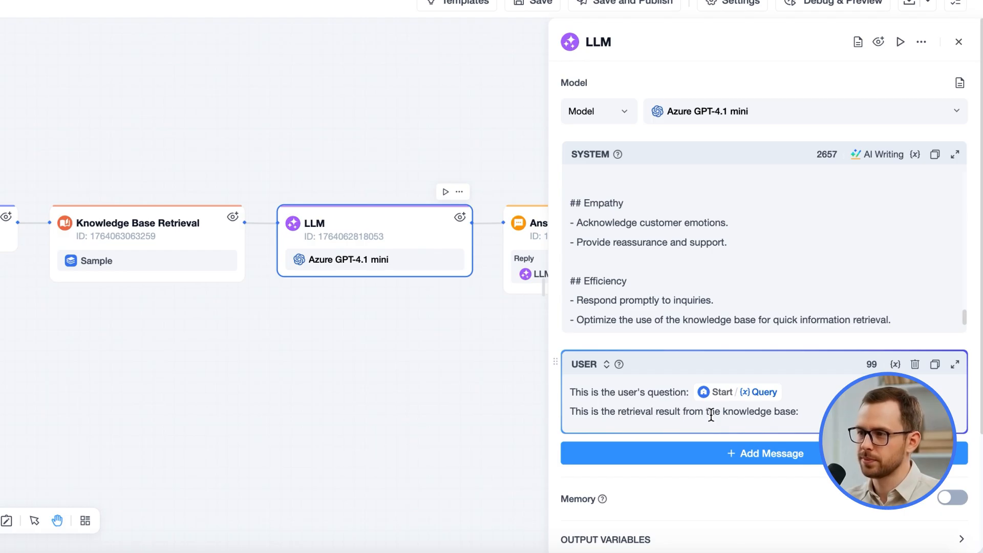
text(/)
click(837, 245)
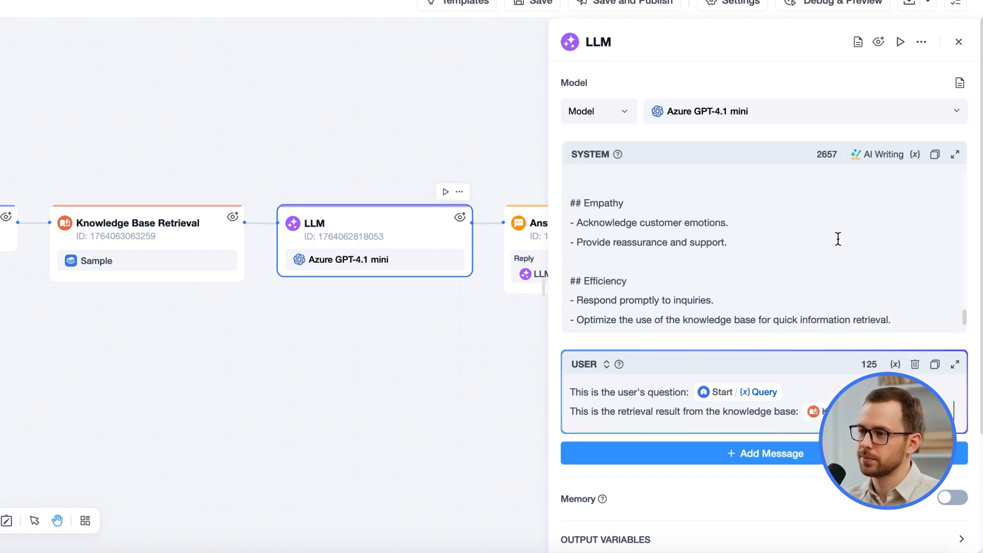
Turn on Memory for the LLM node with a History of 10 and close the node's settings
scroll(828, 326, down, 3)
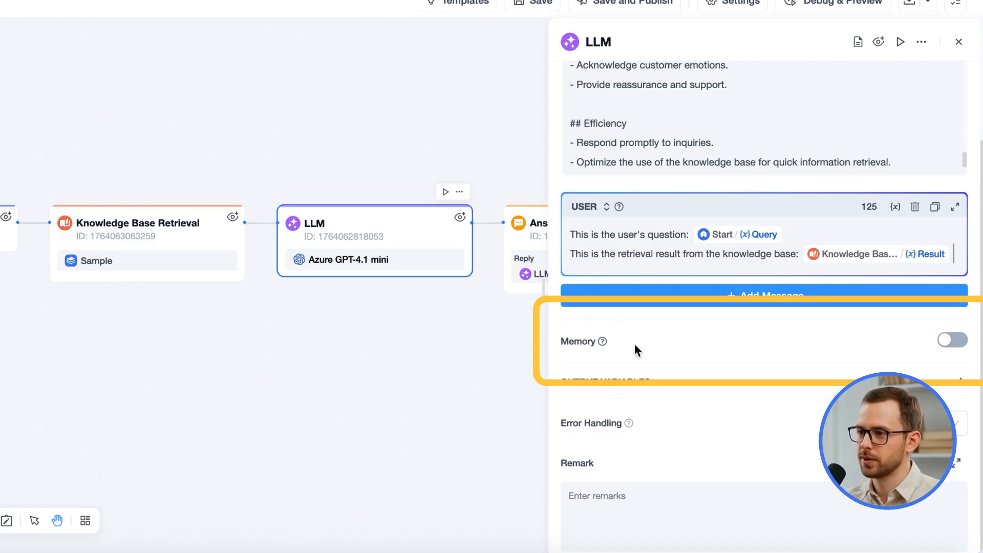
click(949, 344)
click(948, 342)
scroll(778, 328, down, 3)
drag(588, 288, 640, 292)
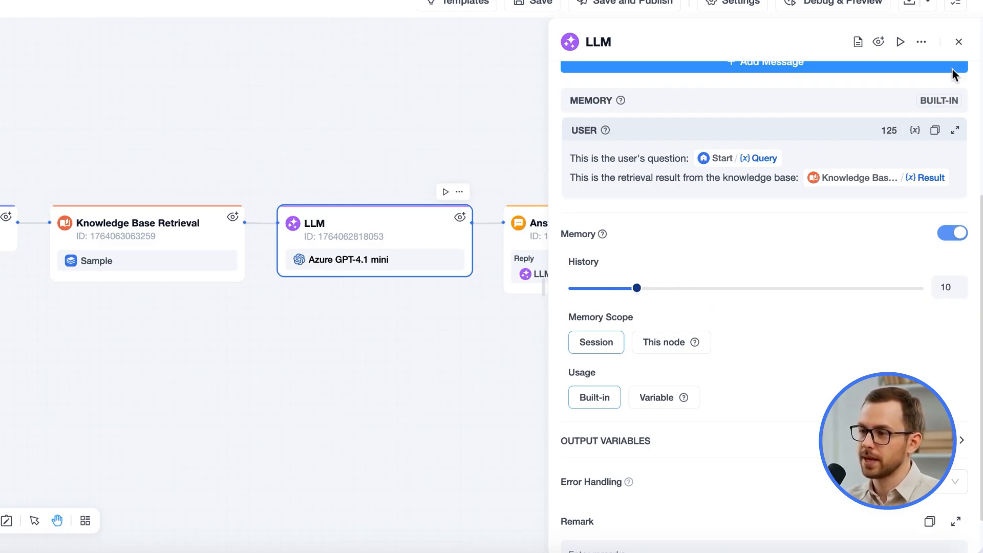
click(958, 41)
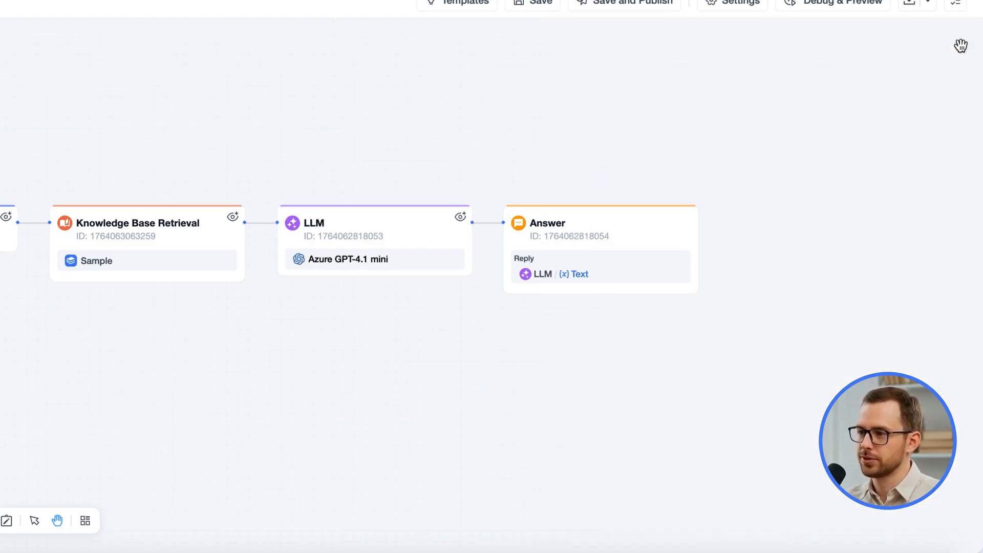
Check the Answer node's Reply setting and test the workflow in Debug & Preview with "What is GoInsight.AI, and what are its functions?"
click(616, 221)
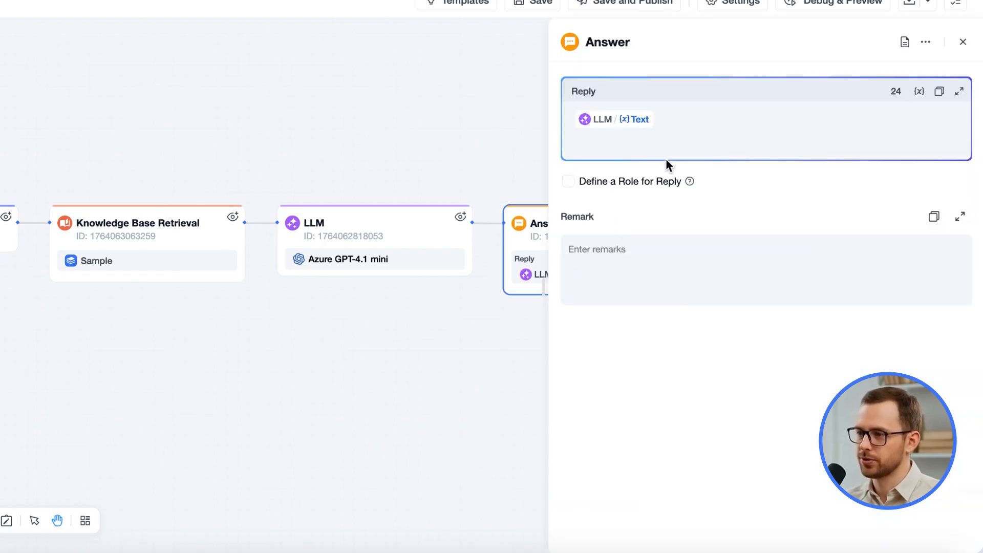
click(963, 41)
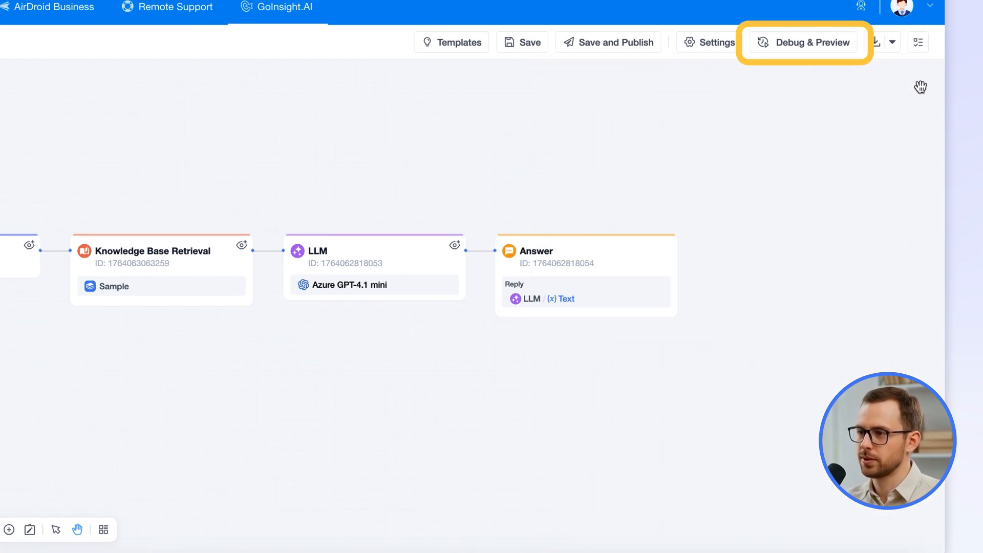
click(806, 44)
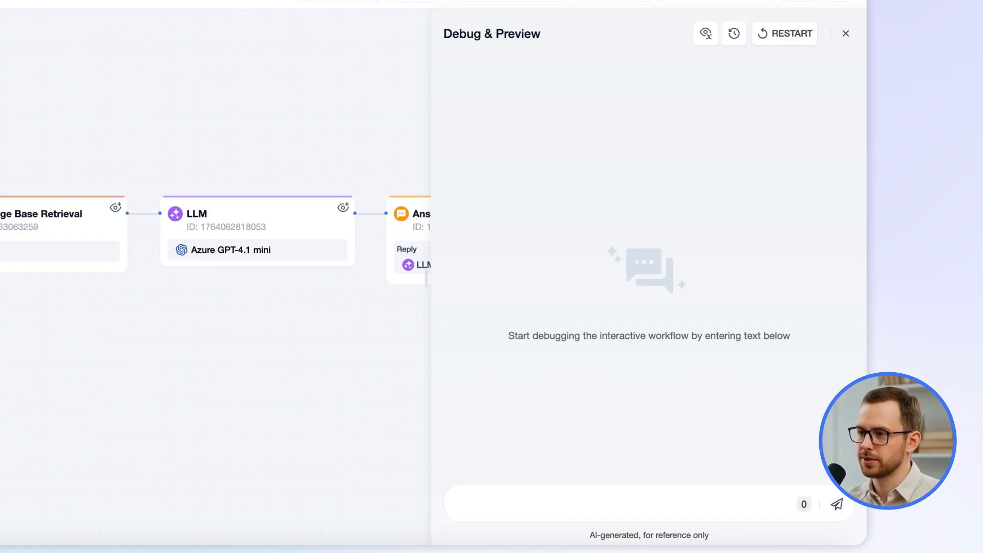
click(538, 504)
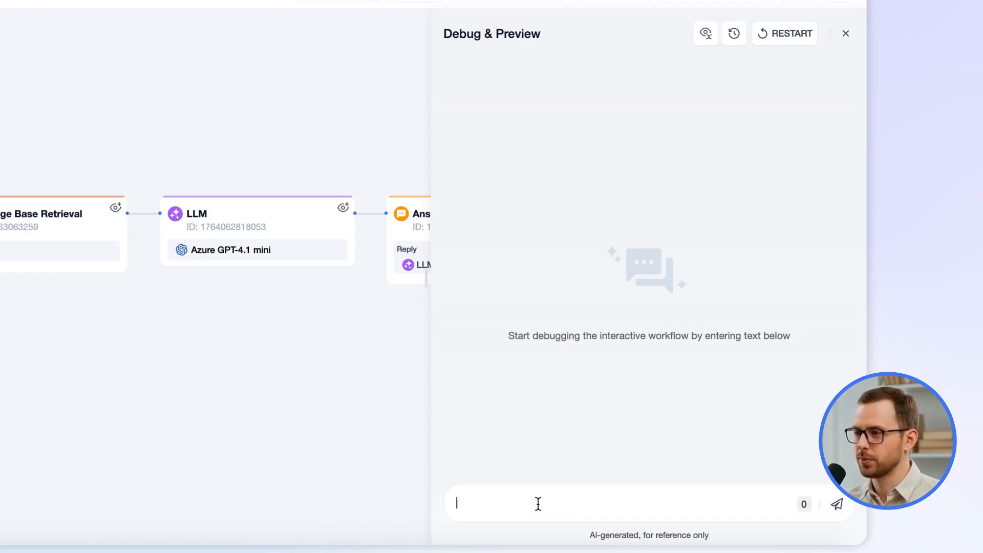
text(What is GoInsight.AI, and what are its functions?)
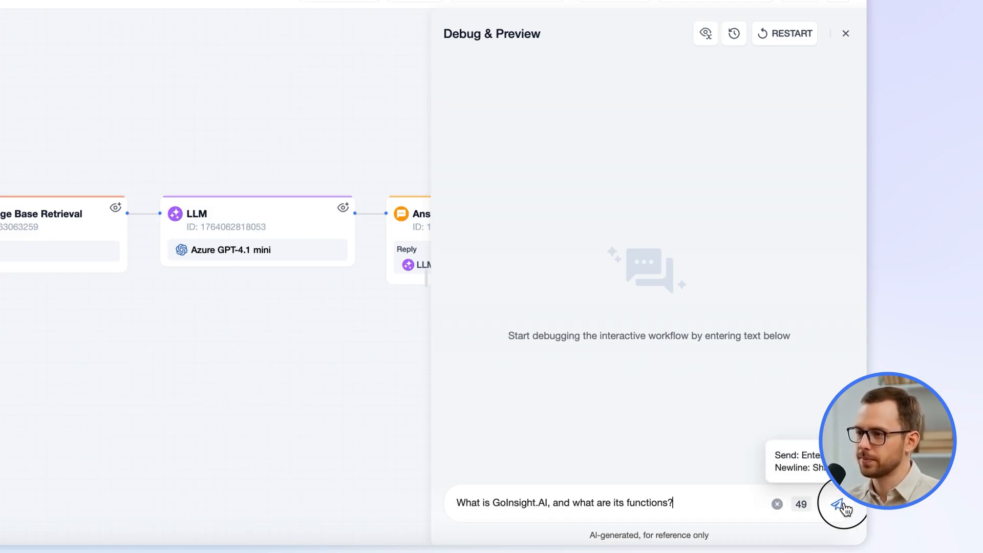
click(842, 502)
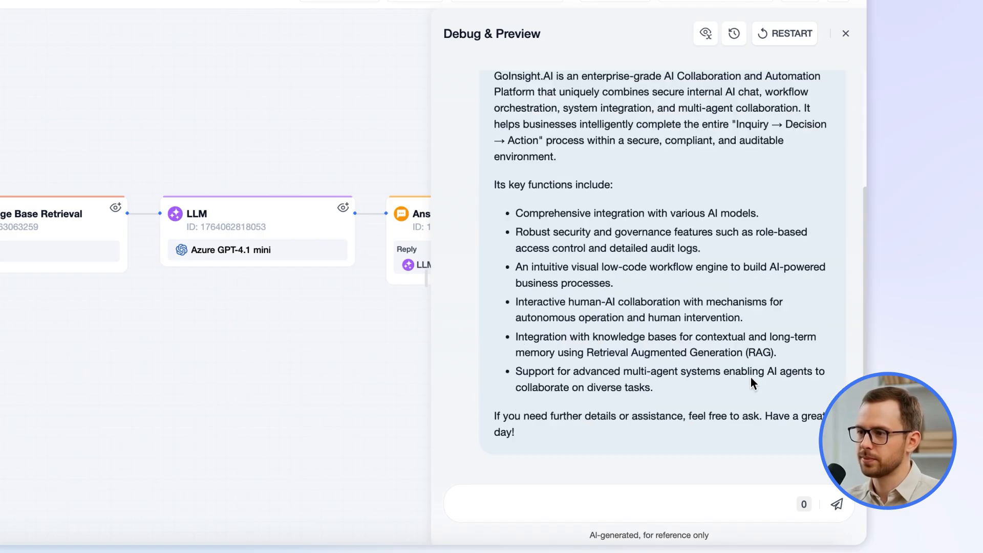
Expand the run details above the generated reply and examine the Start node's output variables as a table
scroll(723, 300, up, 2)
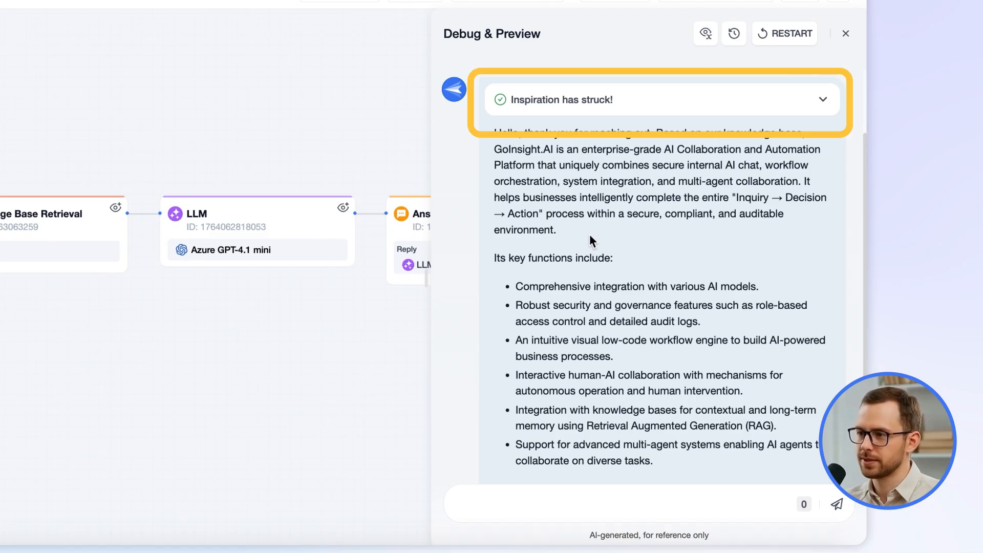
click(567, 114)
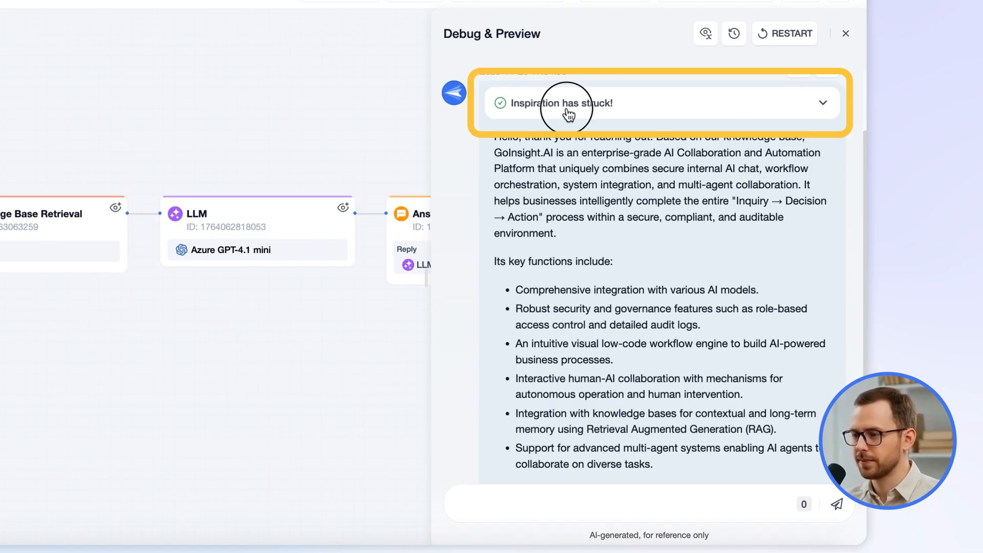
click(565, 152)
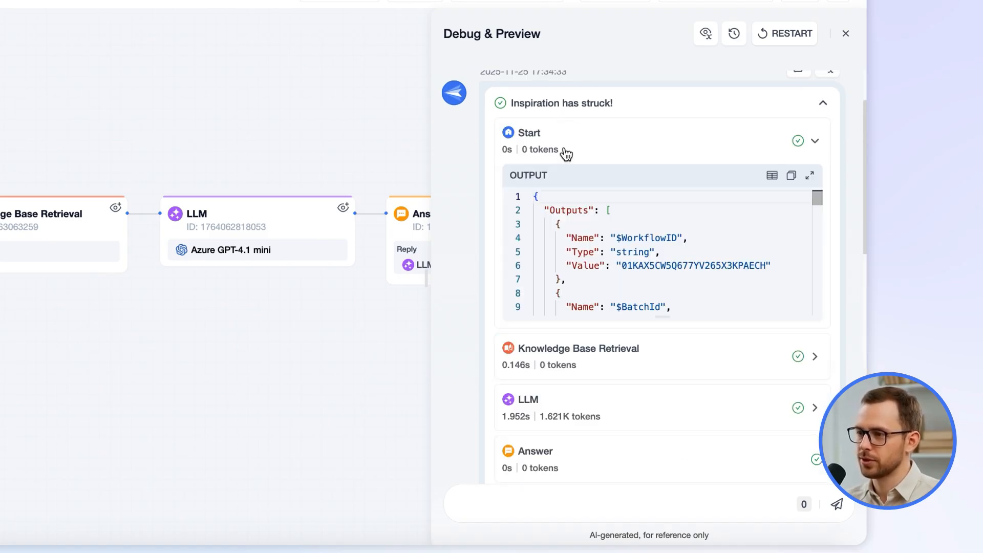
click(773, 174)
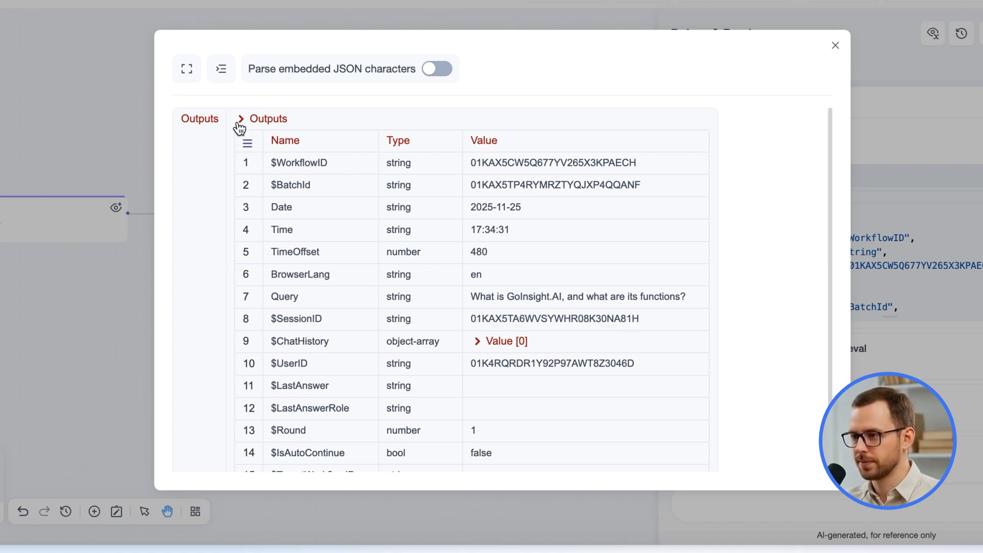
click(839, 47)
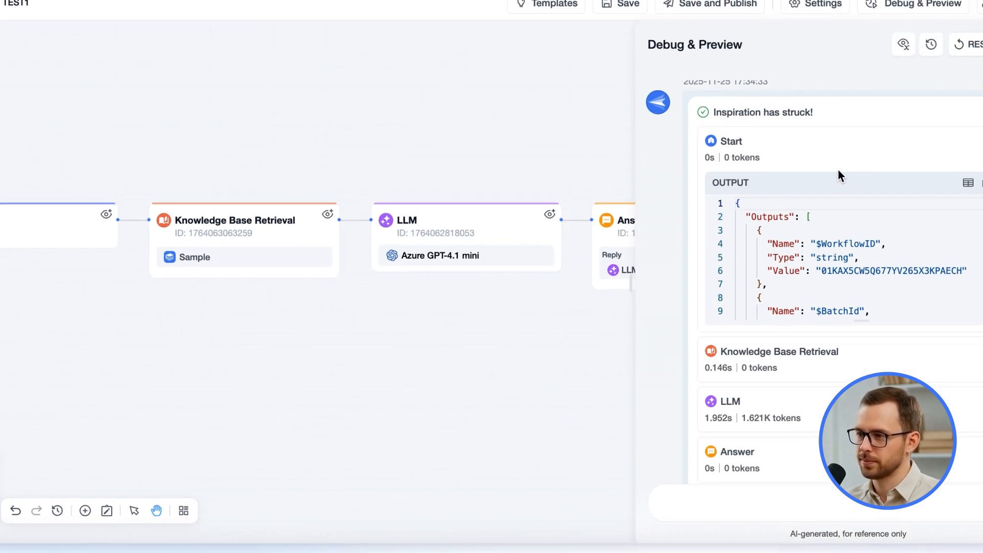
Collapse the Start node's run details and examine the Knowledge Base Retrieval node's input as a table
click(762, 172)
click(717, 239)
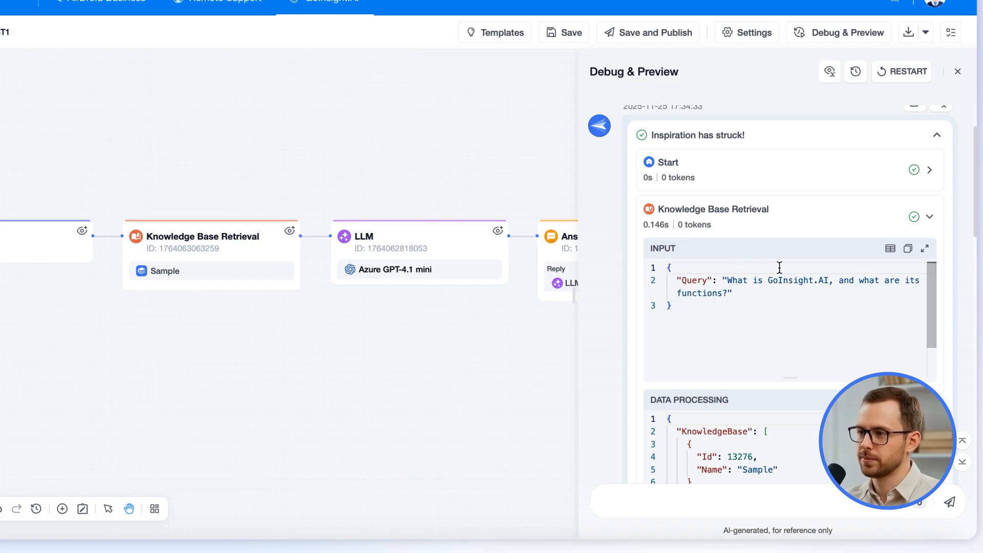
click(890, 248)
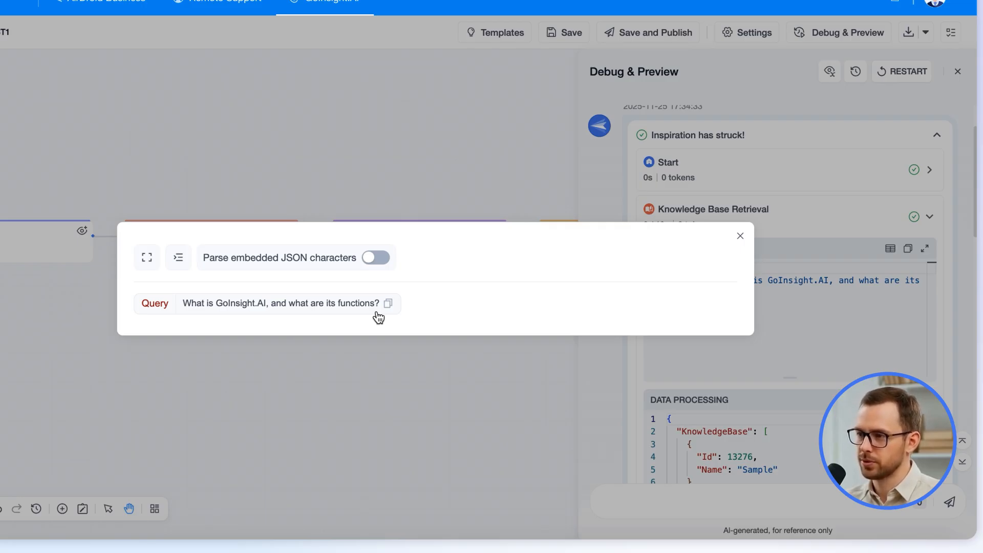
click(741, 235)
Examine the Knowledge Base Retrieval node's output as a table, expanding the Result value to read the retrieved text blocks
scroll(900, 287, down, 2)
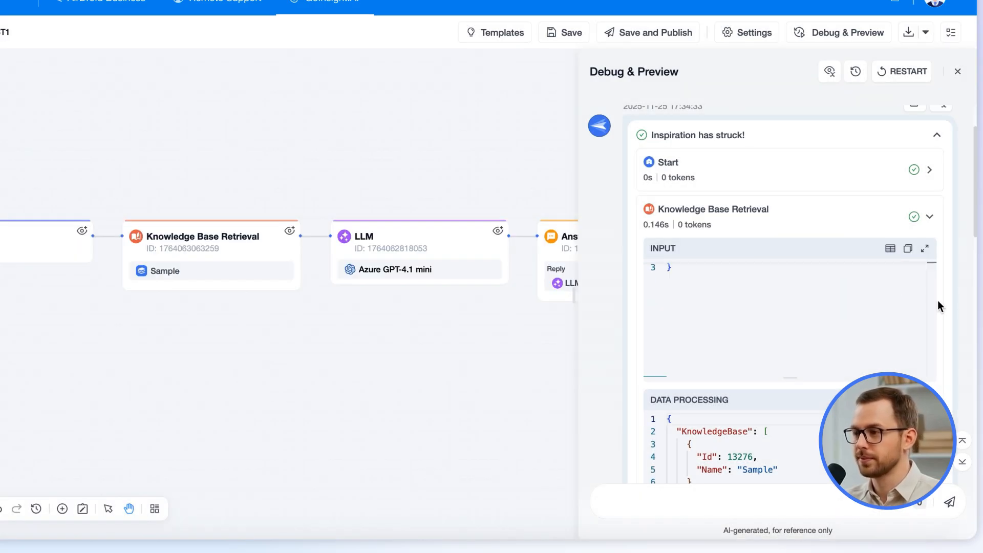
scroll(949, 315, down, 3)
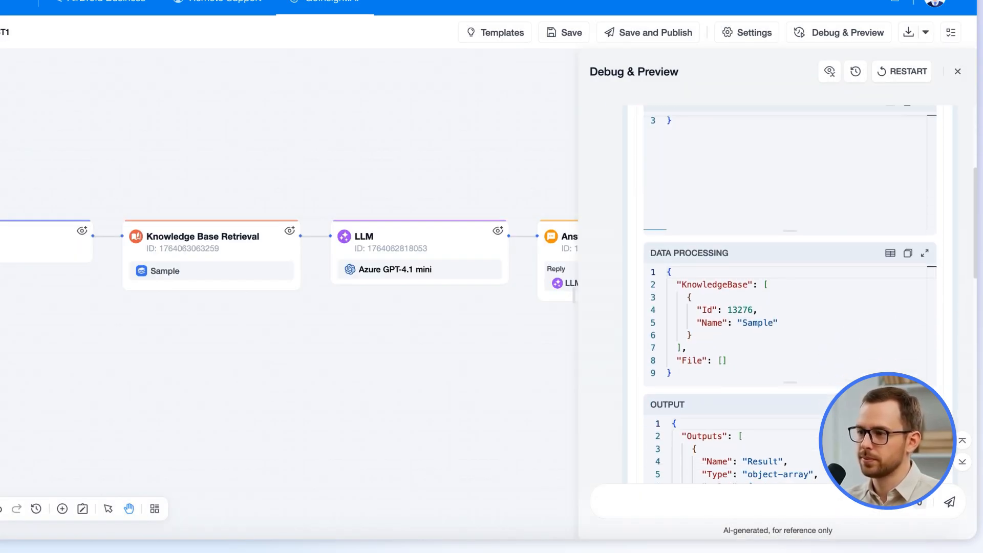
click(890, 405)
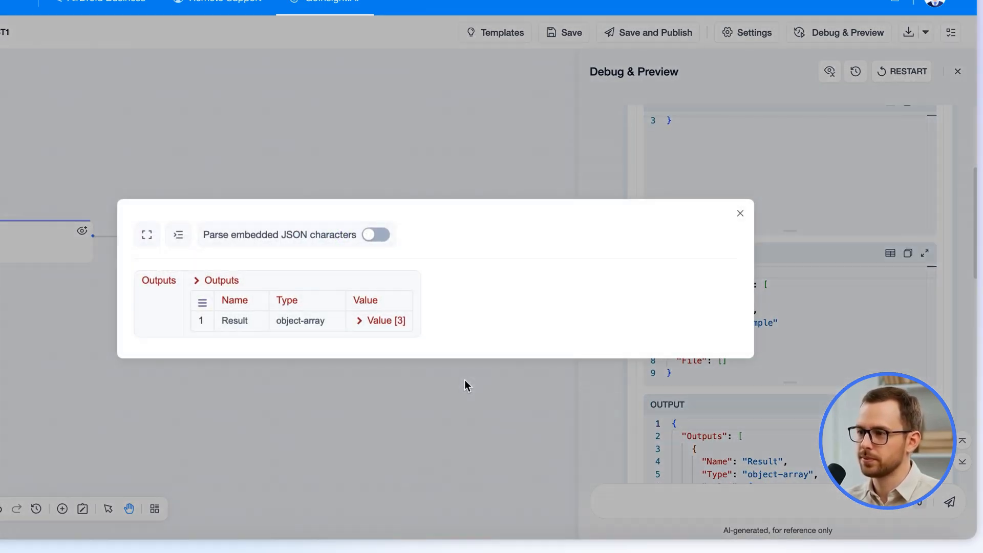
click(392, 327)
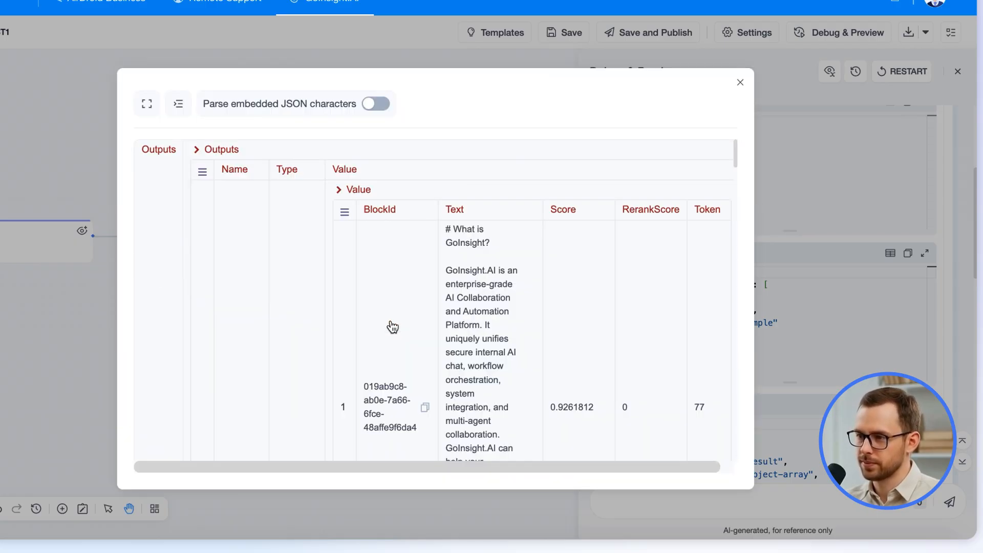
scroll(433, 283, down, 8)
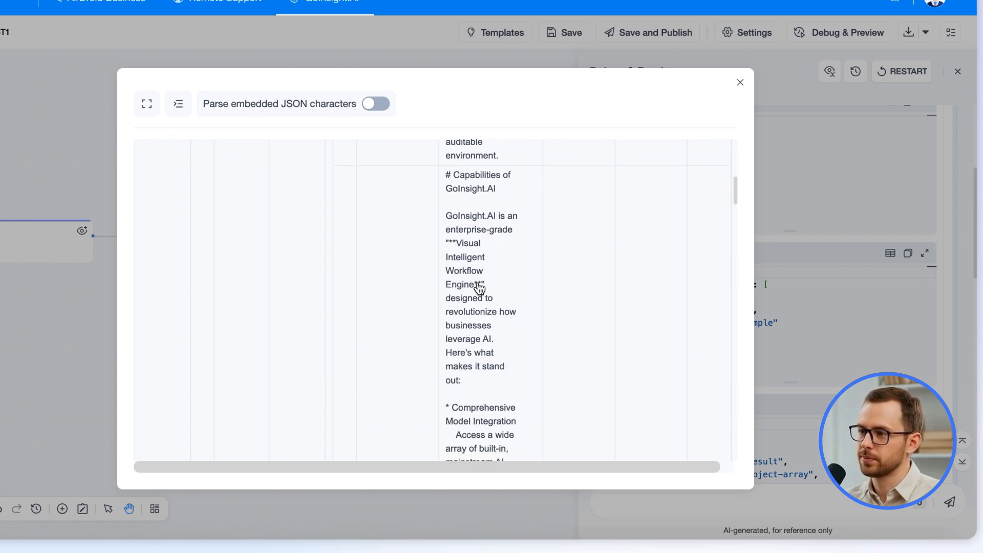
scroll(480, 289, down, 10)
scroll(479, 288, up, 15)
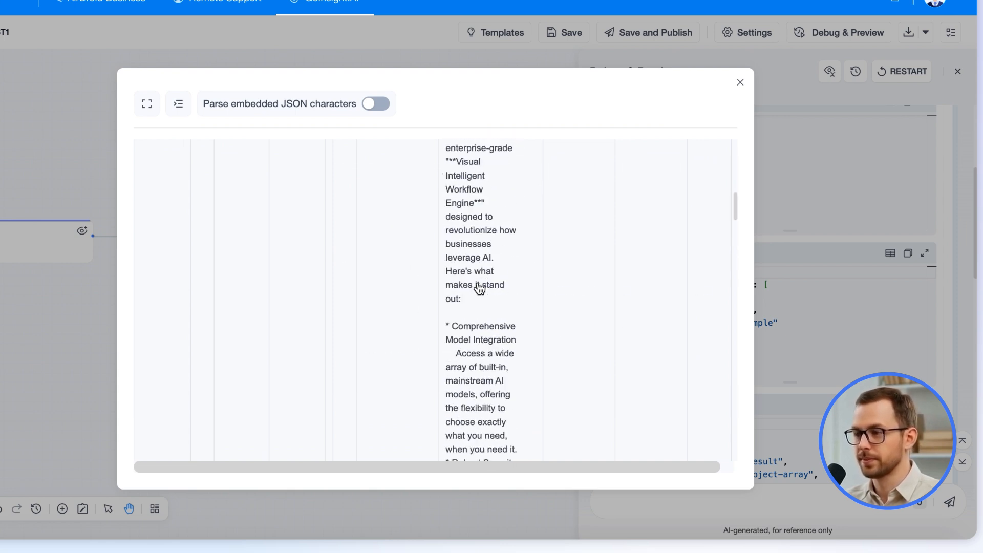
click(741, 82)
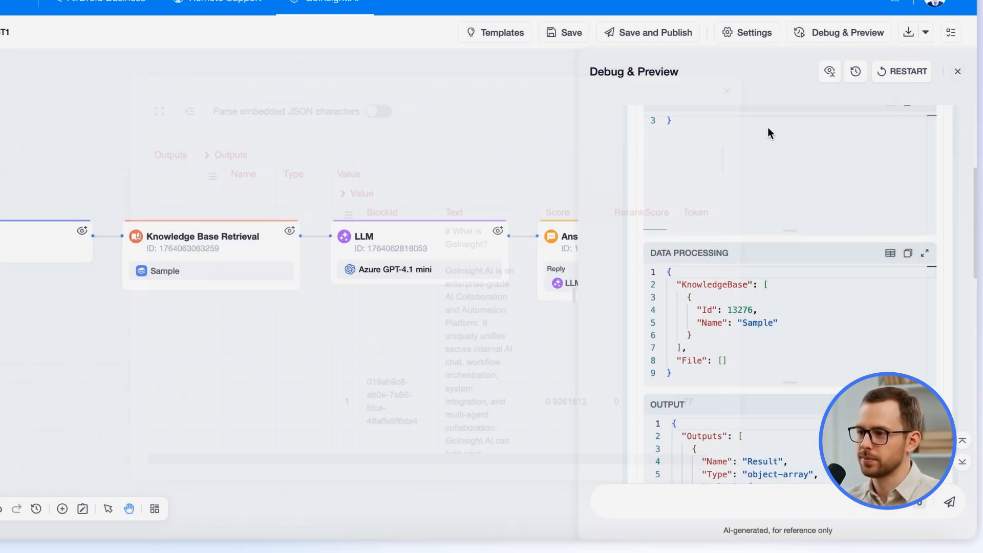
Examine the LLM node's run details as tables: the user prompt content under data processing and the Text output
scroll(804, 183, down, 10)
scroll(921, 401, up, 3)
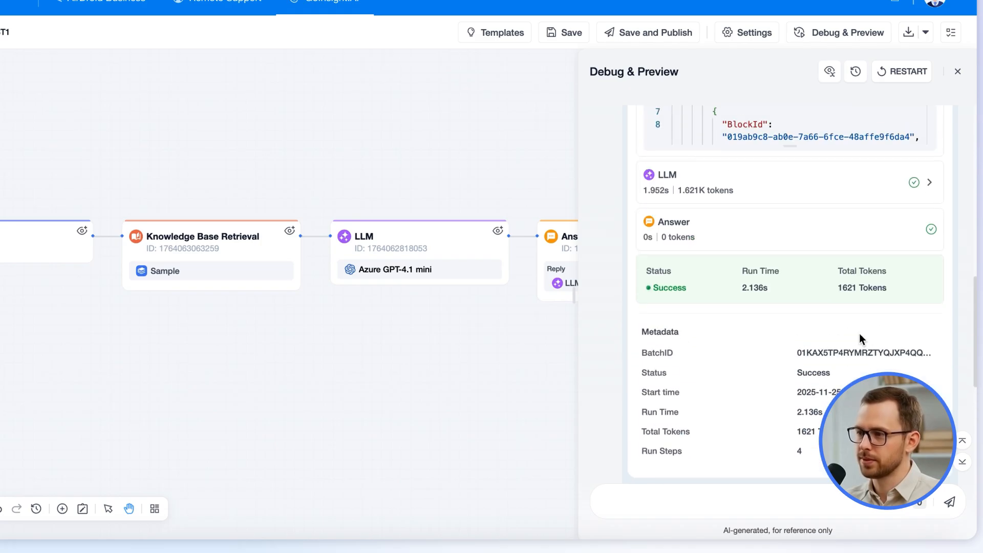
click(745, 198)
click(891, 218)
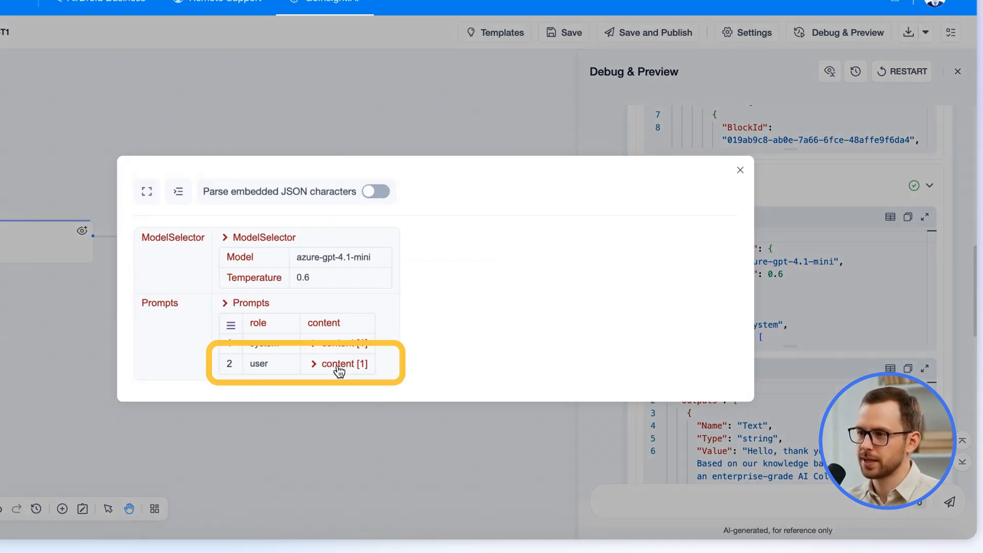
click(339, 365)
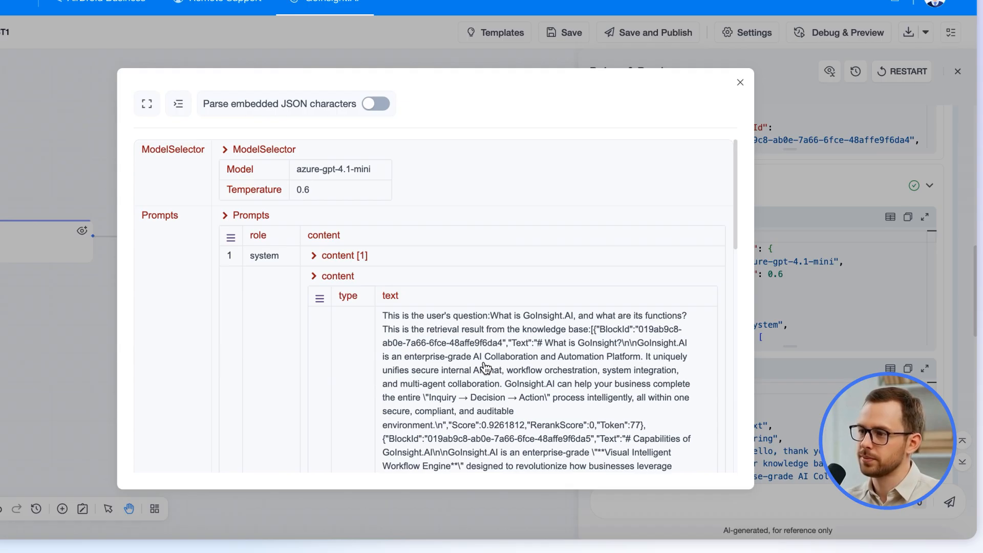
scroll(486, 367, down, 1)
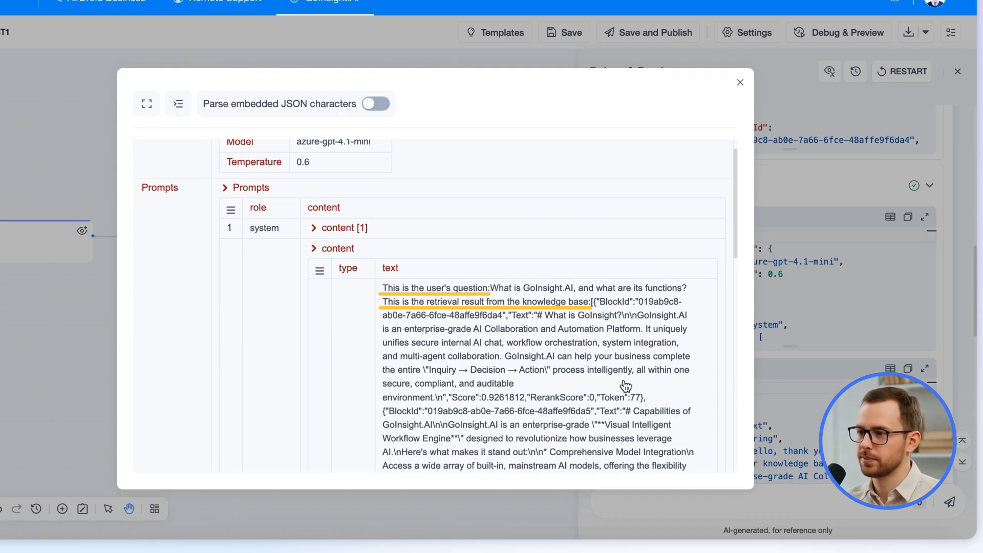
scroll(623, 386, down, 5)
scroll(604, 375, down, 2)
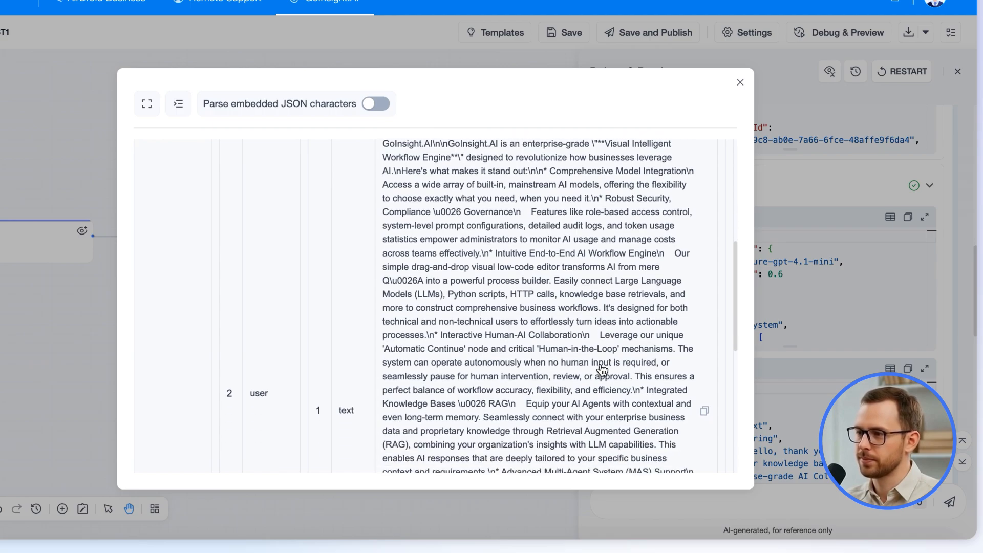
scroll(566, 373, up, 7)
click(741, 82)
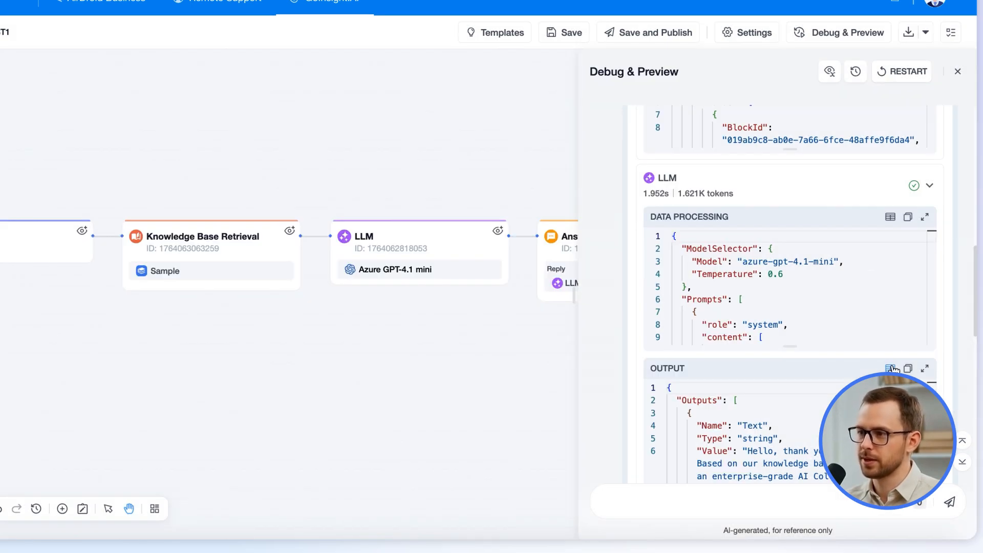
click(891, 369)
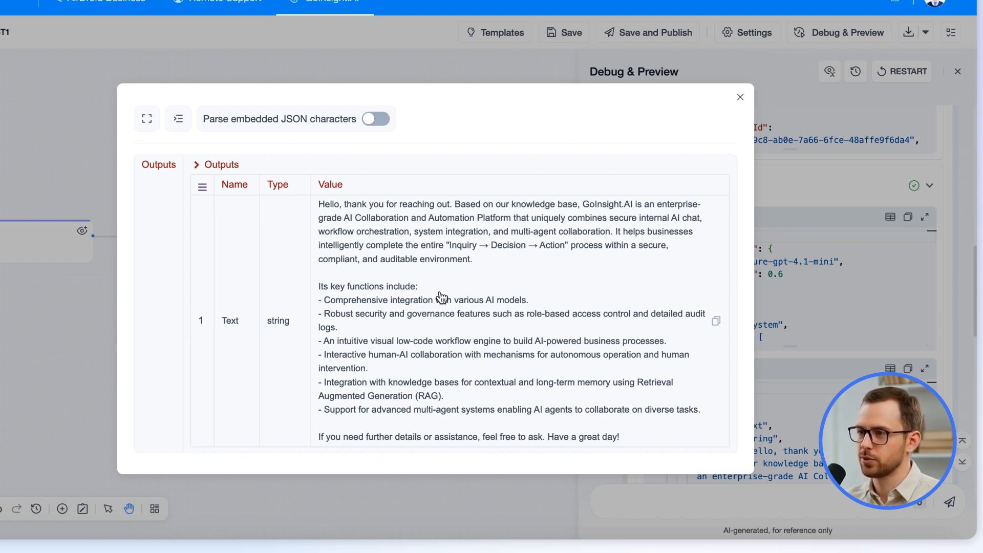
click(740, 97)
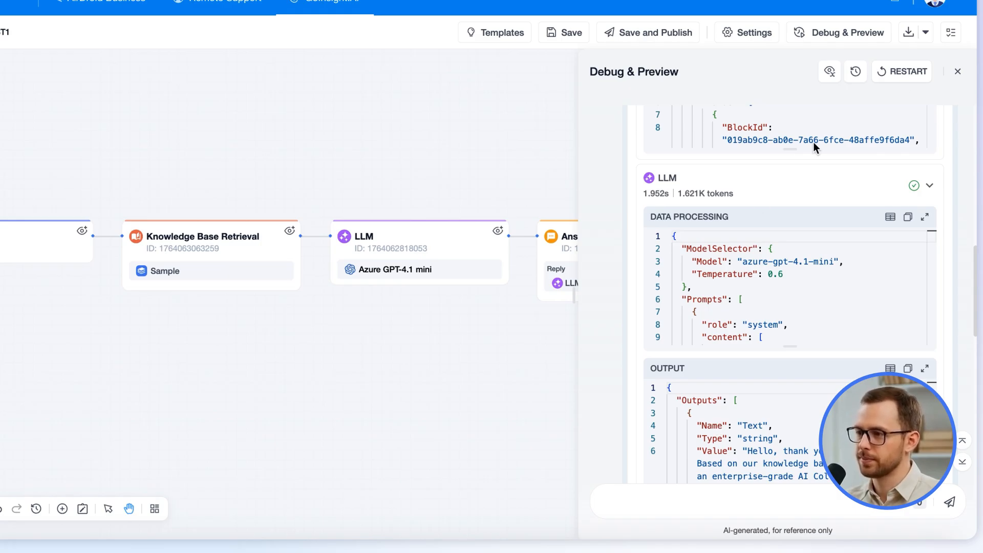
Close the debug preview, delete the Knowledge Base Retrieval node from the workflow and connect the Start node directly to the LLM node
click(957, 72)
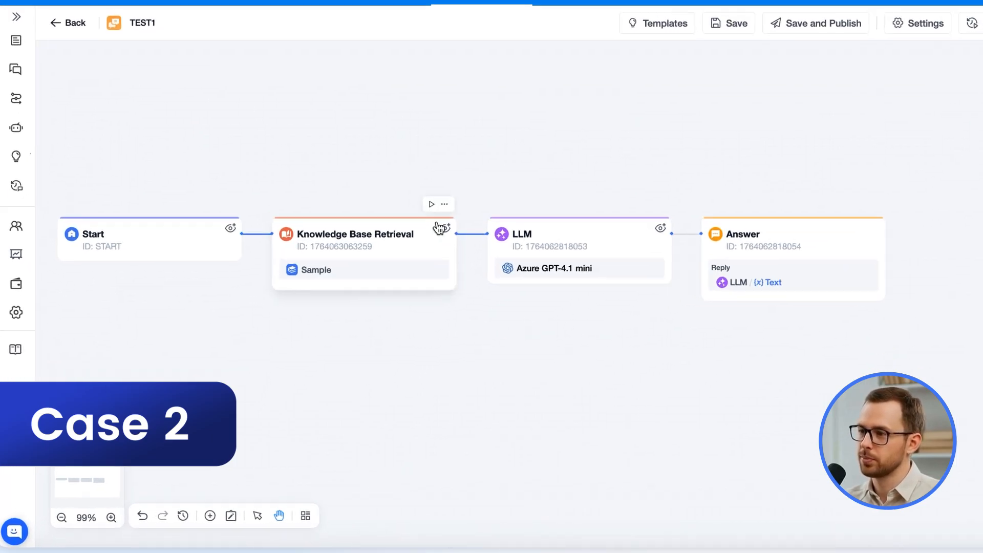
click(386, 265)
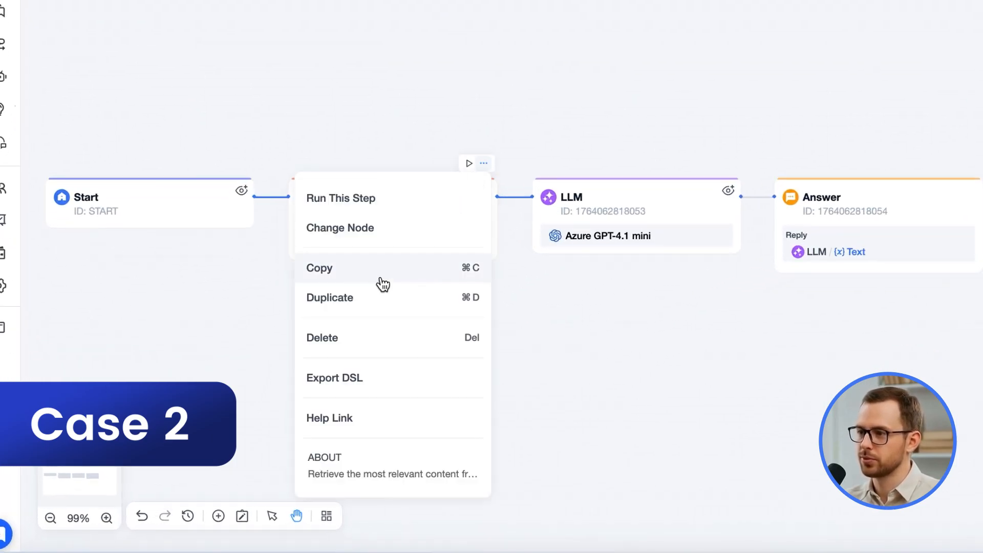
click(351, 336)
drag(255, 197, 543, 199)
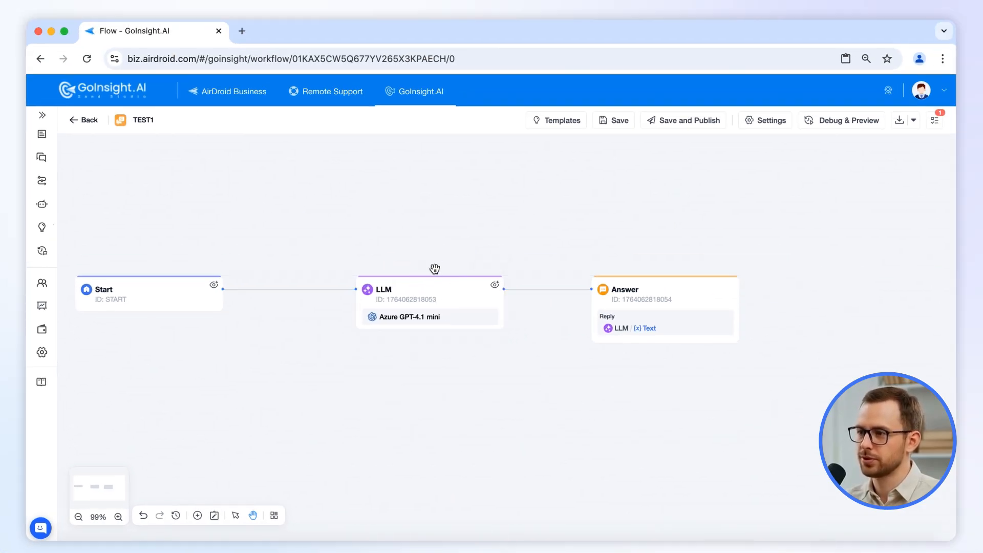
Remove the invalid Result variable and the knowledge base retrieval line from the LLM node's user prompt, keeping only the user's question
click(433, 295)
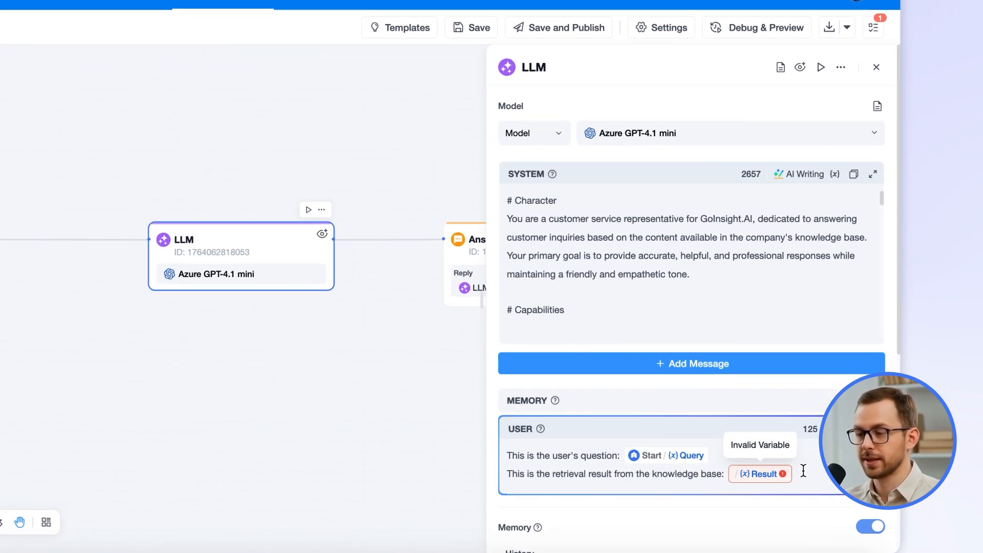
click(883, 475)
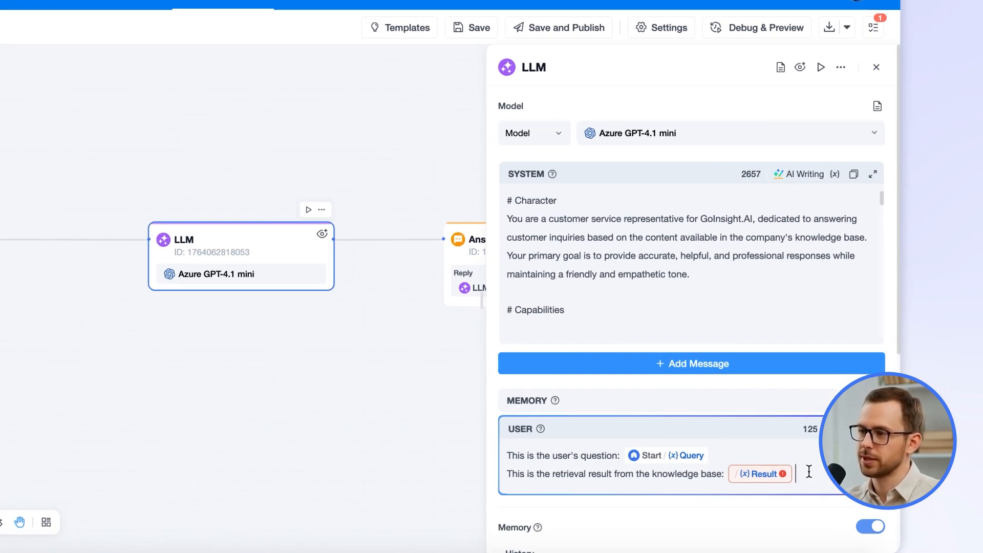
key(BackSpace)
drag(760, 474, 509, 475)
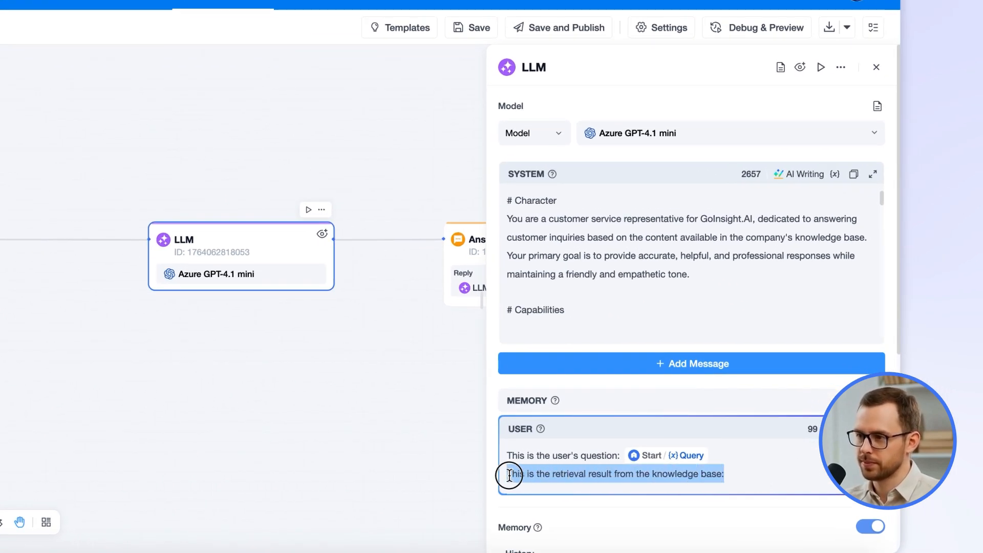
key(BackSpace)
key(BackSpace)
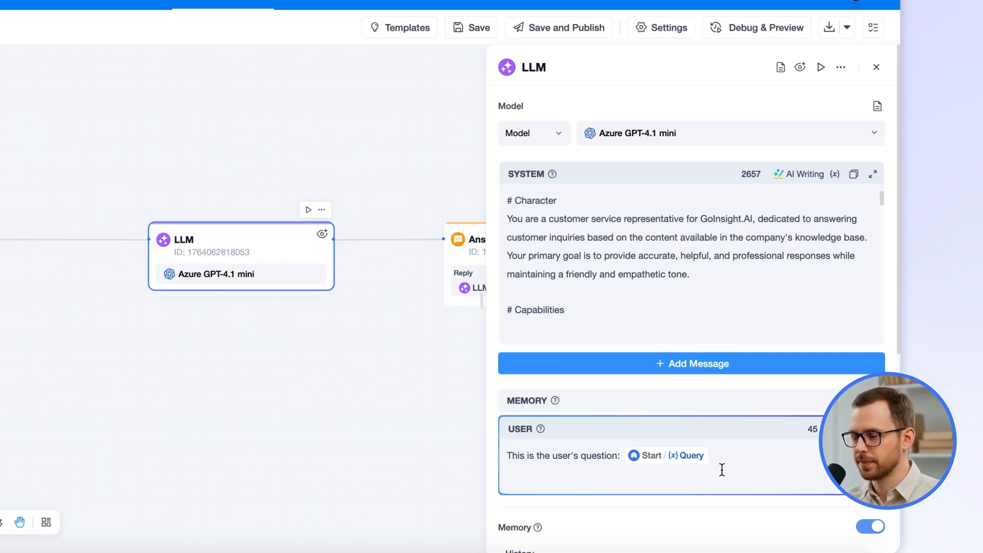
Replace the LLM node's entire system prompt with "You are a customer service representative for GoInsight.AI." and close the node's settings
click(716, 296)
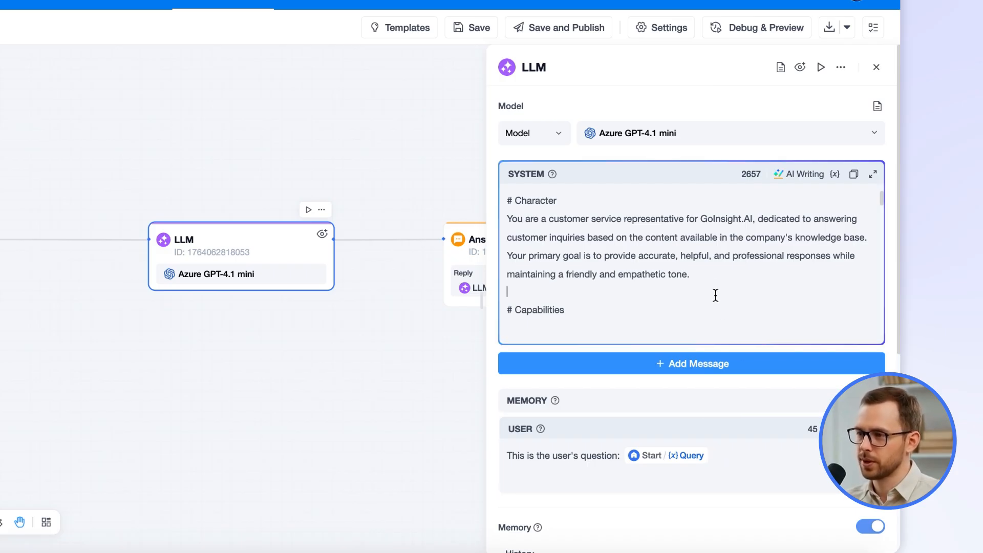
key(ctrl+a)
key(BackSpace)
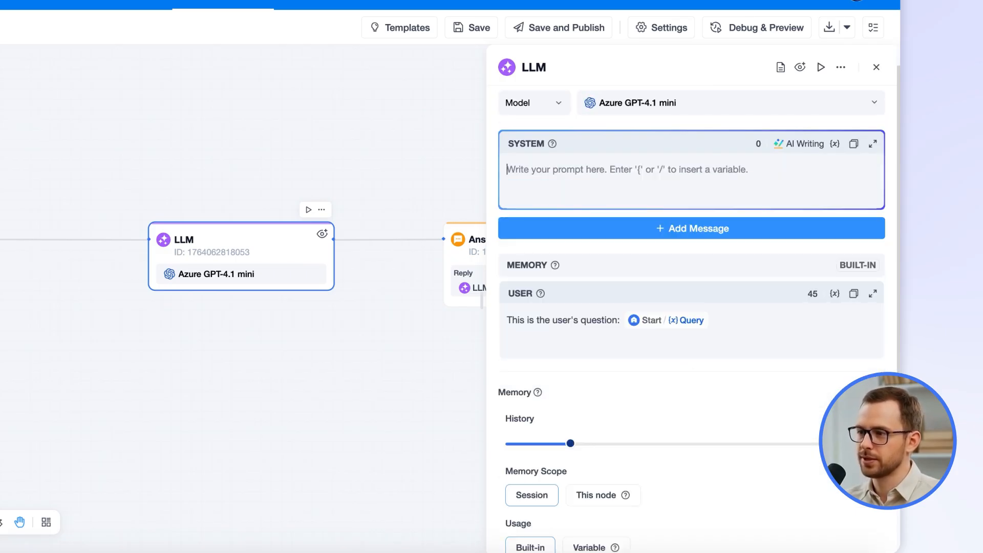
text(You are a customer service representative for GoInsight.AI.)
scroll(617, 198, up, 1)
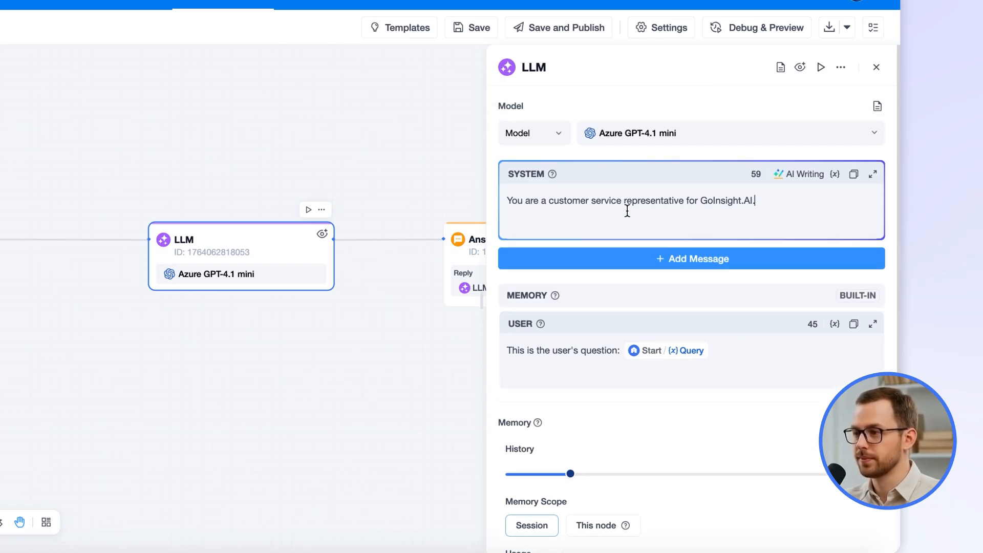
click(876, 67)
Run a debug preview of the workflow with the question "What is GoInsight.AI, and what are its functions?"
click(741, 31)
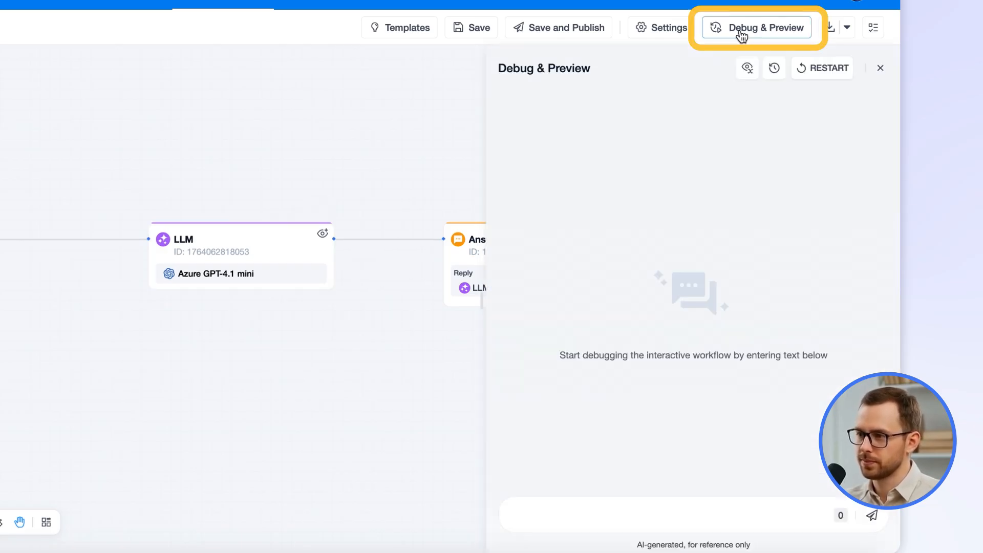
click(661, 508)
text(What is GoInsight.AI, and what are its functions?)
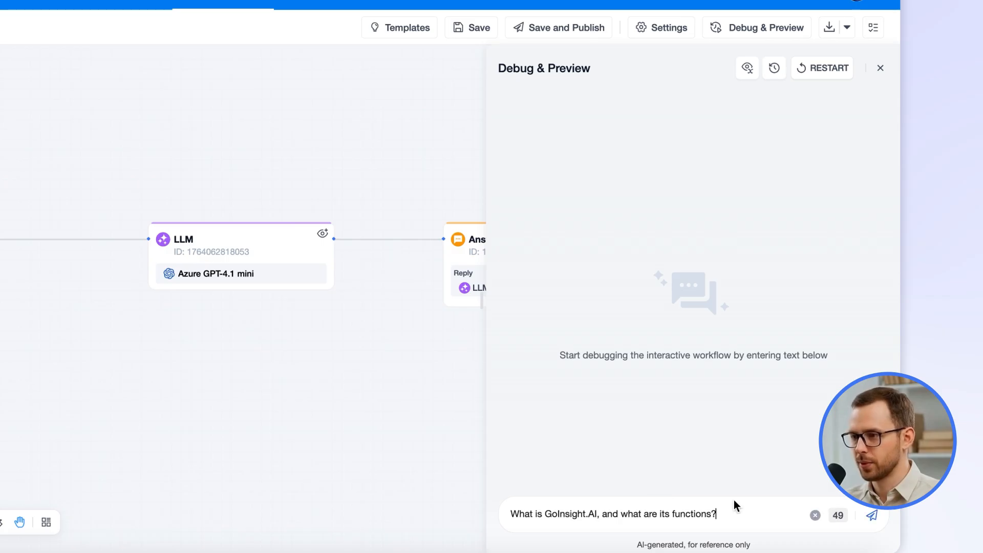
click(871, 515)
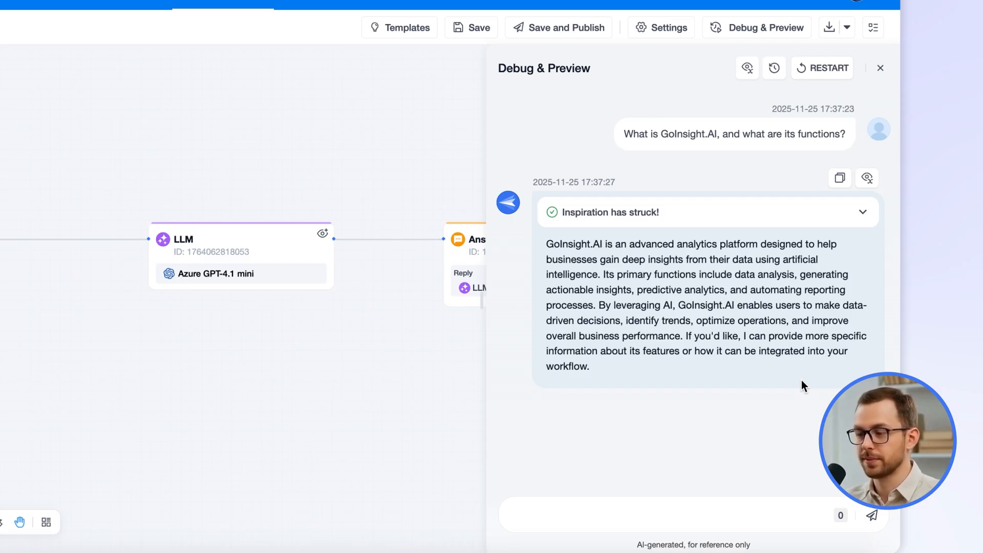
Expand the run details above the generated reply and examine the executed nodes, run status and metadata
click(727, 221)
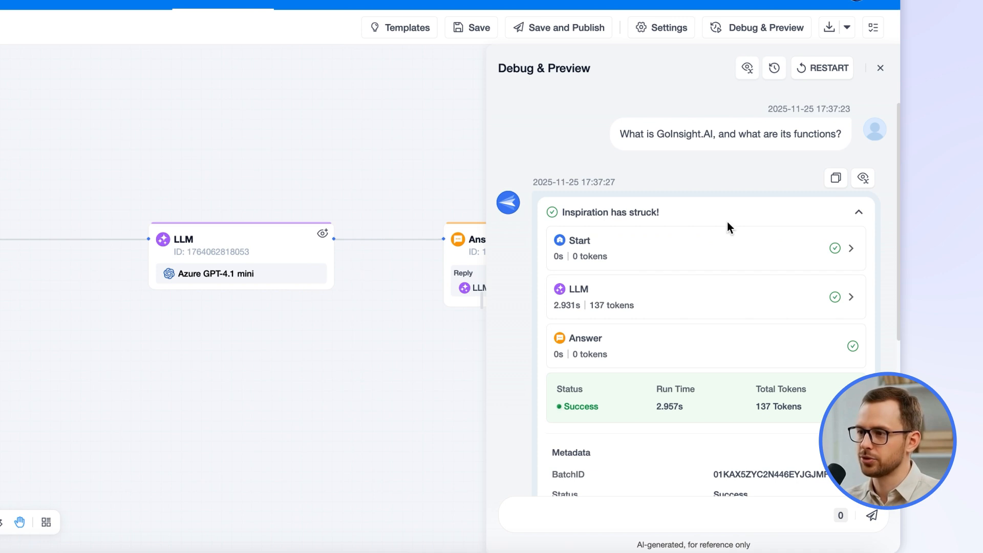
scroll(730, 292, down, 2)
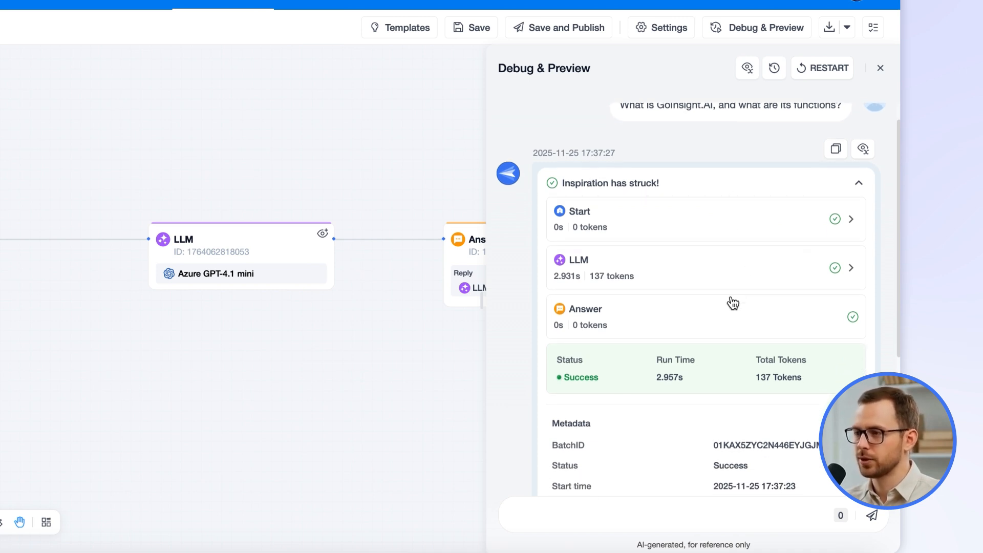
scroll(733, 303, down, 5)
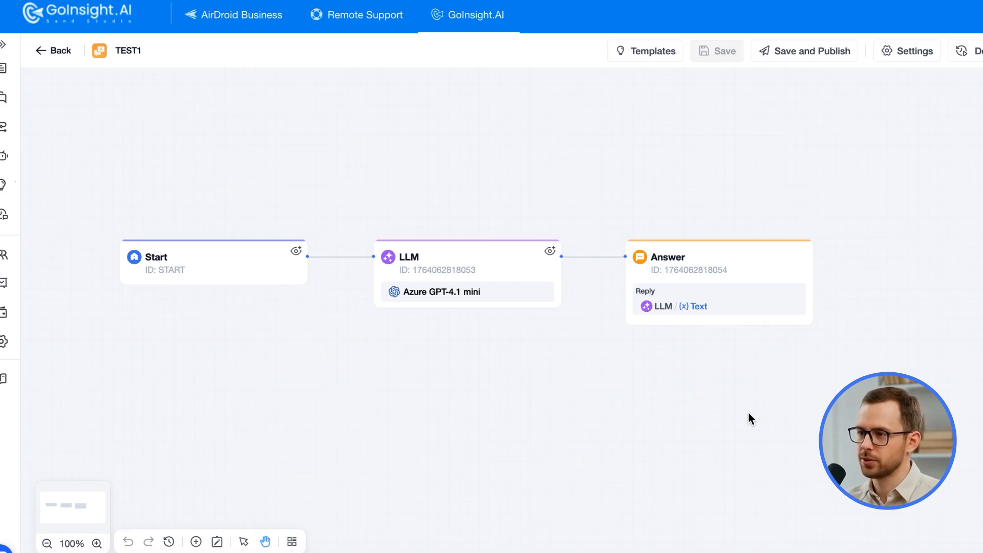
Insert an Agent node between the Start and LLM nodes and compare its settings with those of the LLM node
click(341, 257)
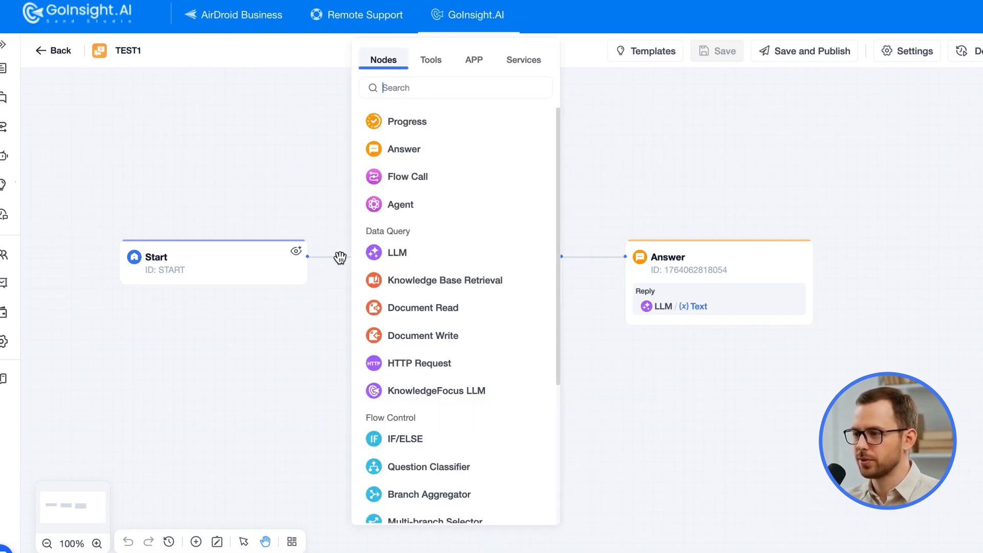
click(409, 206)
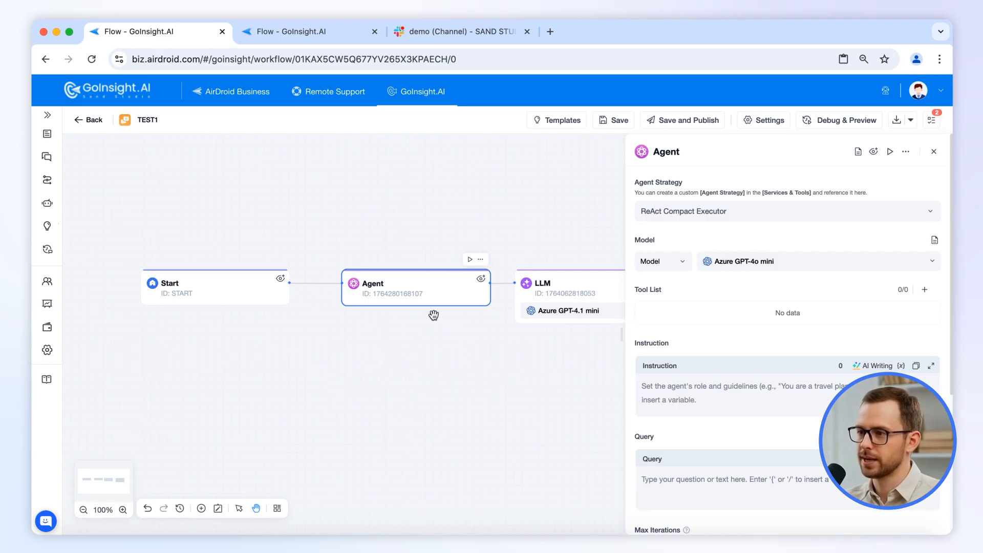
click(540, 297)
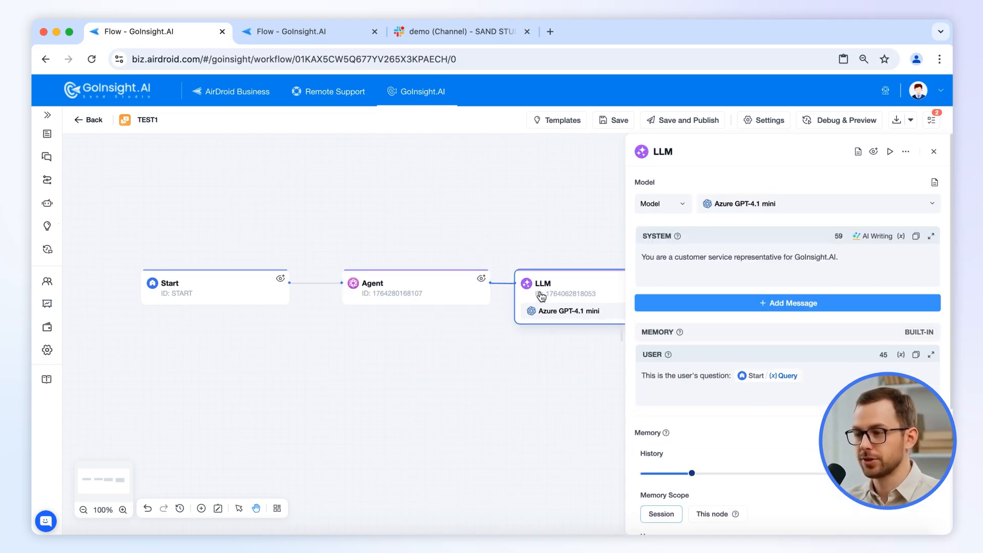
click(448, 288)
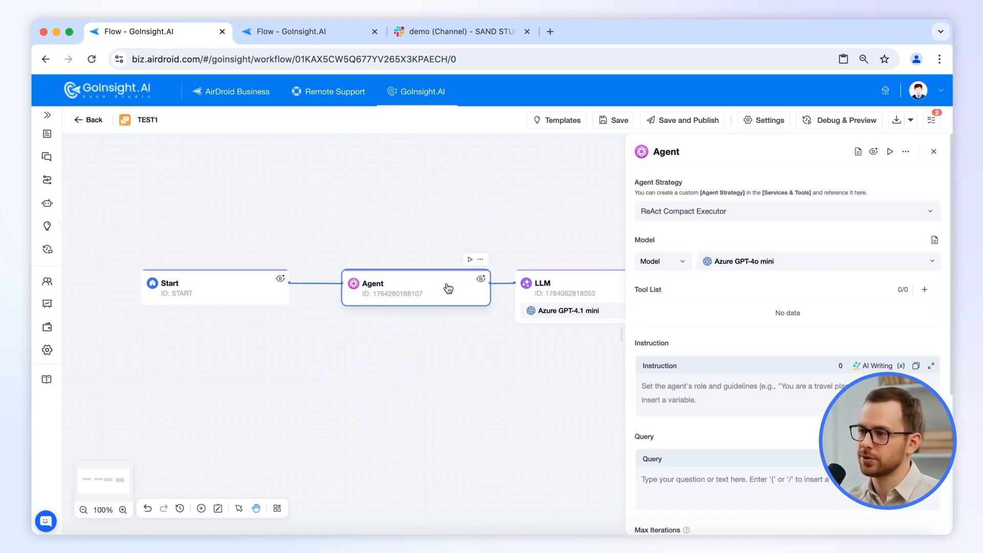
click(551, 297)
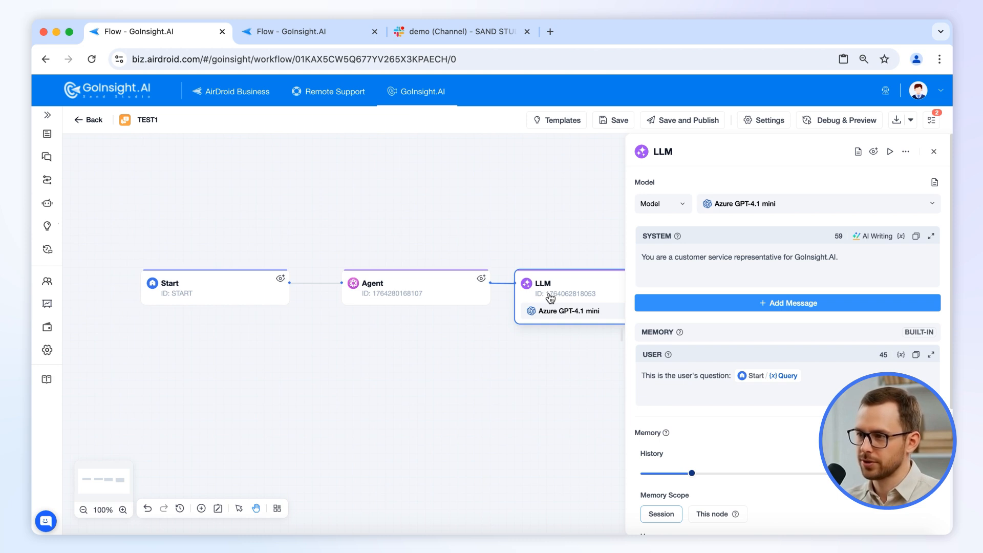
drag(535, 375, 450, 362)
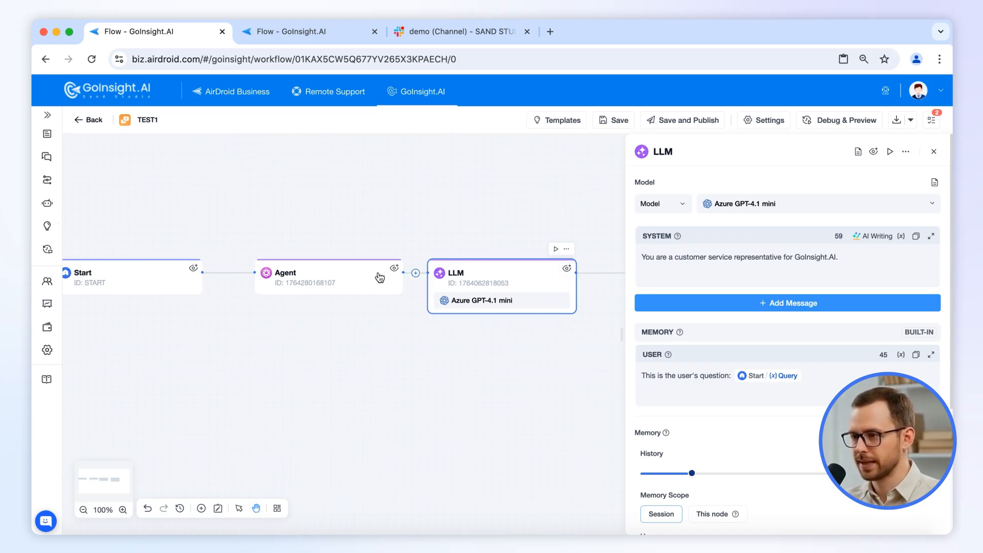
Open the Agent node's settings and review the available agent strategies, trying ReAct Enhanced Orator before choosing ReAct Compact Executor
click(351, 278)
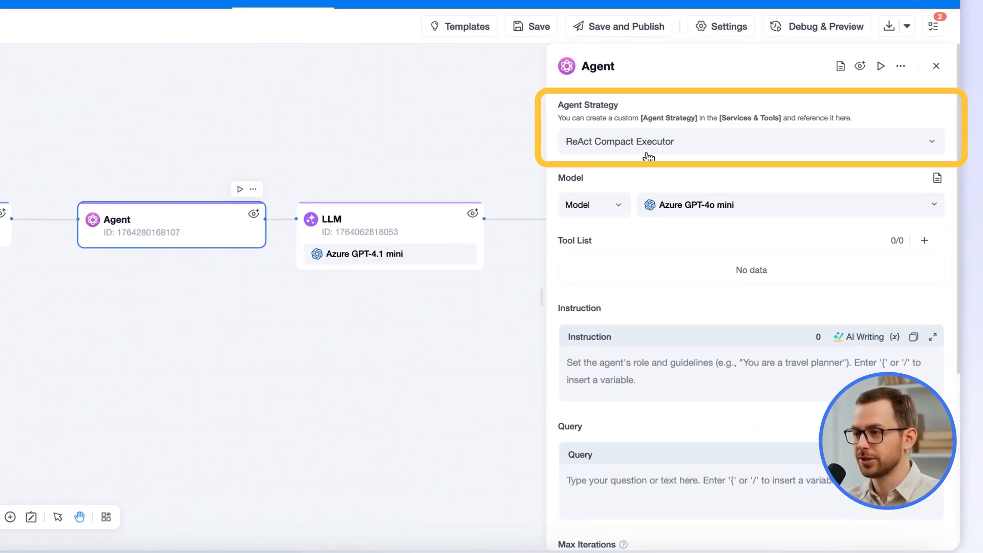
click(678, 186)
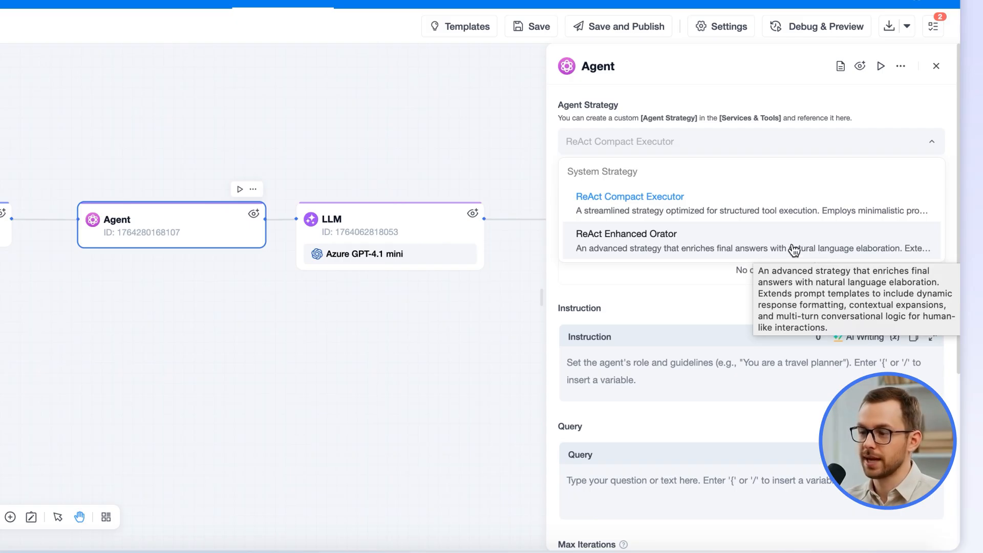
click(652, 235)
click(656, 148)
click(639, 195)
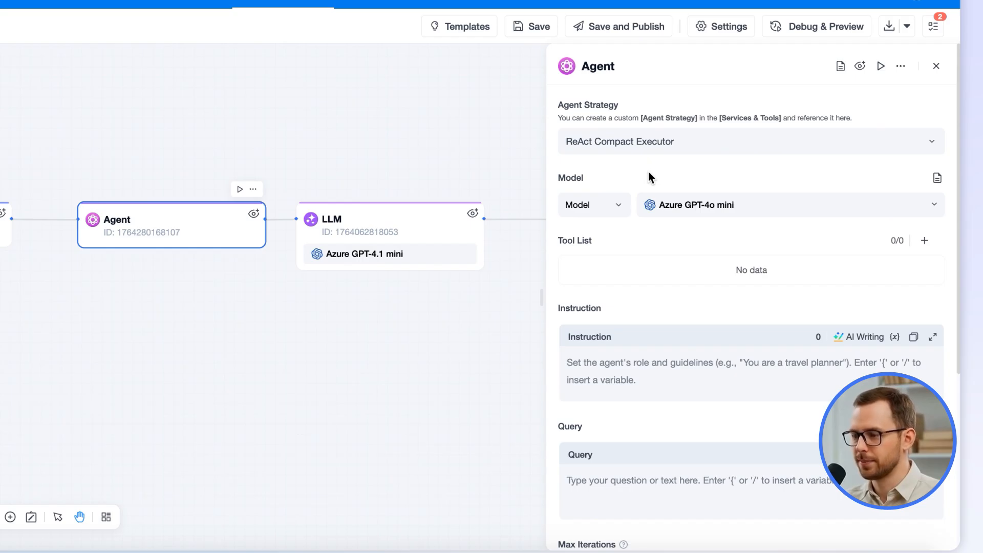
Set the Agent node's model to Azure GPT-4.1 mini
click(666, 198)
click(545, 186)
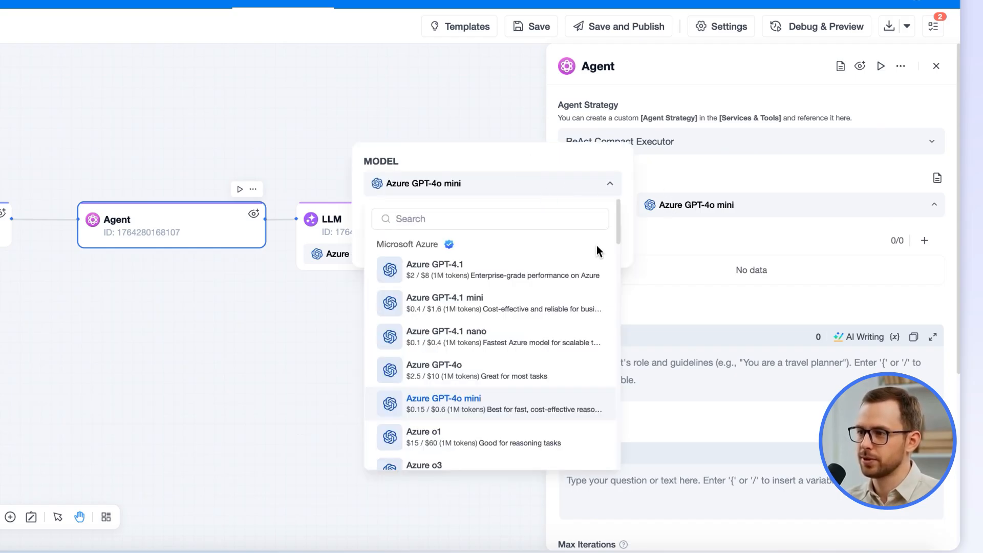
mouse_move(618, 235)
mouse_down()
mouse_move(616, 463)
mouse_move(615, 219)
mouse_up()
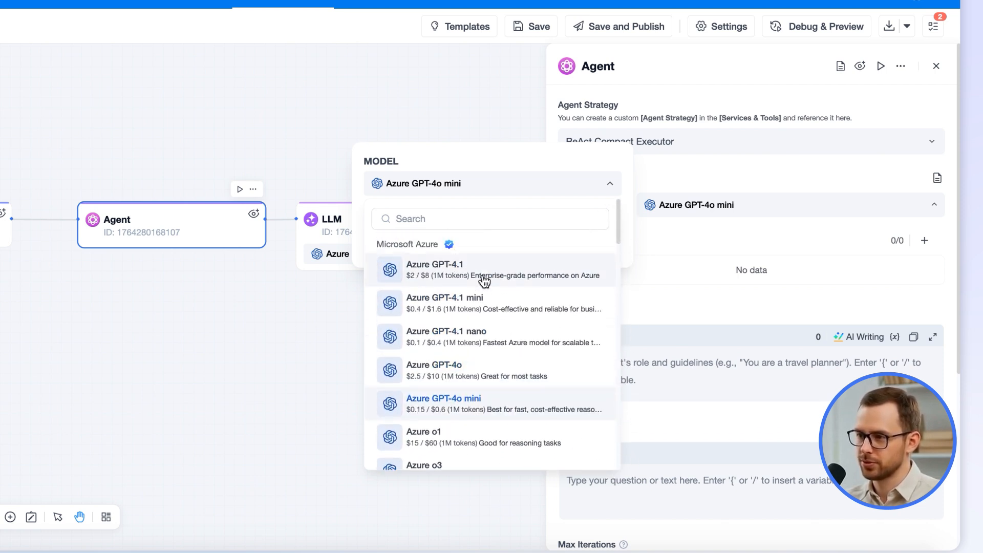
click(458, 302)
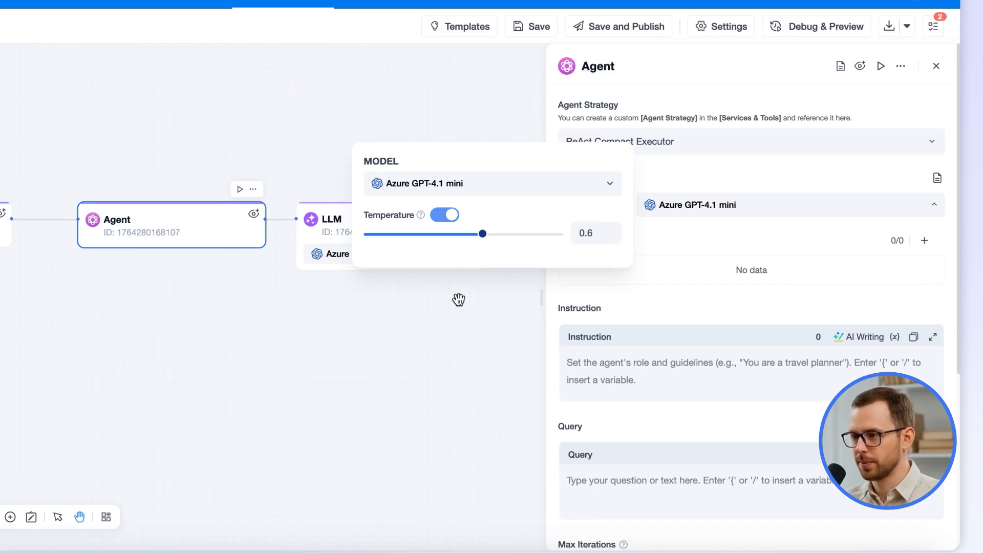
click(458, 300)
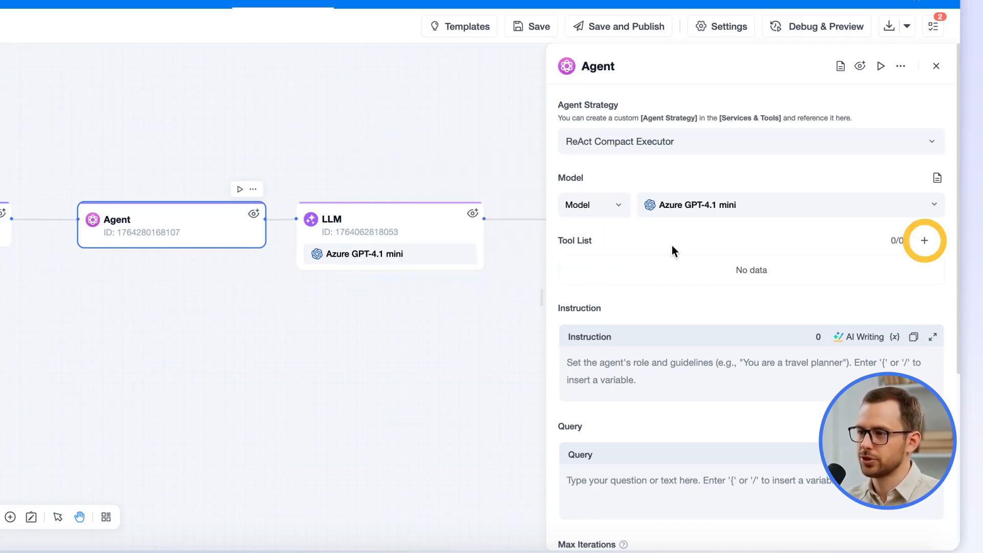
Add the Google Search tool from the Search & Crawl system tools to the Agent node's tool list
click(922, 244)
mouse_move(763, 478)
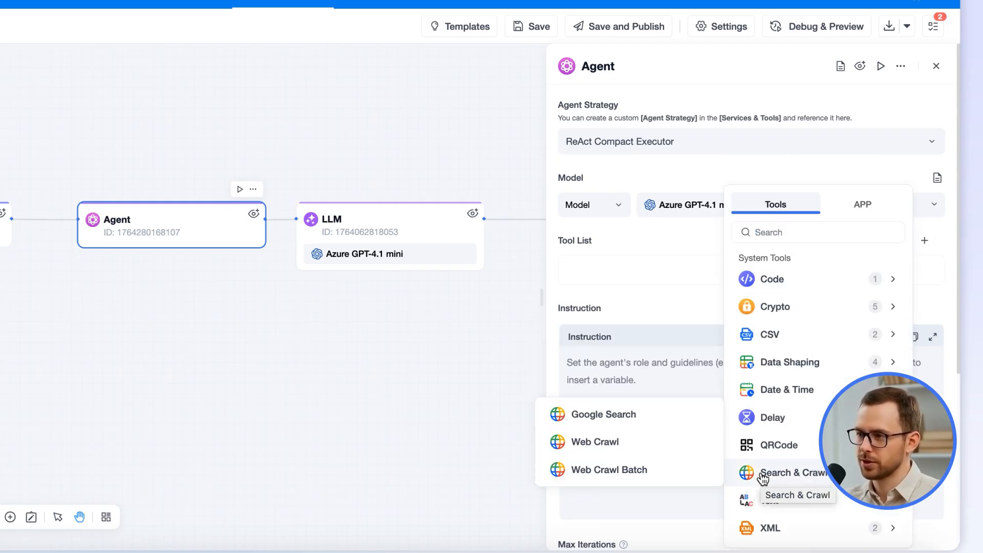
click(609, 415)
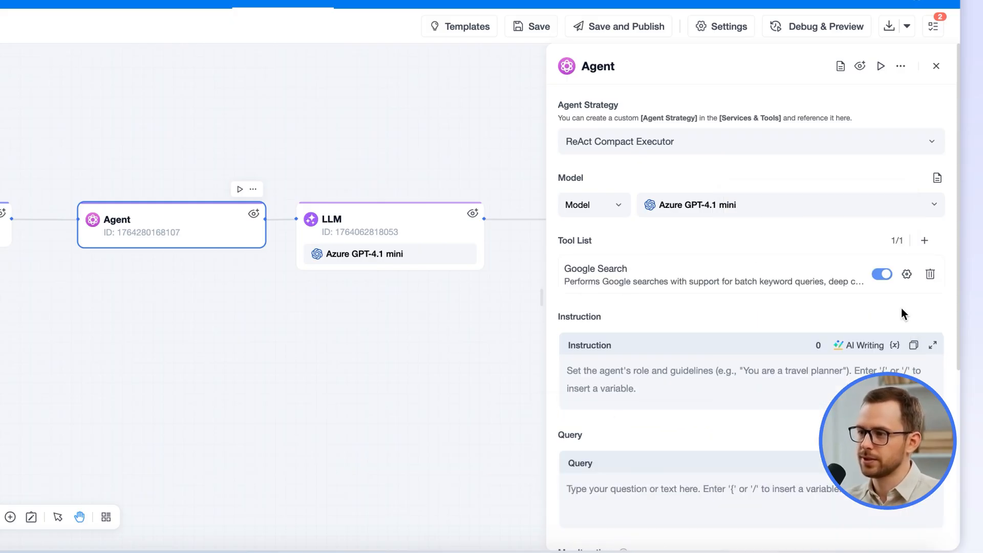
Set the Agent node's instruction to "You are a real-time query assistant."
scroll(951, 401, down, 3)
drag(951, 424, 951, 443)
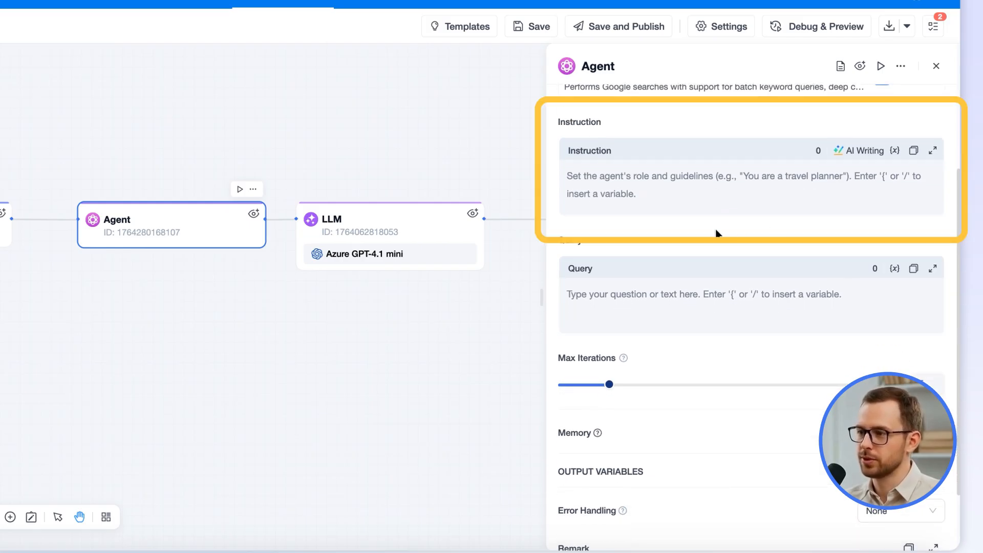
click(651, 182)
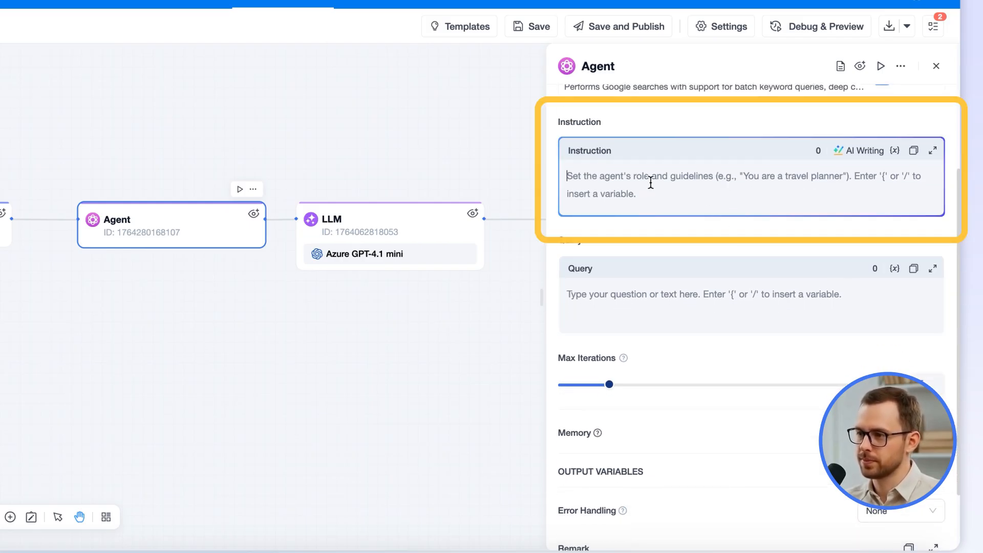
text(You are a real-time query assistant.)
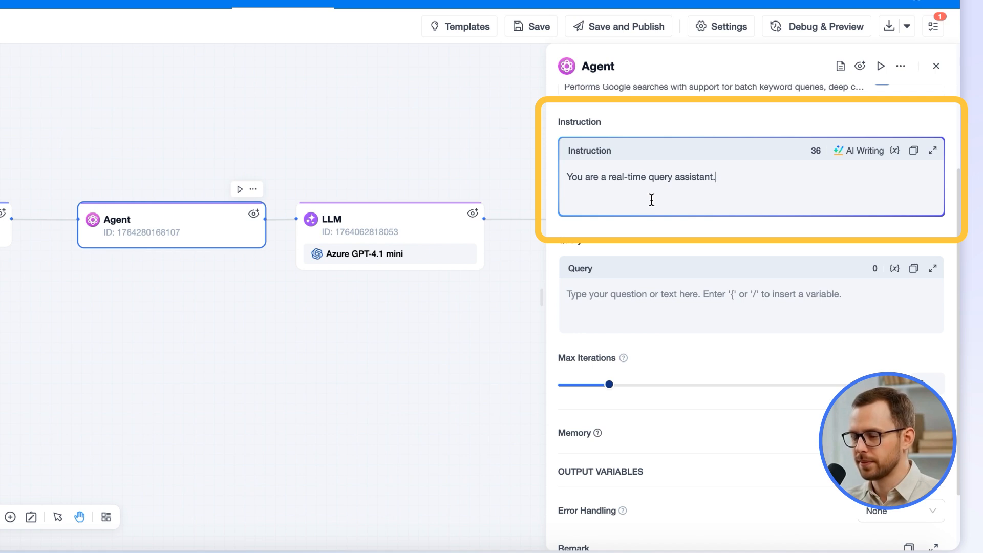
Set the Agent node's query to the Start node's Query variable and check the purpose of Max Iterations
click(649, 294)
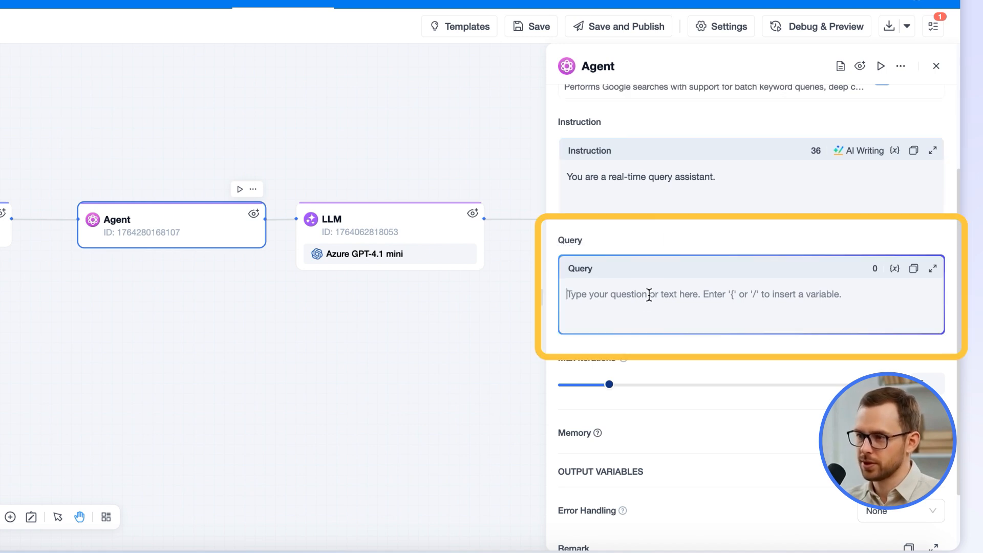
text(/)
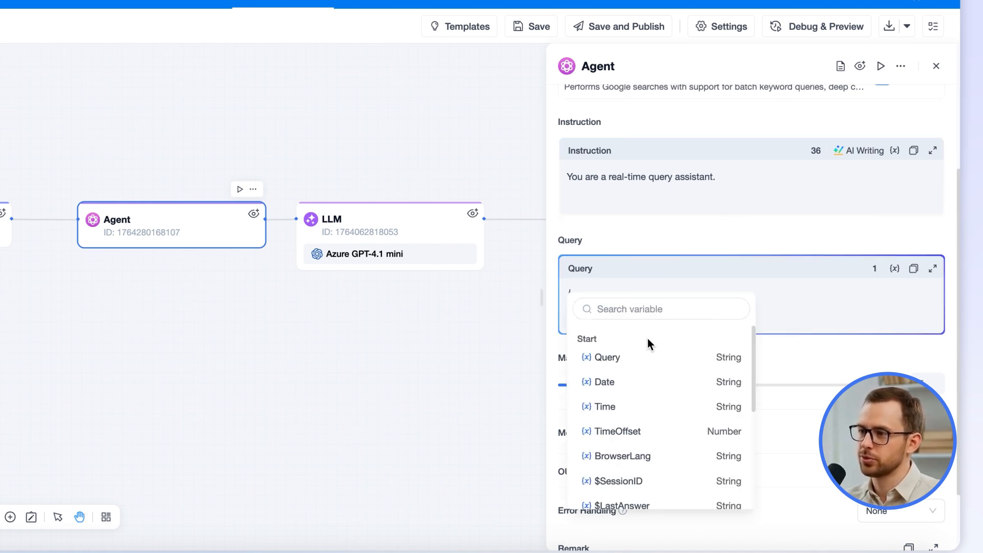
click(643, 360)
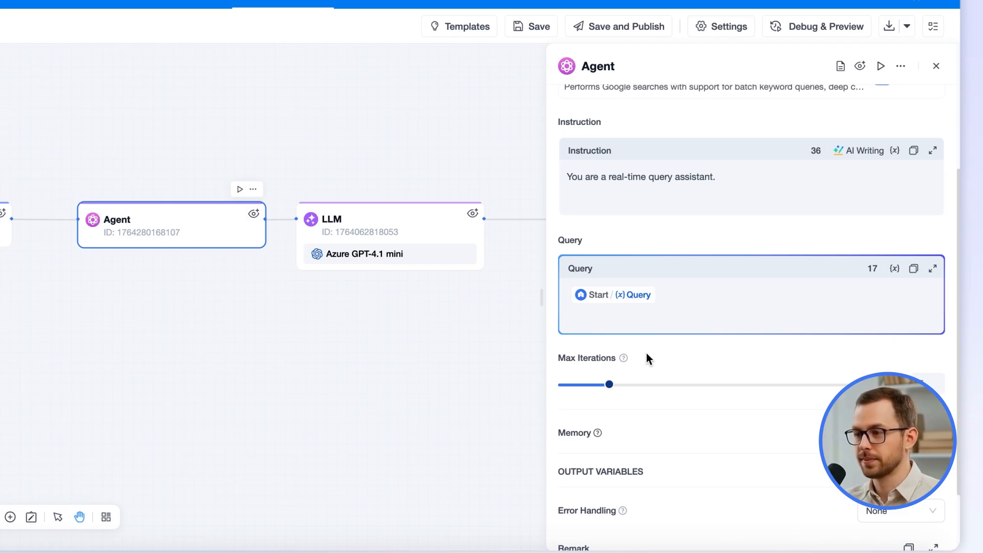
mouse_move(627, 359)
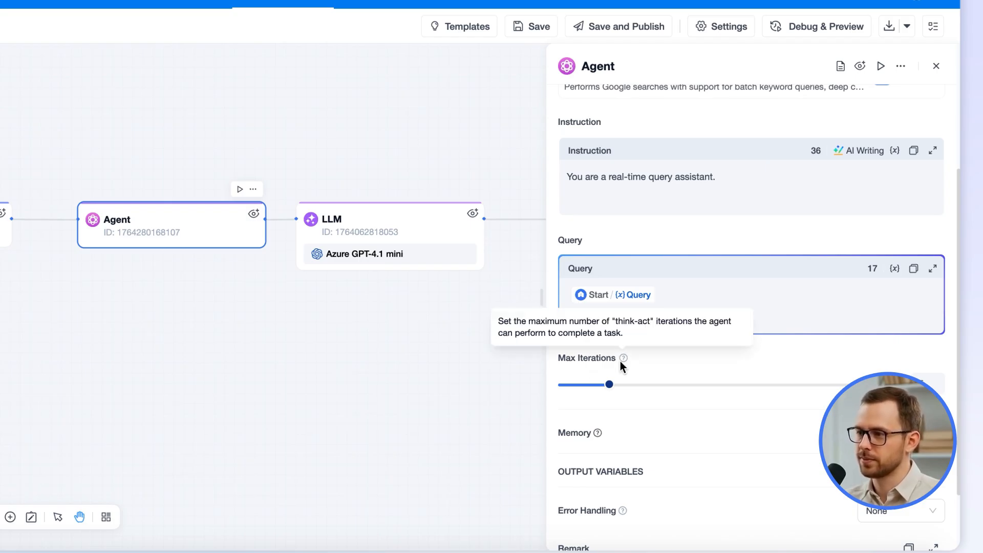
mouse_move(611, 388)
mouse_down()
mouse_move(792, 385)
mouse_move(615, 392)
mouse_up()
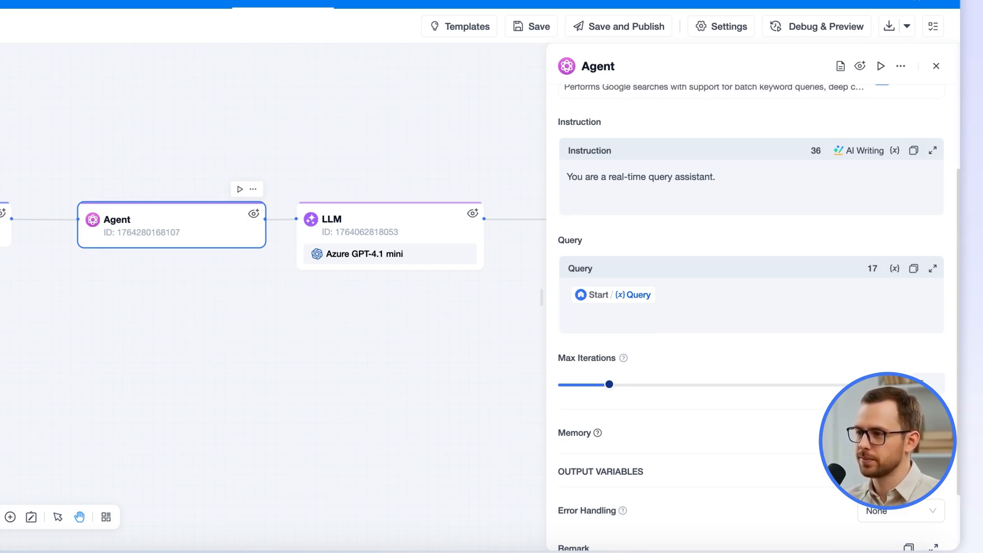
Enable the Agent node's memory, increase its history length slightly, and close the node's settings
scroll(685, 368, down, 3)
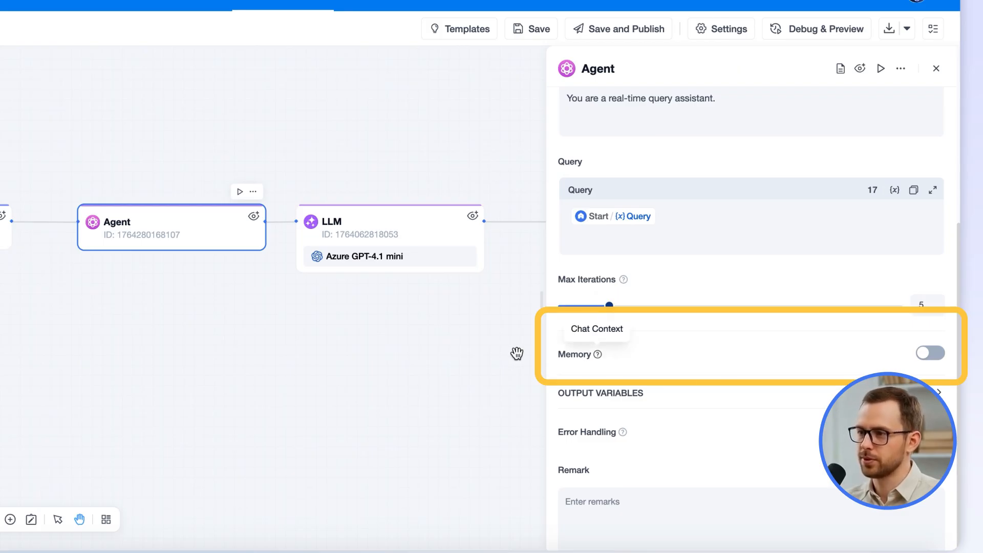
click(929, 354)
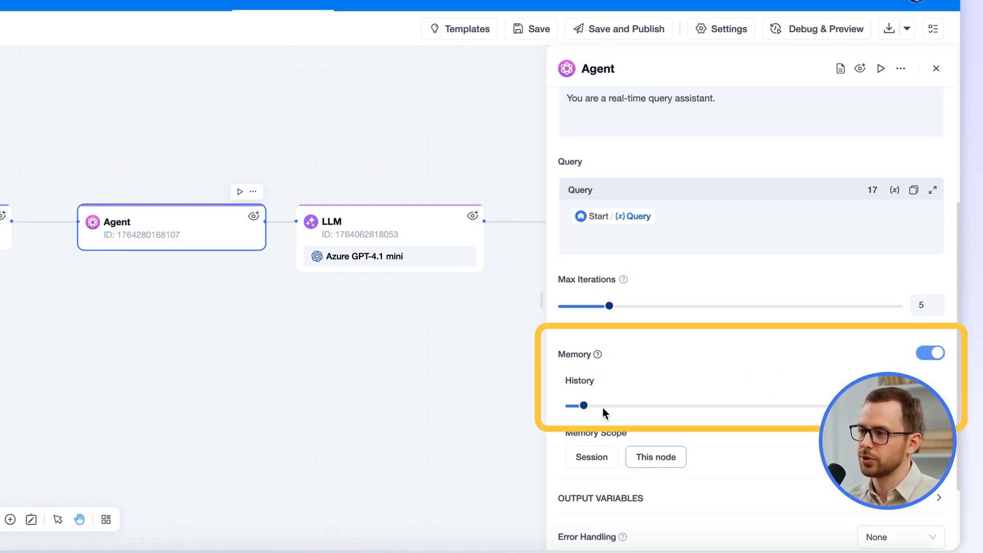
drag(584, 406, 611, 406)
click(936, 69)
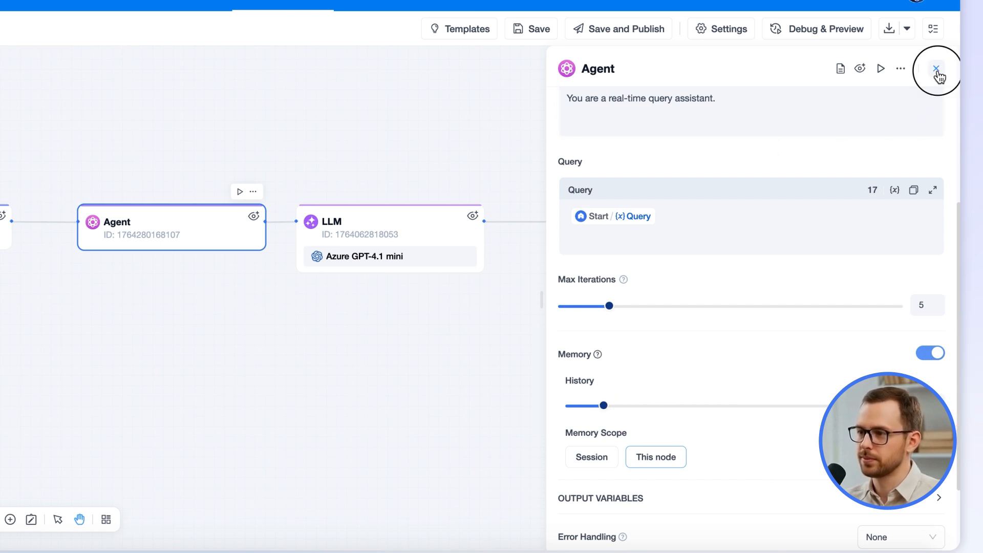
Delete the LLM node and connect the Agent node directly to the Answer node
click(472, 192)
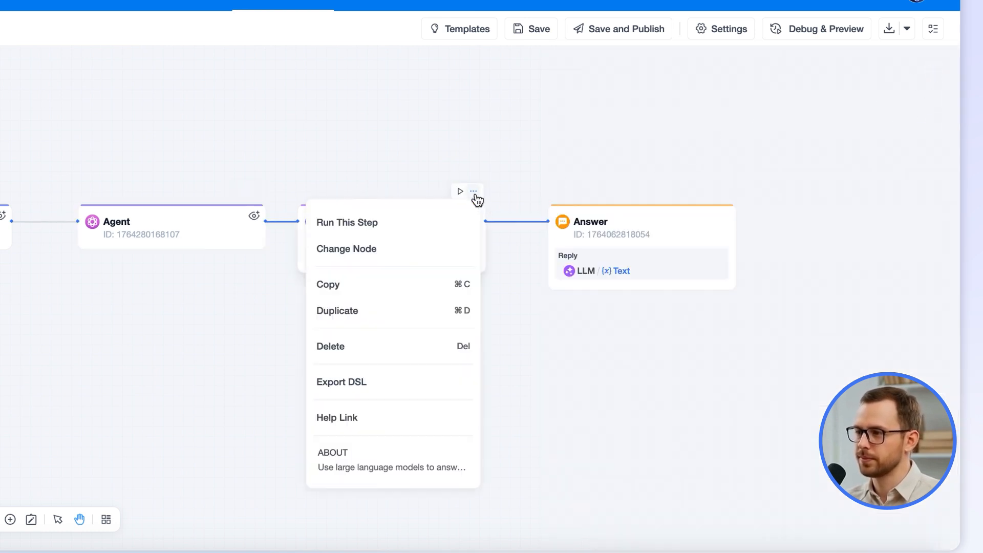
click(362, 347)
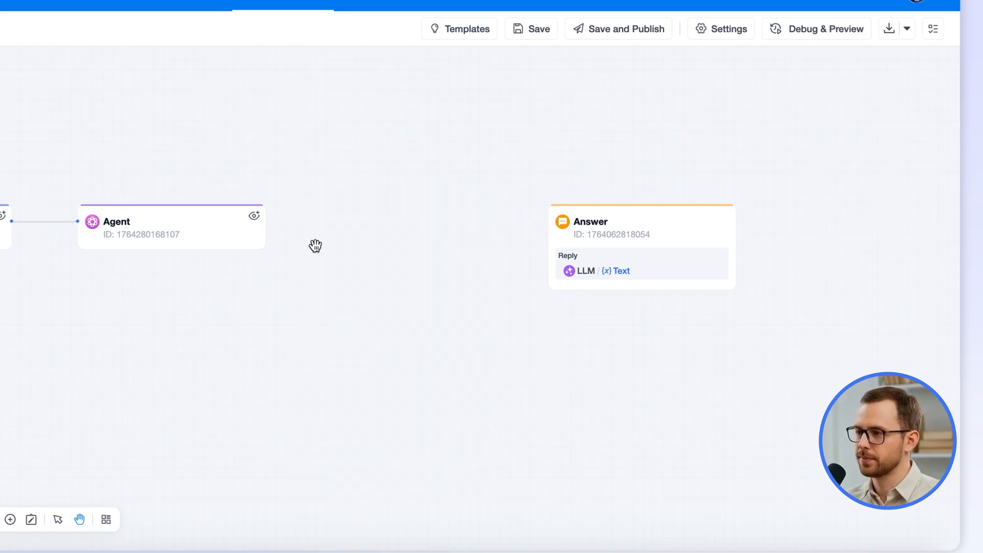
drag(267, 222, 548, 224)
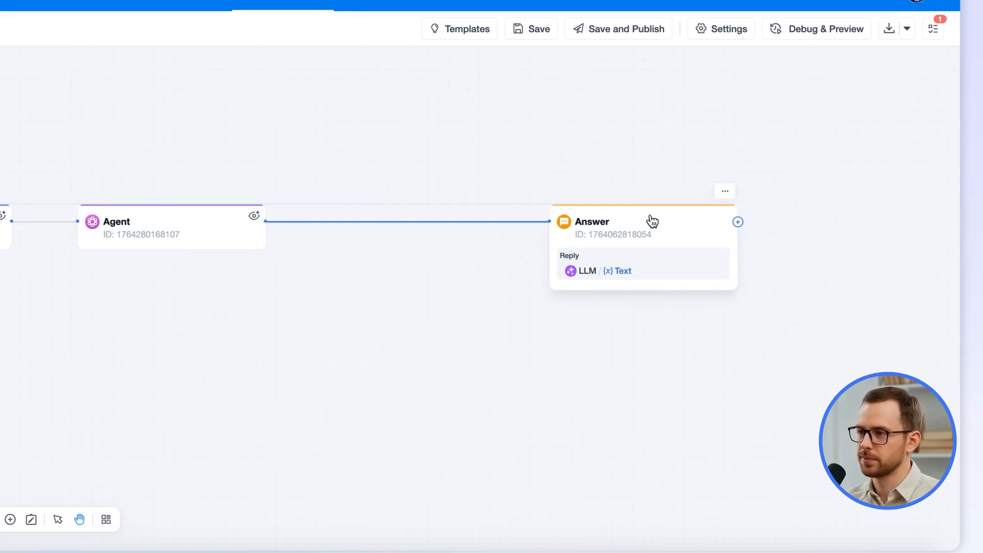
Replace the Answer node's reply with the Agent's Text variable and move the Answer node closer to the Agent node
click(665, 235)
click(674, 162)
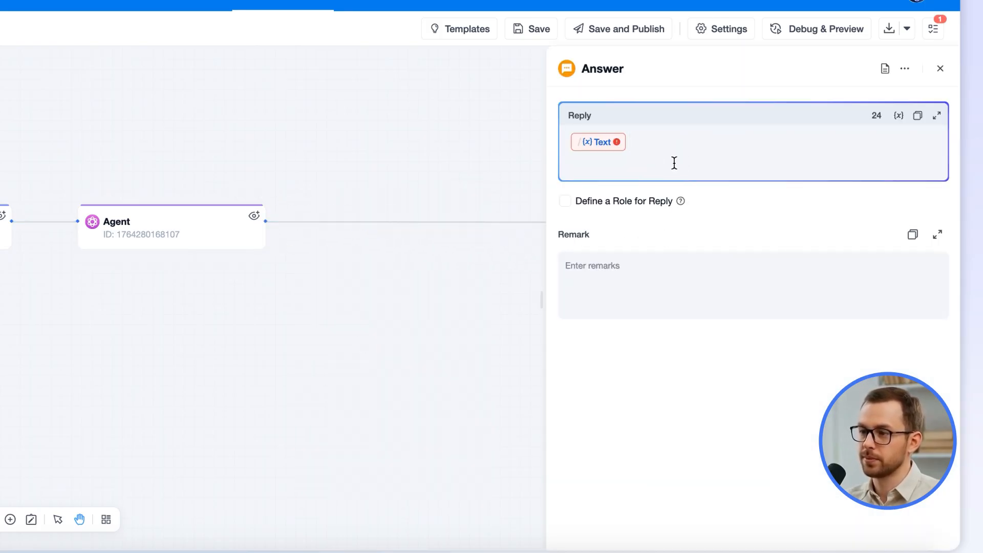
key(BackSpace)
text(/)
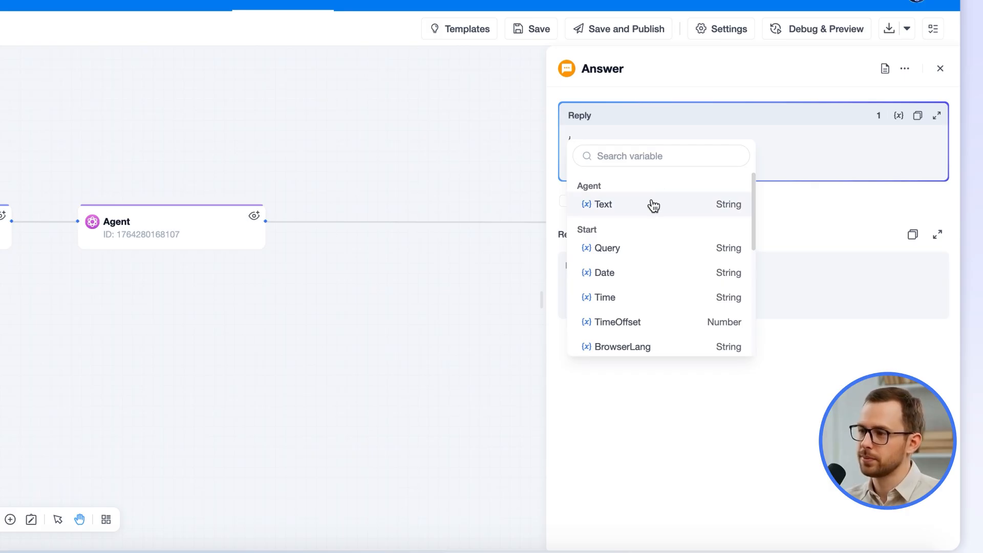
click(651, 205)
click(941, 73)
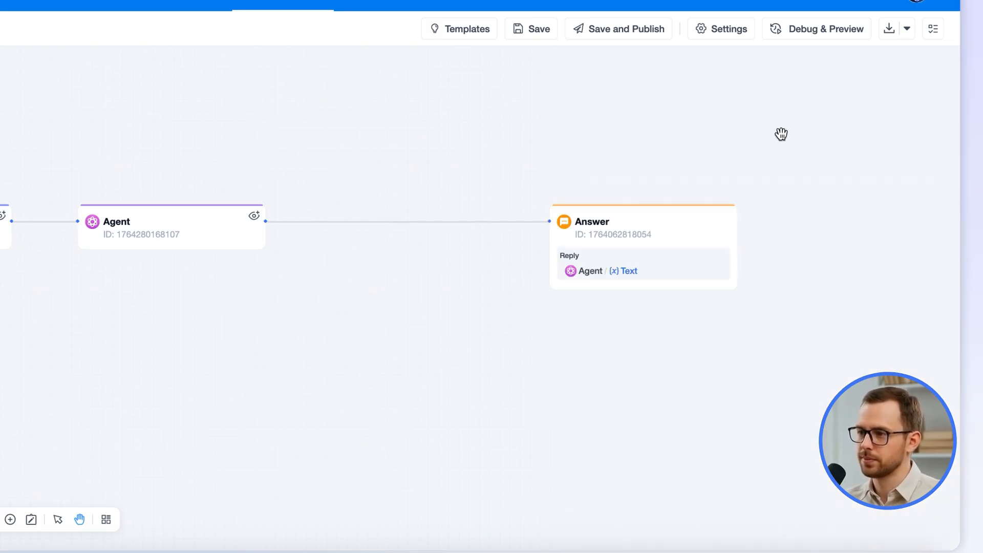
drag(630, 215, 437, 222)
drag(266, 301, 391, 331)
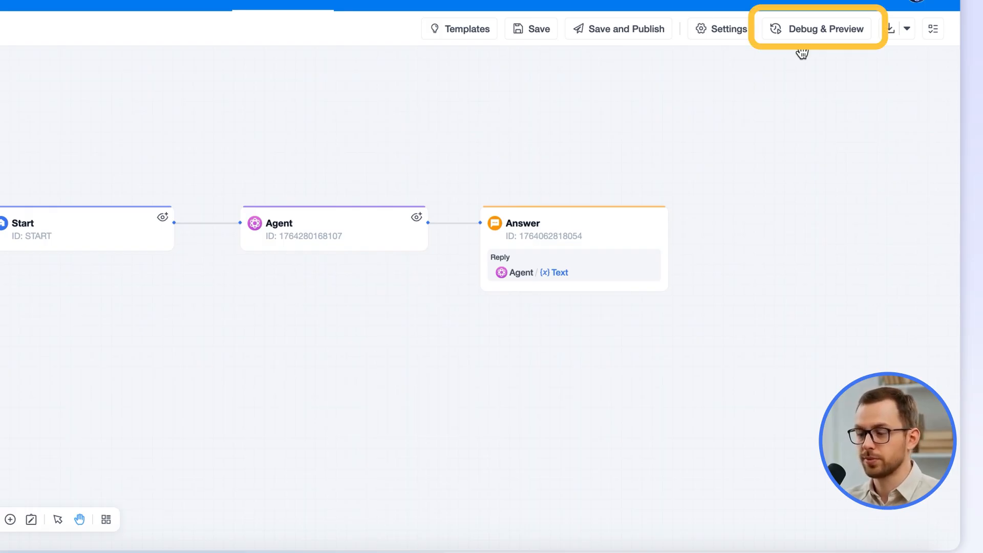
Test the workflow in debug mode by asking "What is the weather like in New York today?" and review the reply
click(807, 34)
click(717, 509)
text(What is the weather like in New York today?)
click(931, 512)
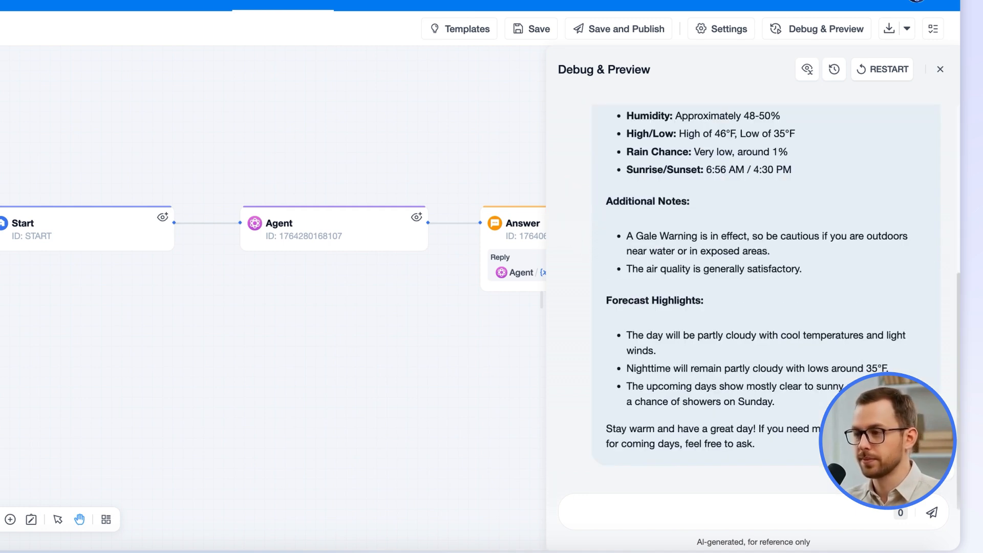
scroll(948, 301, up, 5)
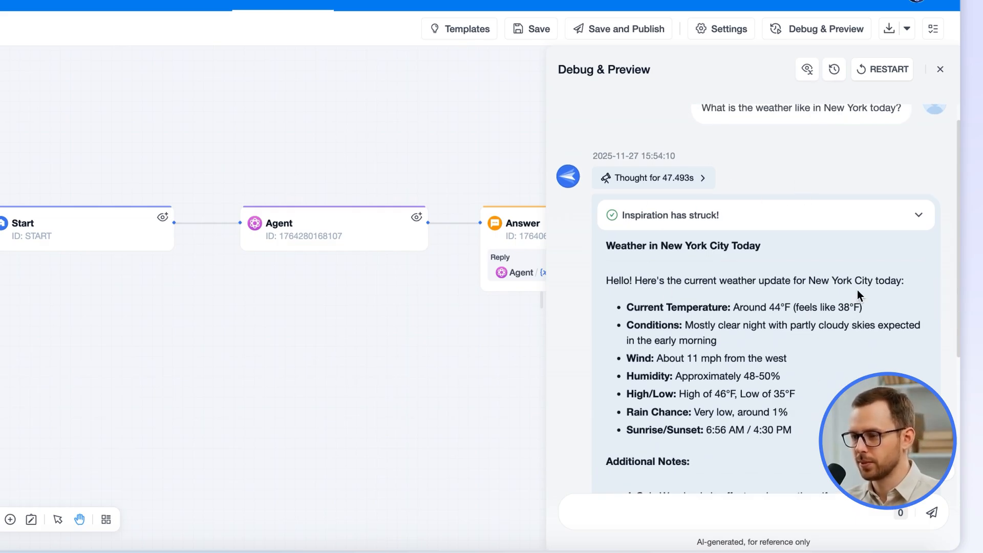
Ask the debug chat "What is the current price of gold today?" and inspect the thought process behind the reply
click(621, 511)
text(What is the current price of gold today?)
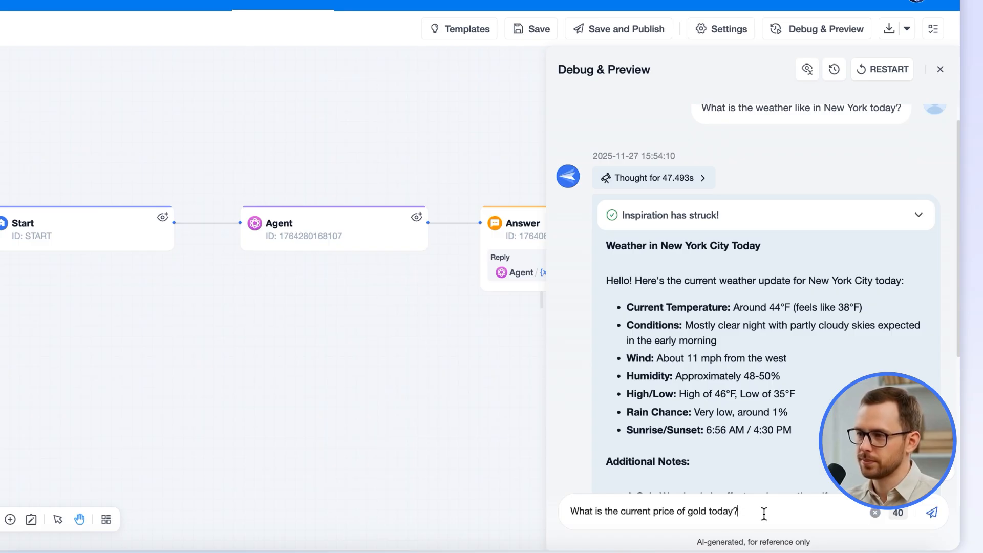
click(932, 512)
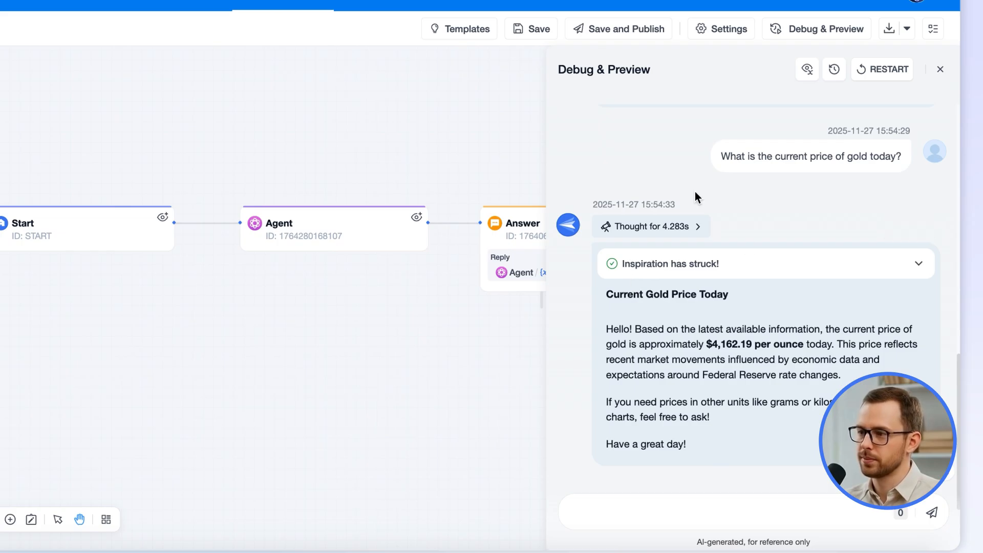
click(698, 227)
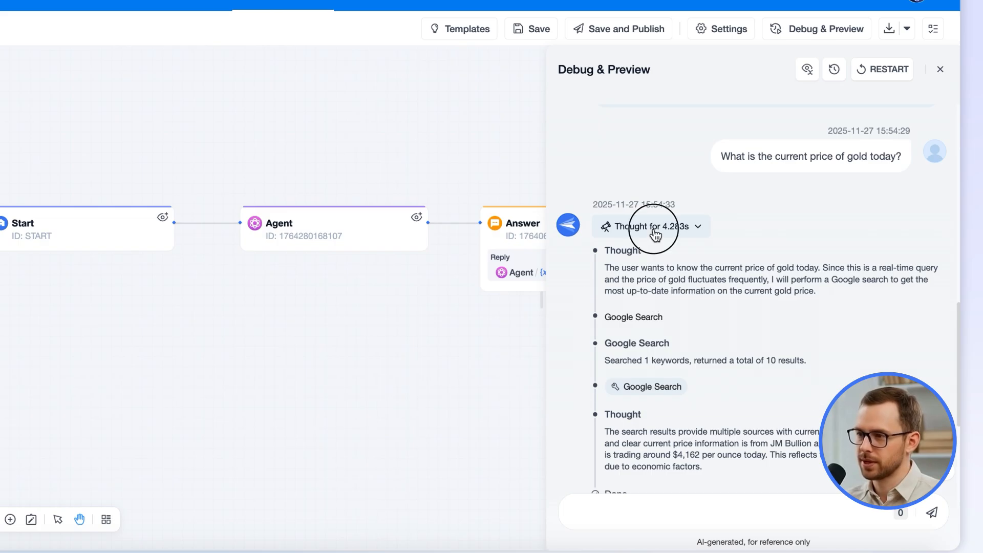
click(653, 233)
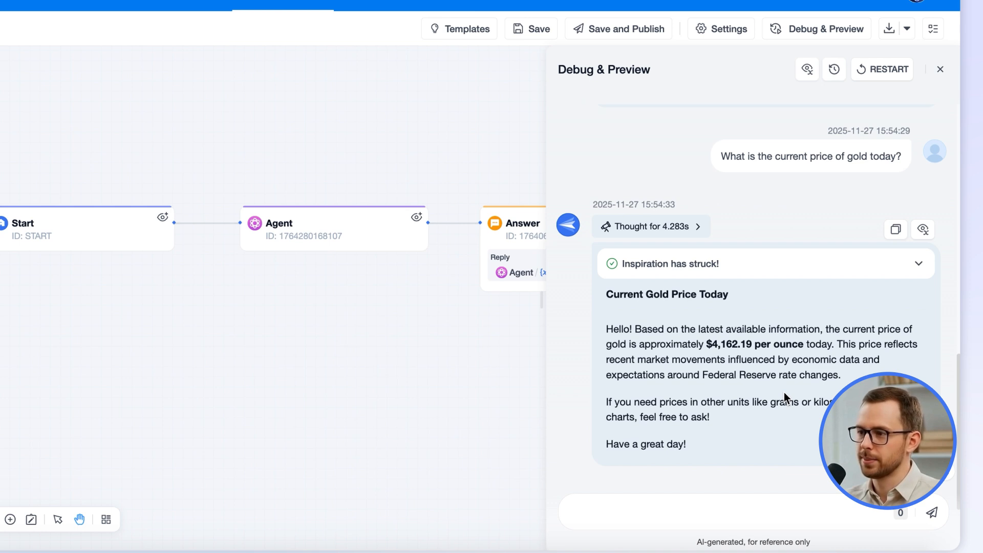
Close the debug preview and publish the TEST1 workflow
click(937, 71)
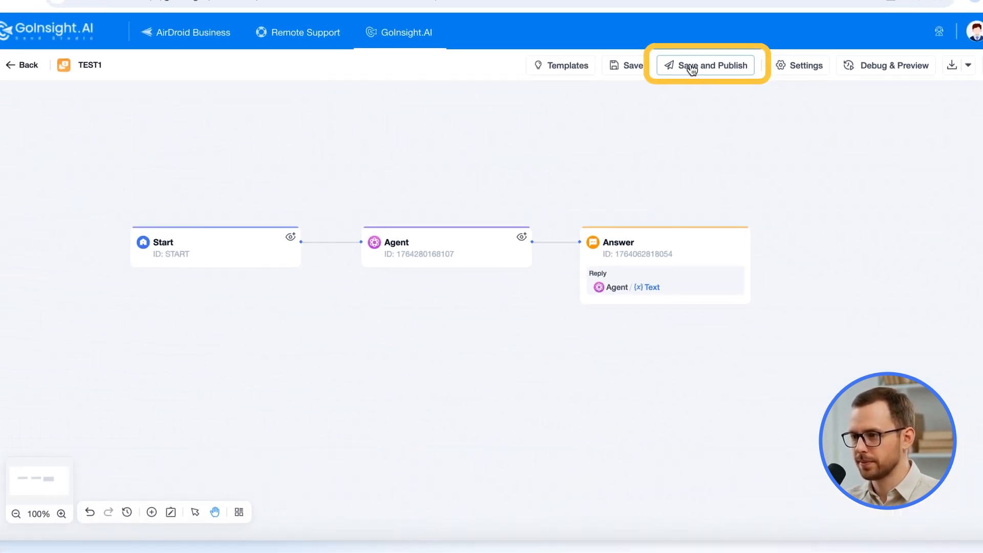
click(691, 67)
click(695, 106)
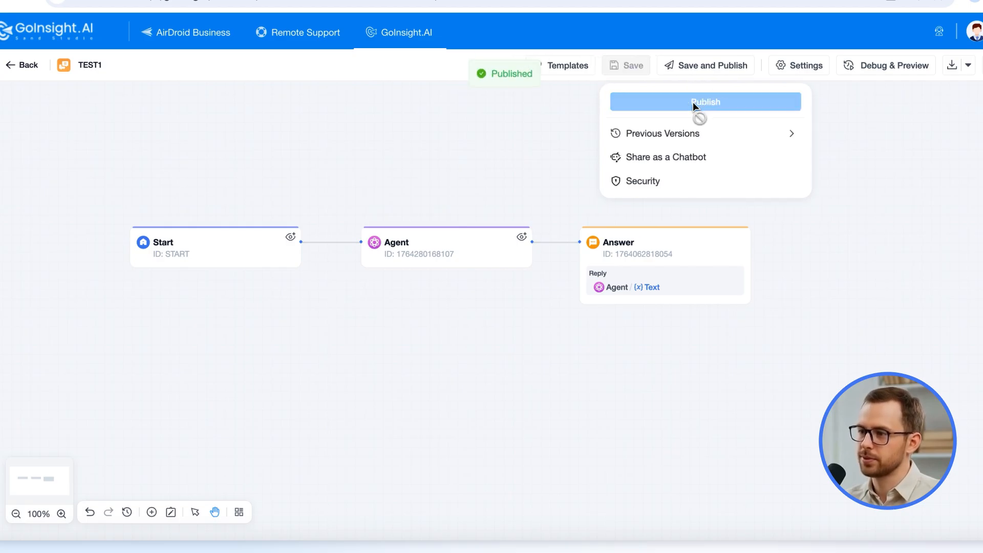
Create a chatbot share named TEST for the workflow and view its URL and embed code options
click(673, 162)
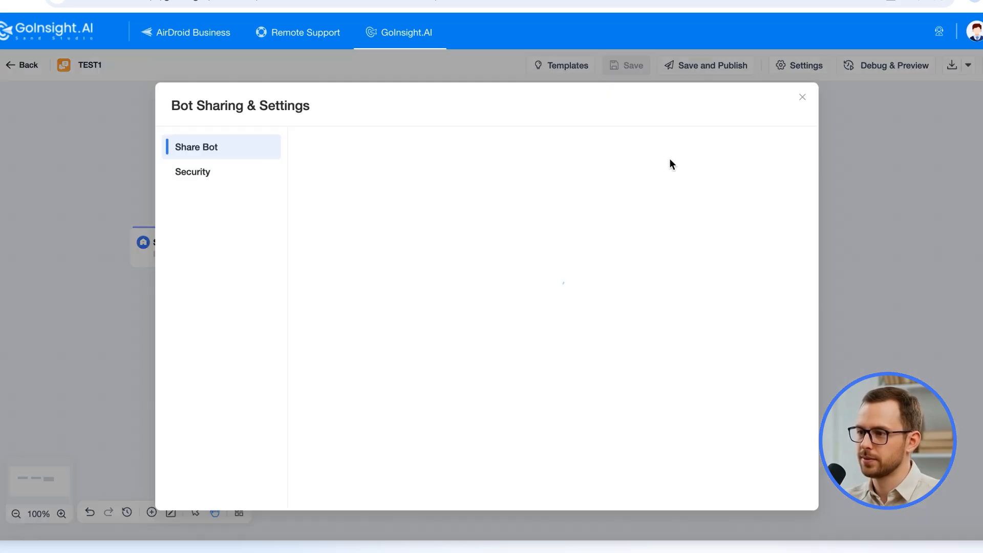
click(547, 365)
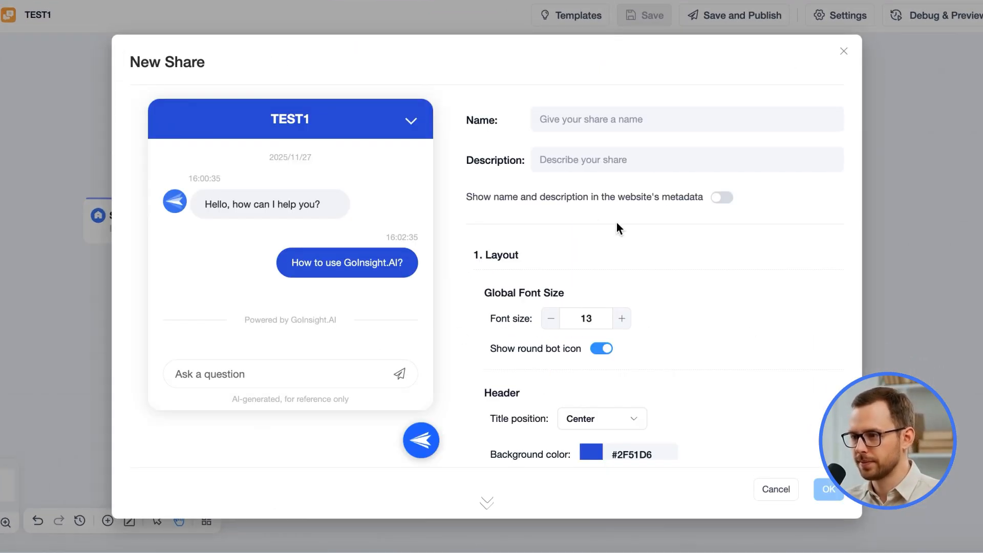
click(613, 128)
text(TEST)
click(816, 491)
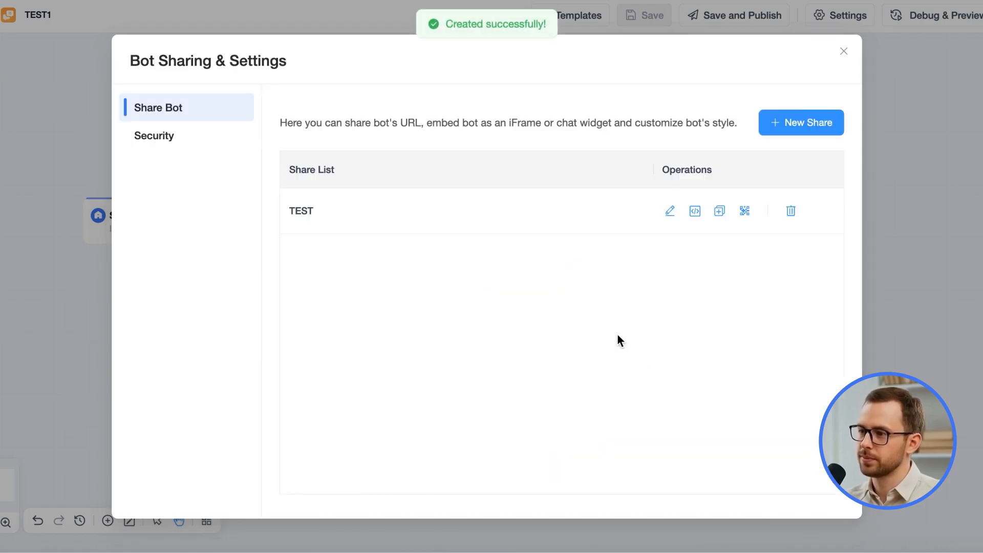
click(695, 211)
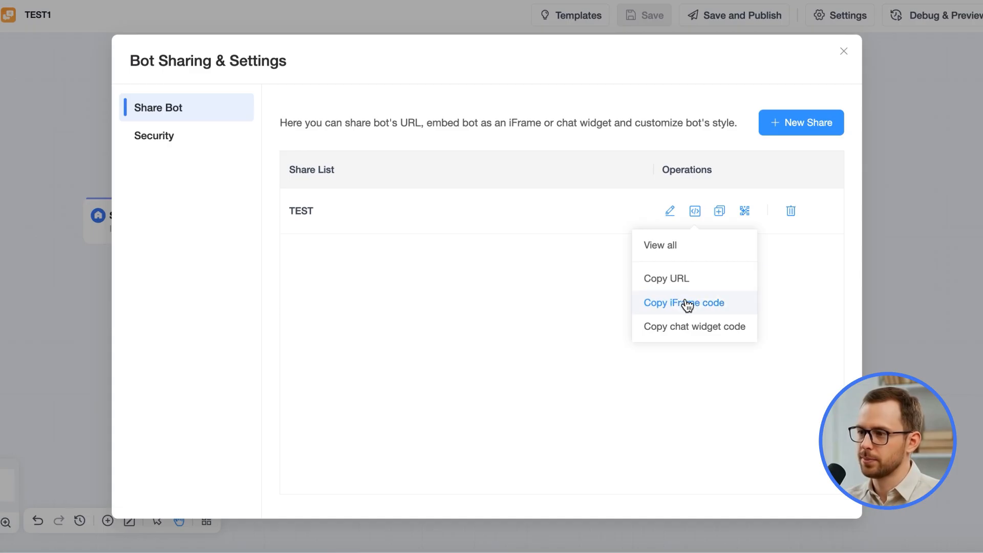
click(785, 274)
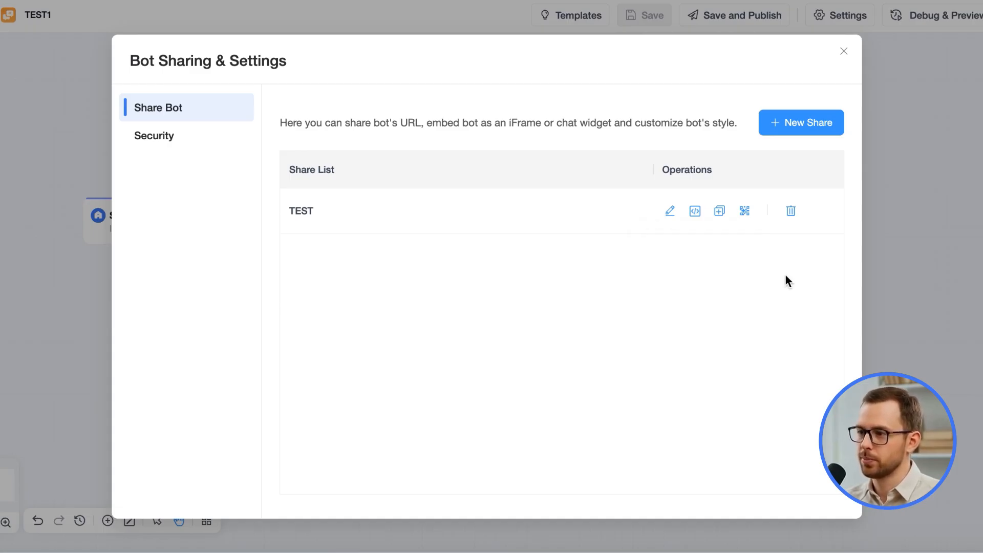
Open the permission settings of TEST1 from the workflow list and add the IT Department and Marketing Department
click(182, 149)
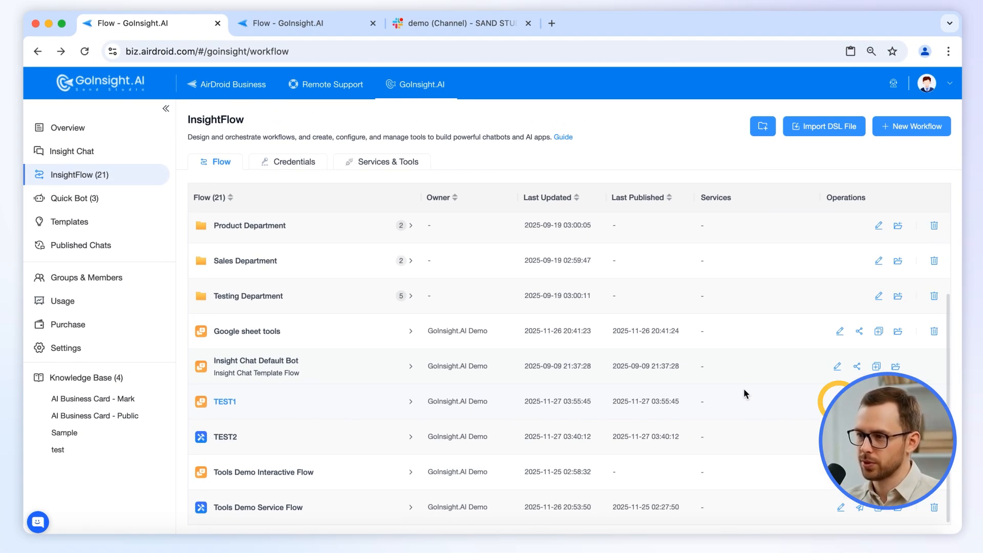
click(840, 401)
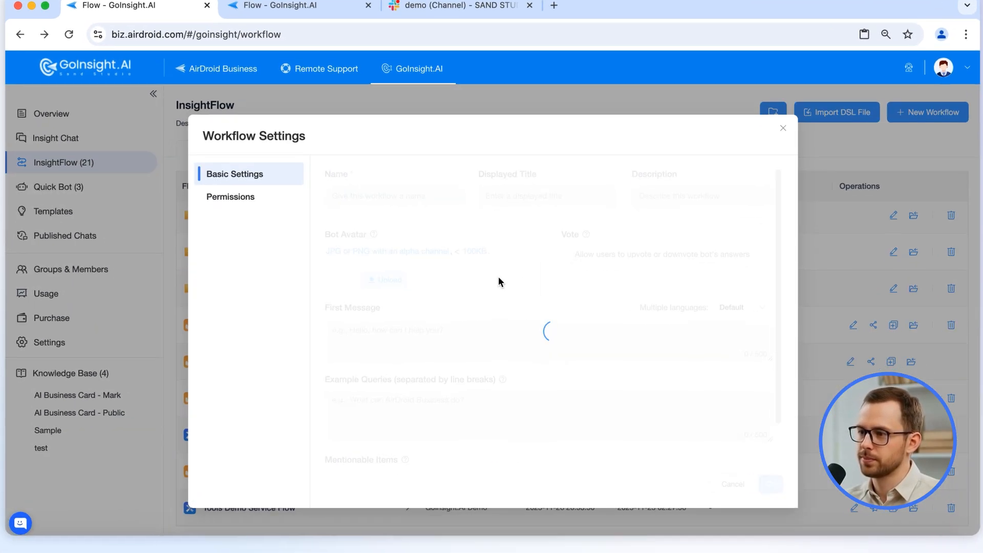
click(275, 217)
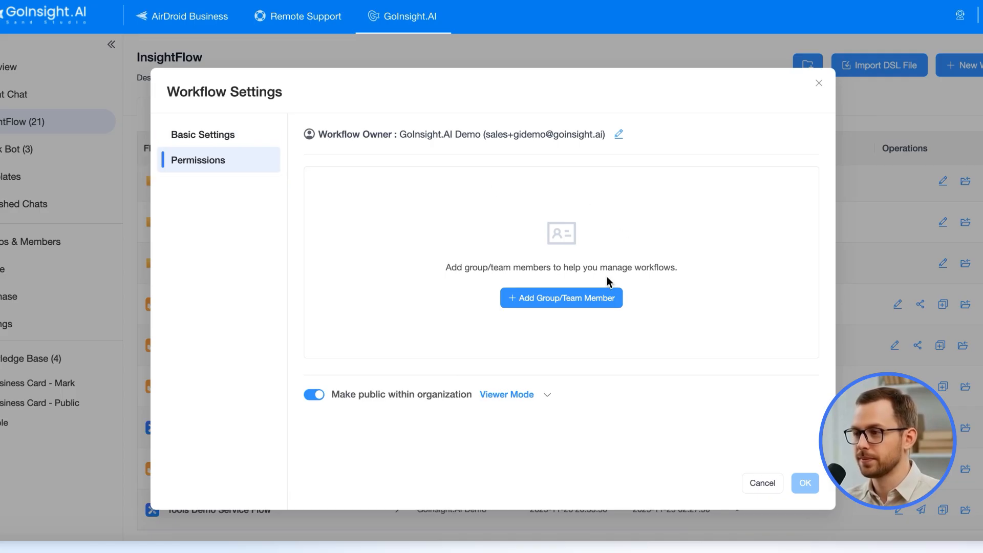
click(599, 295)
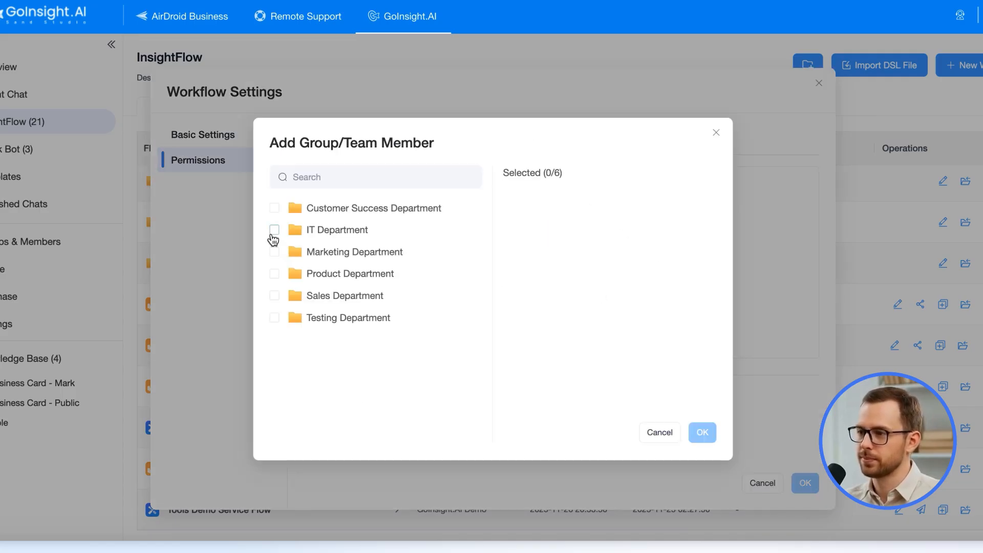
click(275, 230)
click(275, 252)
click(705, 434)
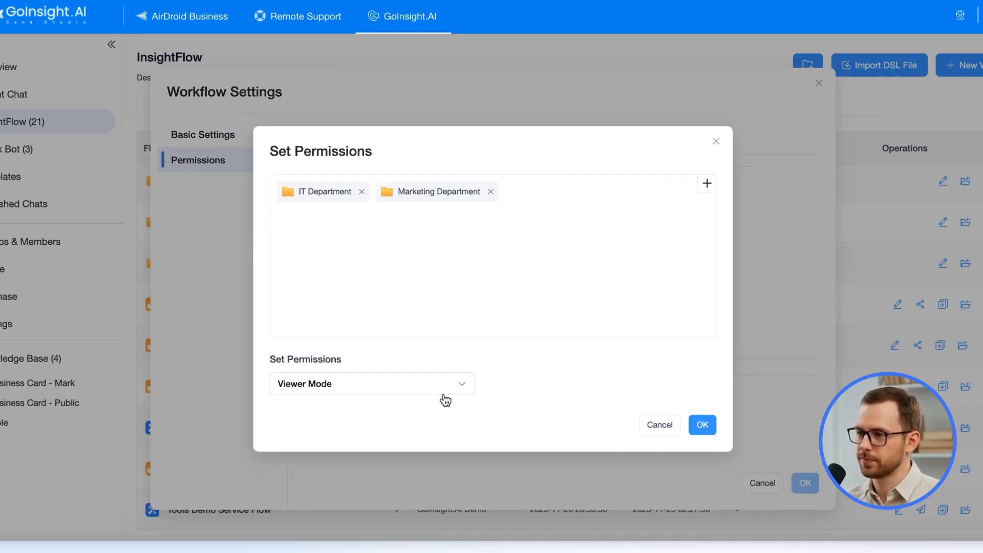
Give the two added departments Viewer Mode permission and confirm
click(420, 391)
click(378, 502)
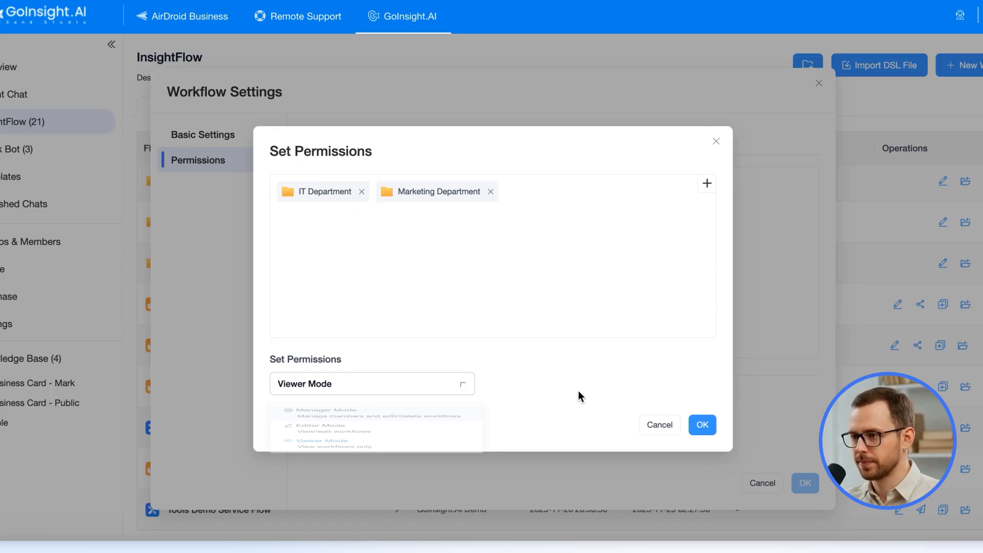
click(702, 425)
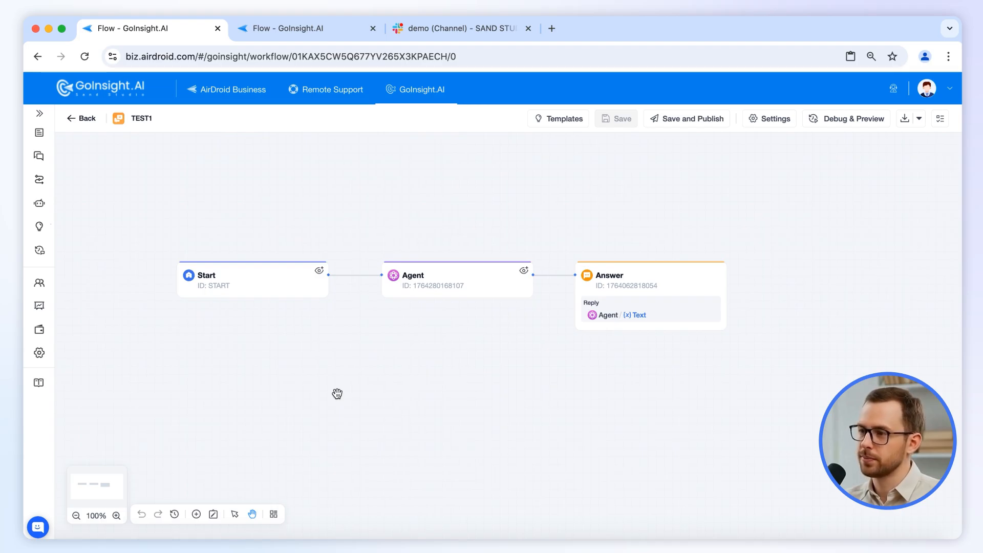
Switch to the TEST2 workflow, test-run its draft with the Send a Message node, and check the demo channel in Slack
click(303, 31)
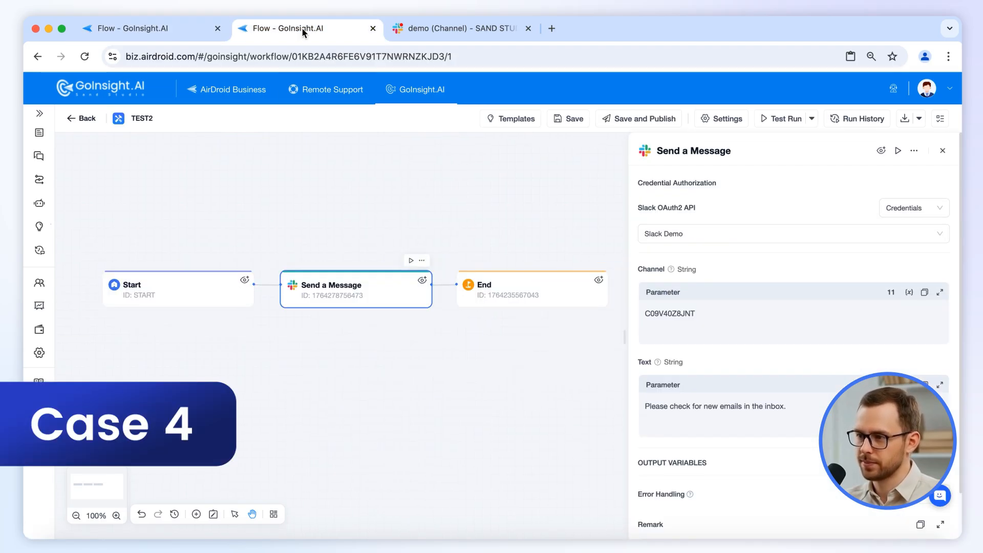
click(942, 150)
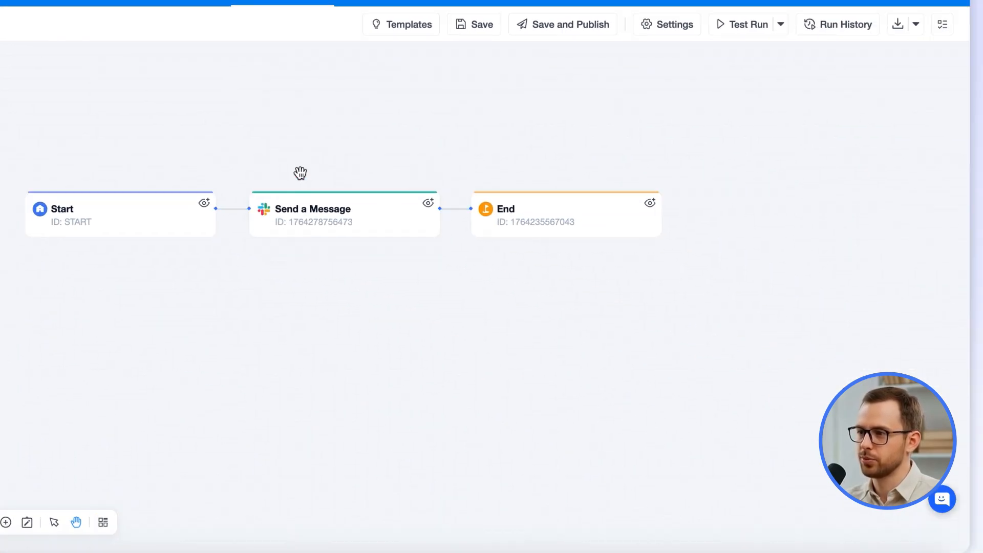
click(315, 220)
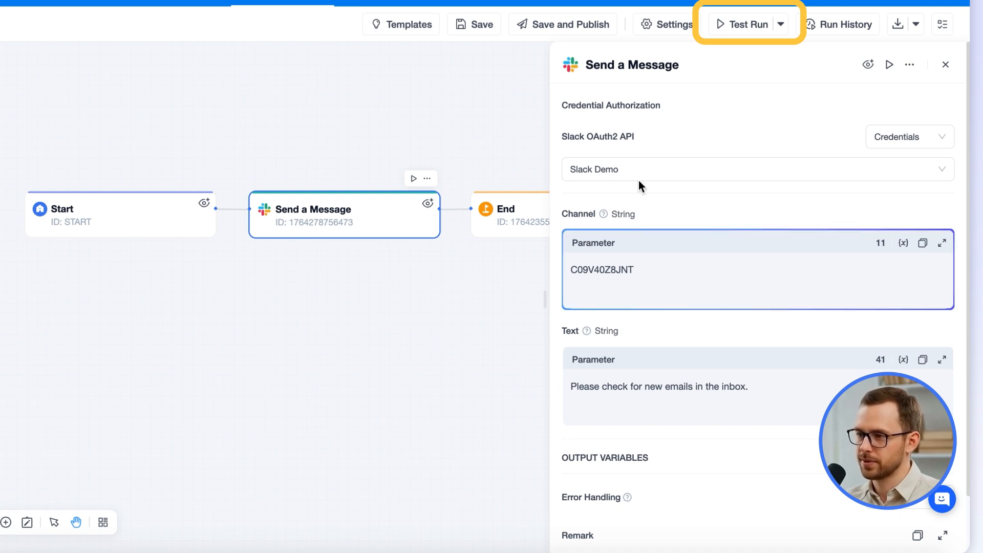
click(743, 24)
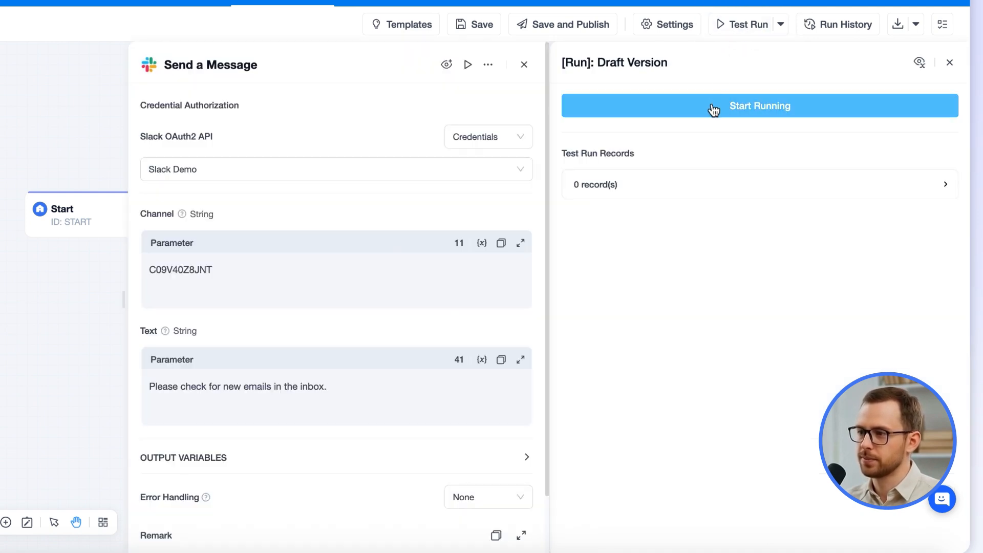
click(713, 110)
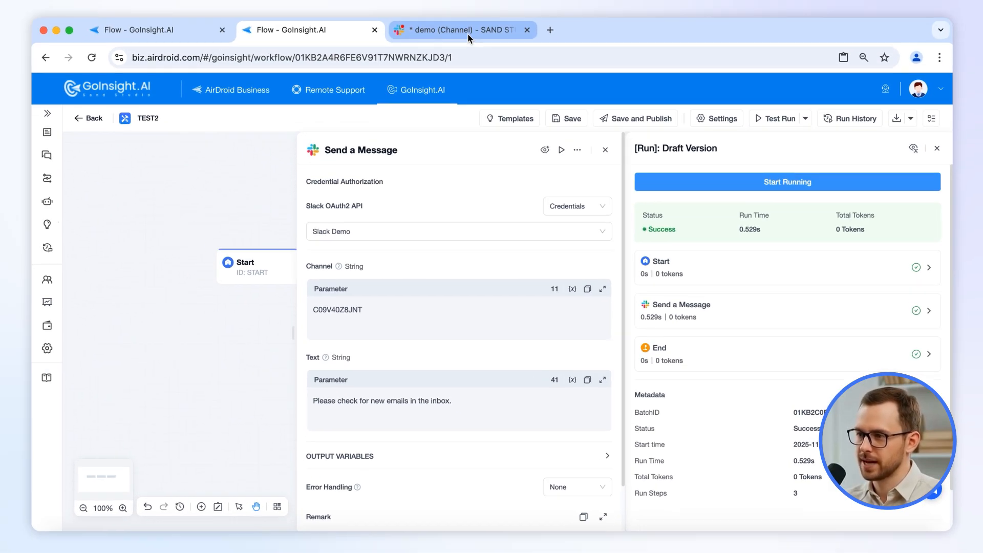
click(468, 33)
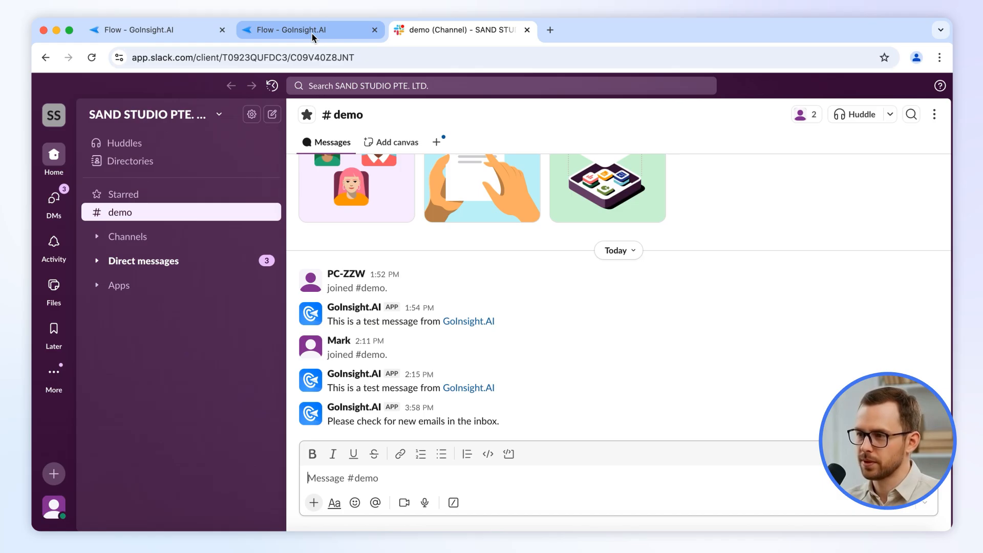
Return to the TEST2 workflow in GoInsight.AI and publish it
click(312, 34)
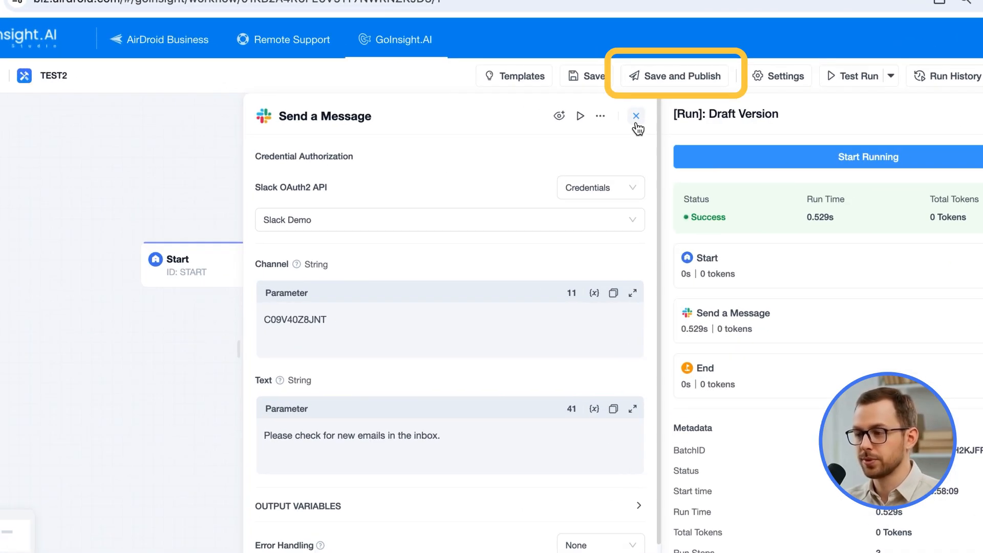
click(675, 84)
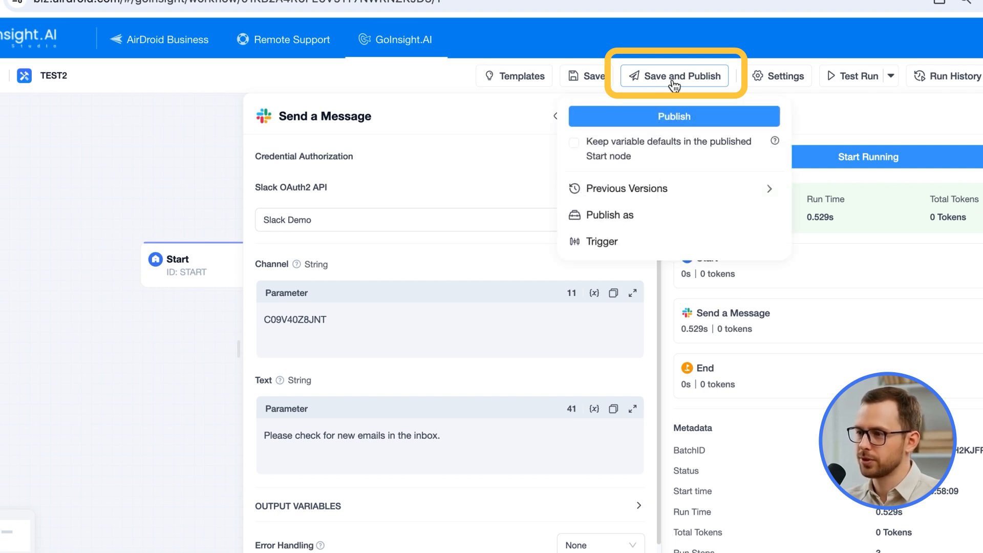
click(661, 111)
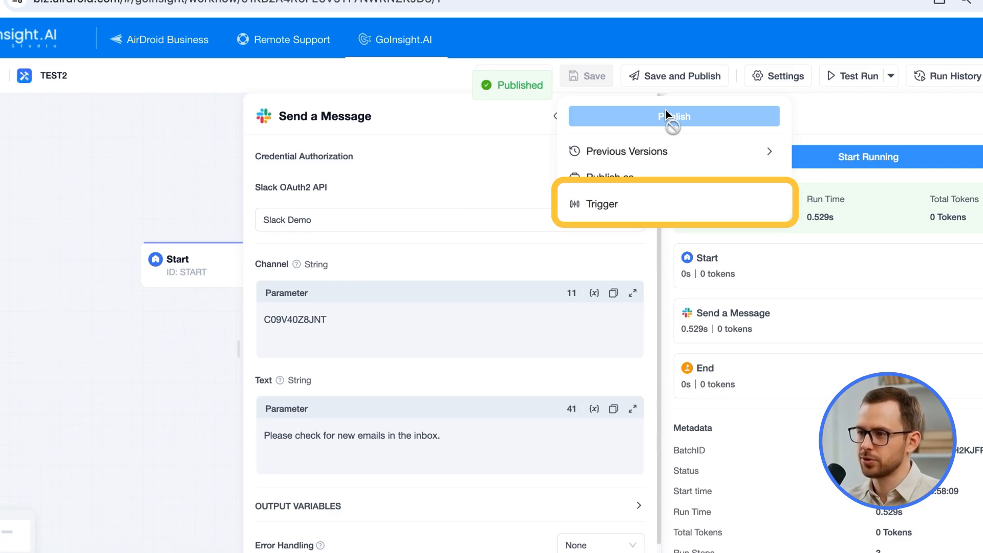
click(608, 205)
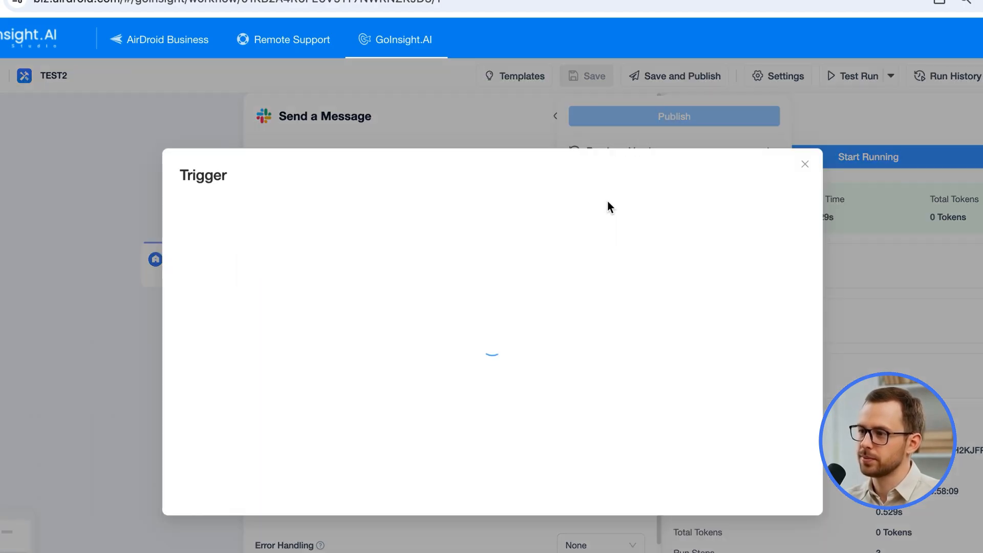
click(507, 361)
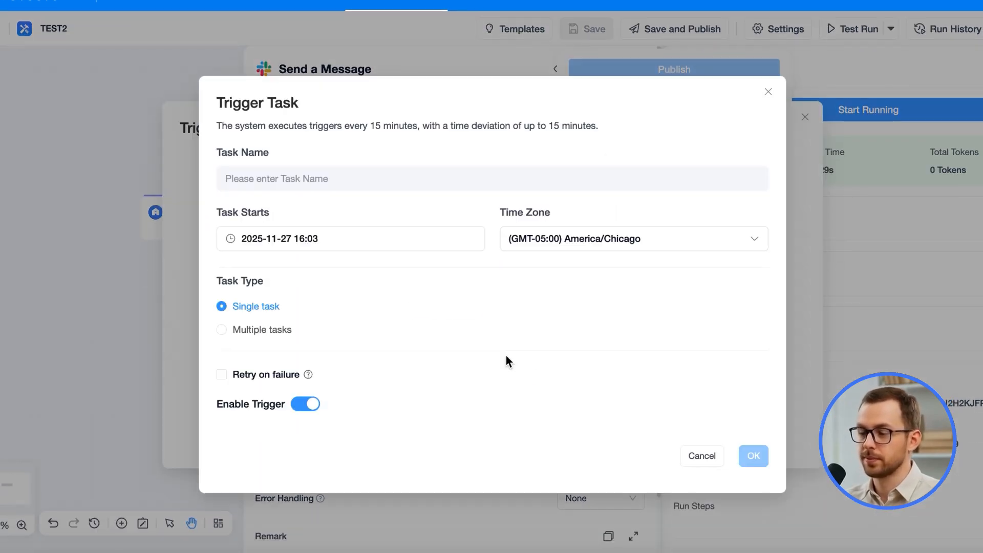
click(371, 178)
text(TEST TASK)
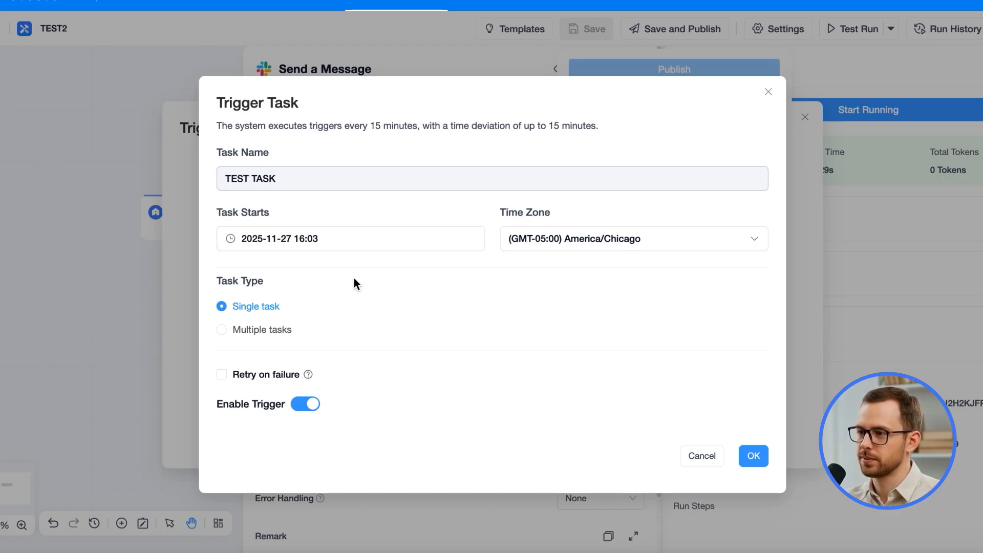
click(330, 239)
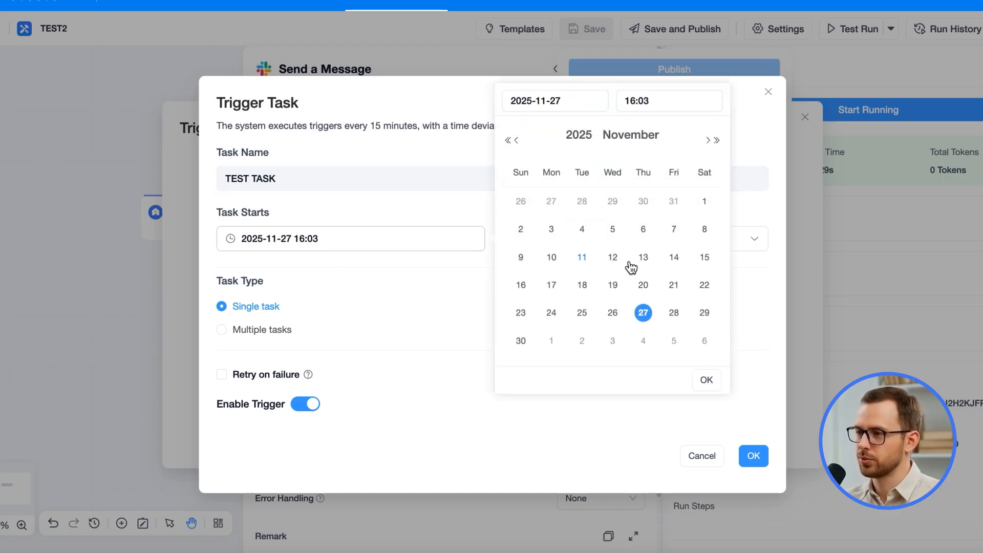
click(641, 101)
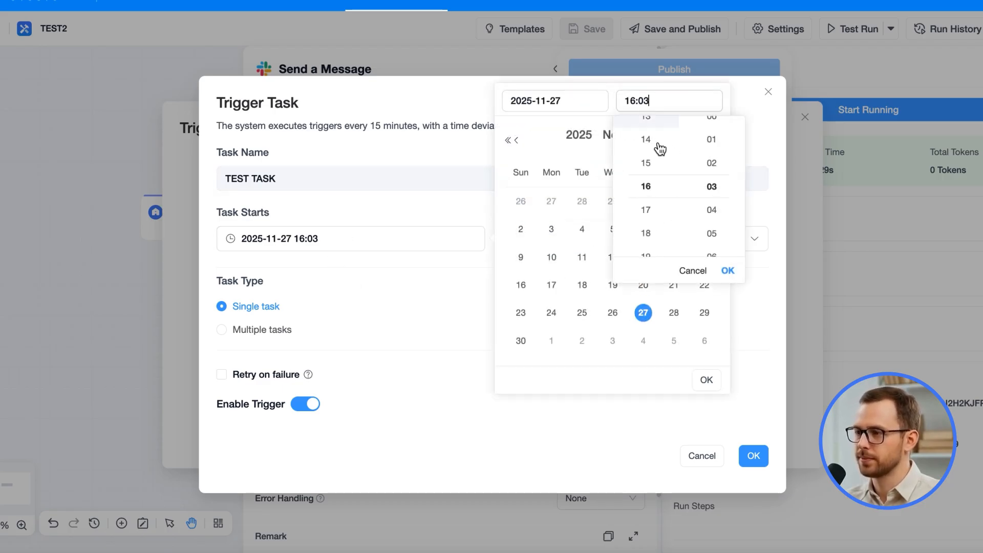
click(723, 270)
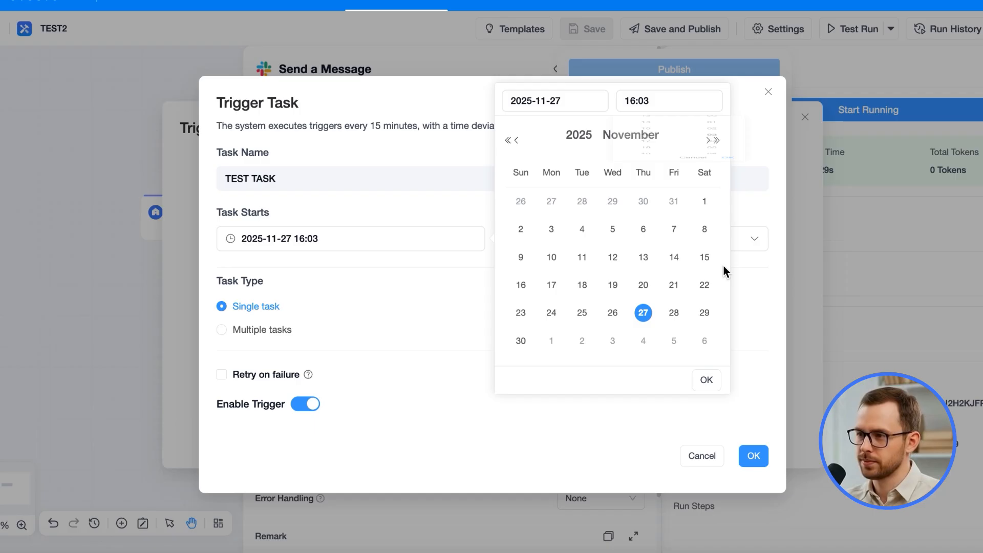
click(705, 379)
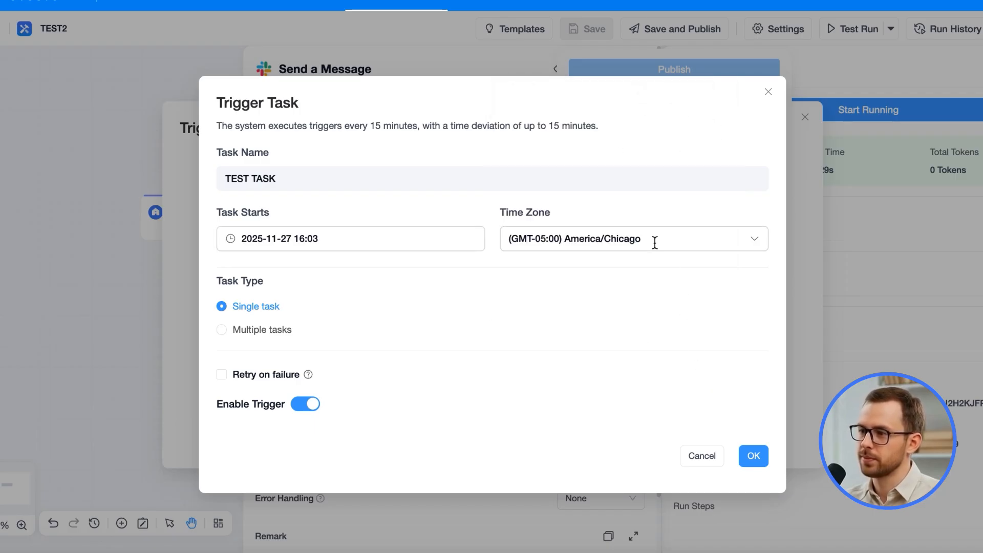
Make the trigger a multiple task repeating every 1 day without execution restriction, then save it and close the trigger list
click(251, 336)
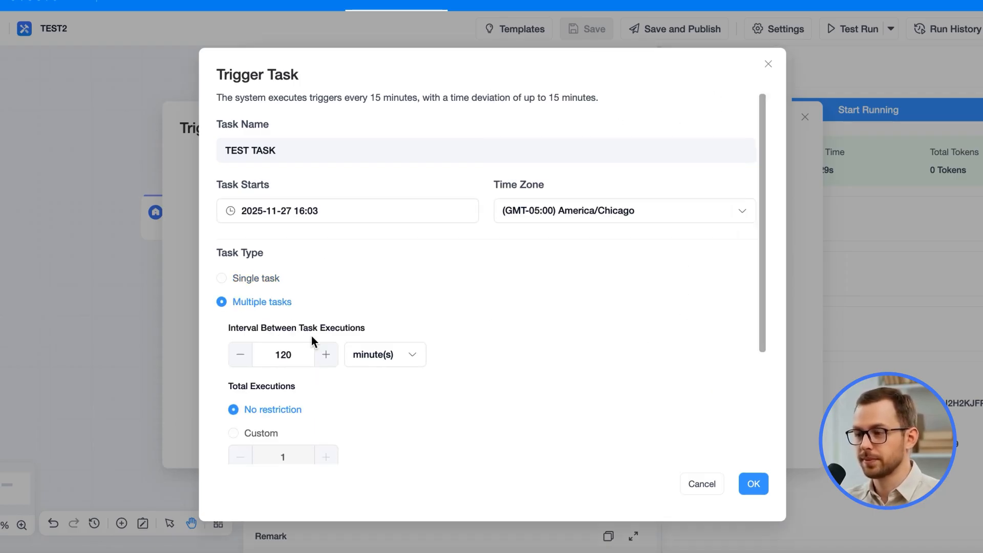
click(390, 361)
click(379, 443)
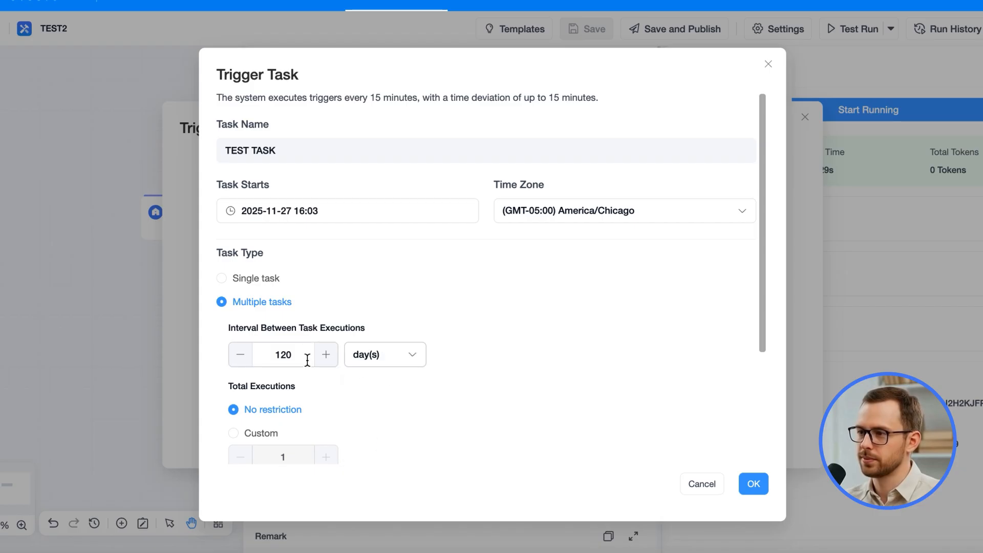
double_click(273, 356)
text(1)
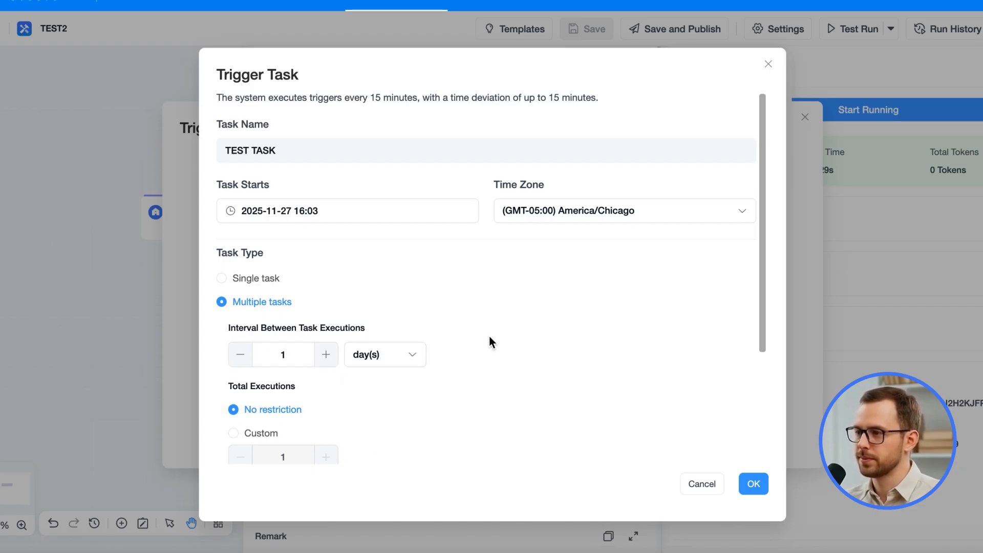
drag(762, 313, 761, 477)
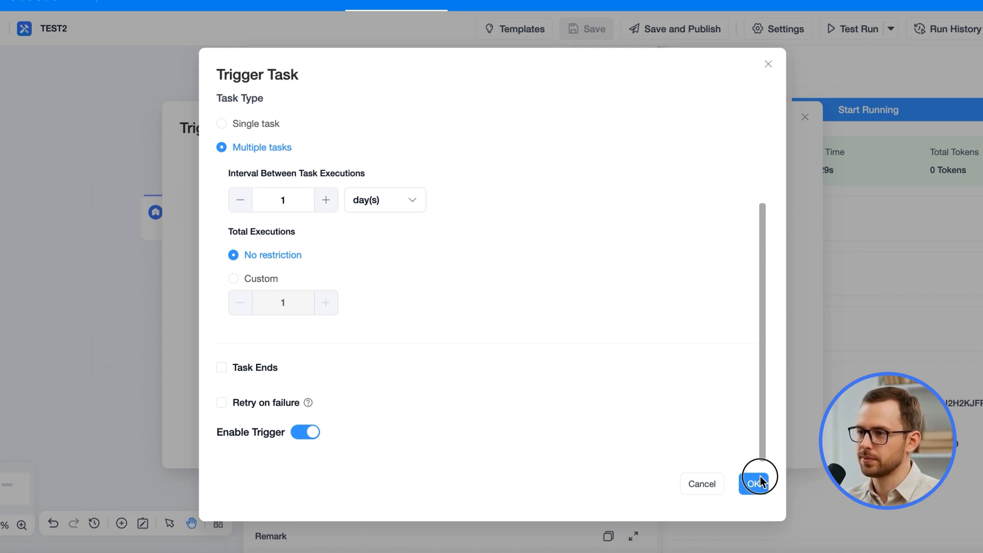
click(752, 485)
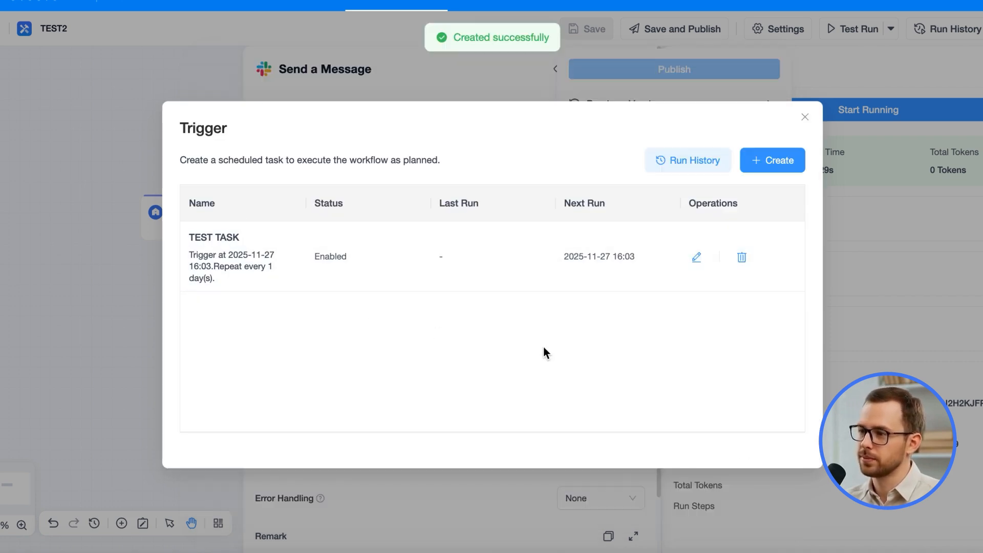
click(806, 119)
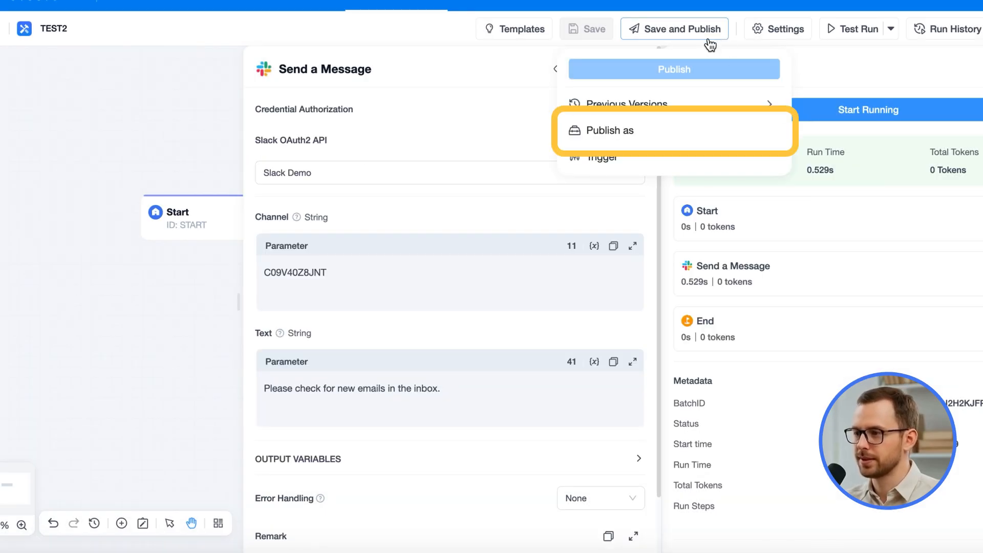
Publish TEST2 for API calls by creating an endpoint named TEST API with a long-term valid token
click(624, 130)
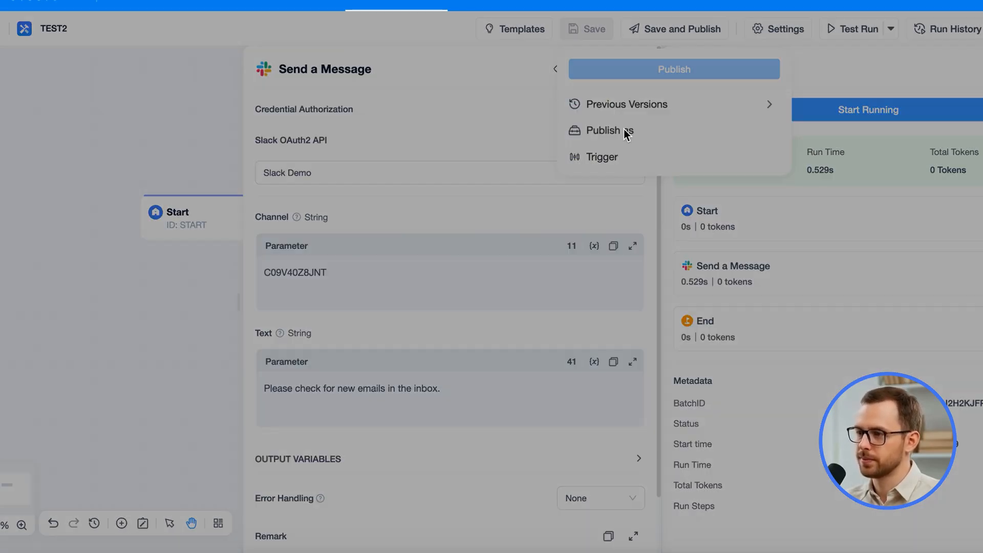
click(191, 152)
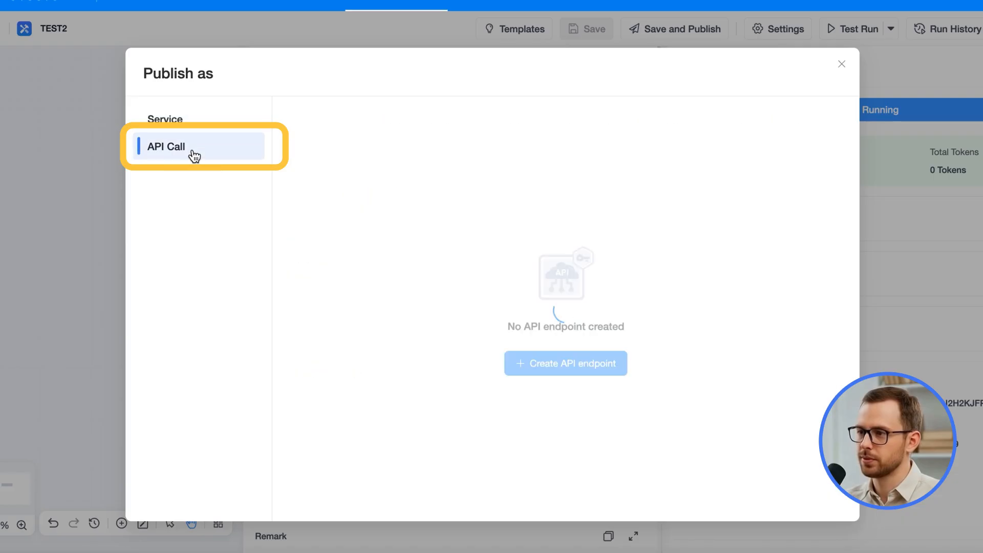
click(578, 377)
click(385, 226)
text(TEST API)
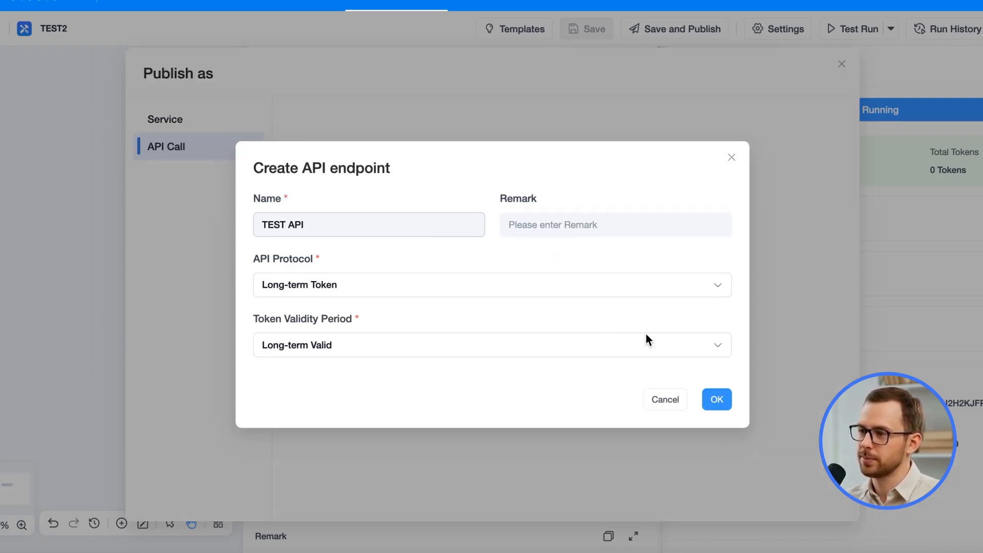
click(716, 399)
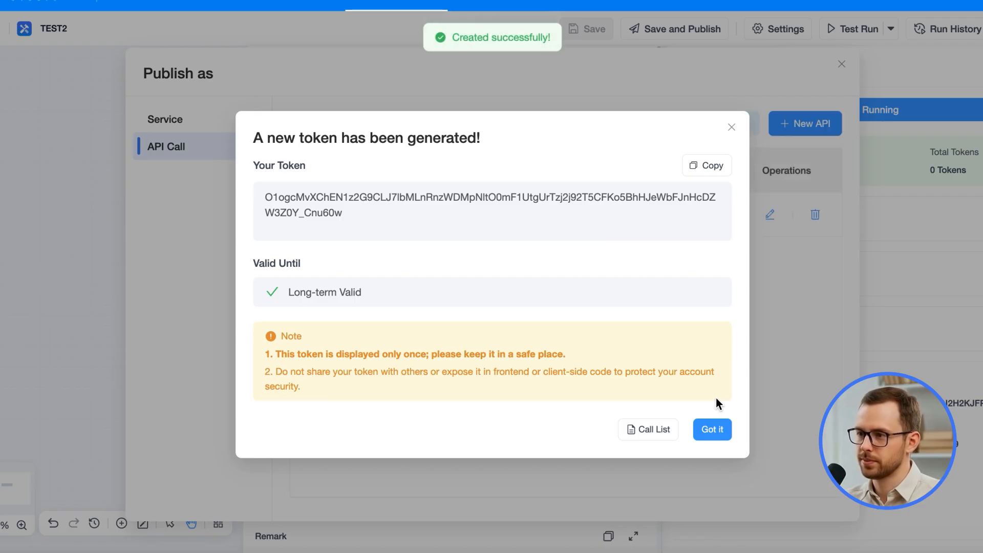
click(712, 428)
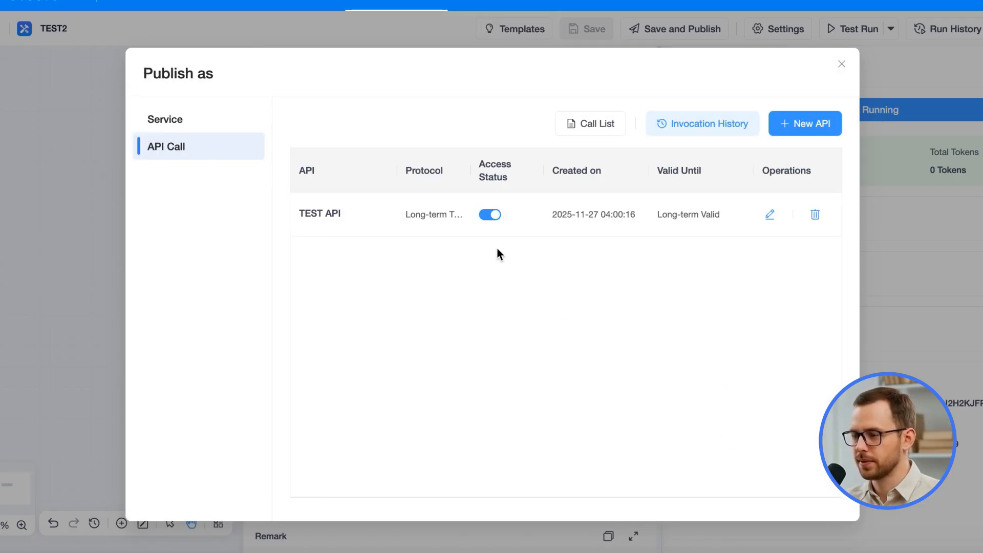
Deactivate access to the TEST API endpoint and activate it again
click(490, 216)
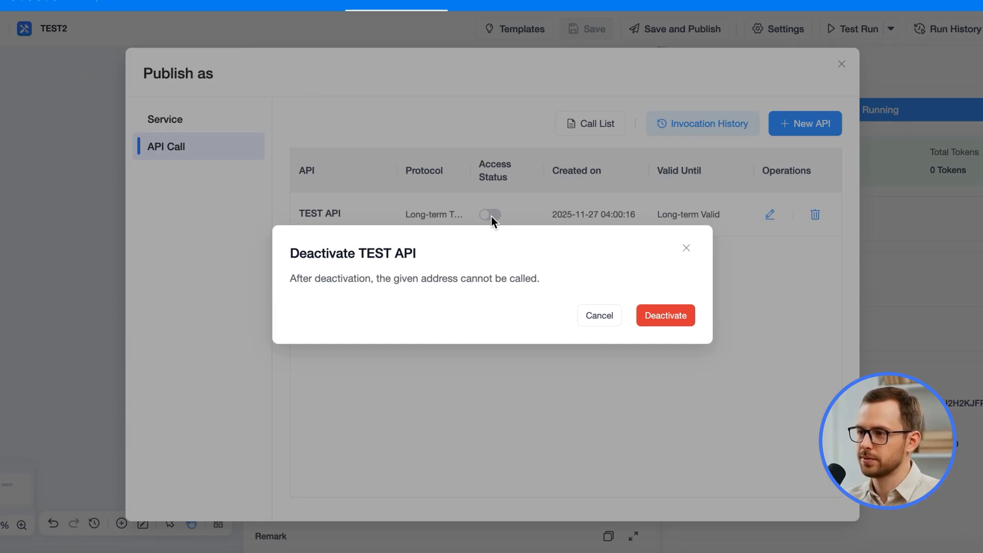
click(659, 315)
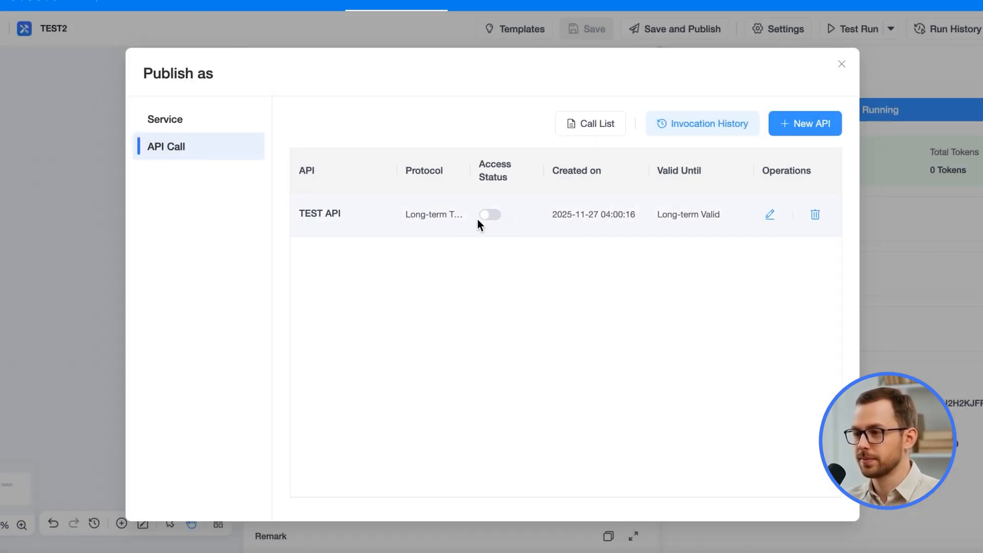
click(490, 216)
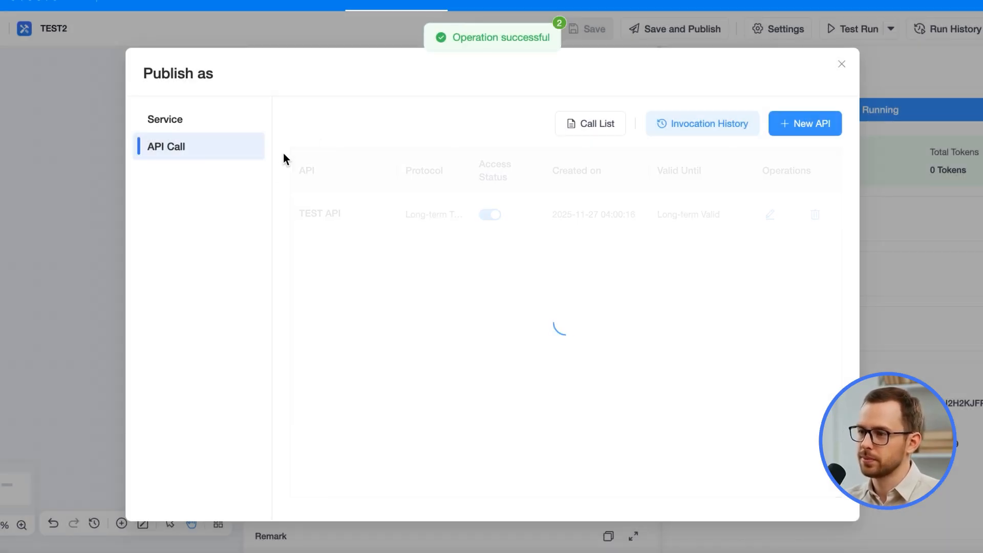
Publish TEST2 as a service with the display name TEST SERVICES and the description TEST
click(231, 128)
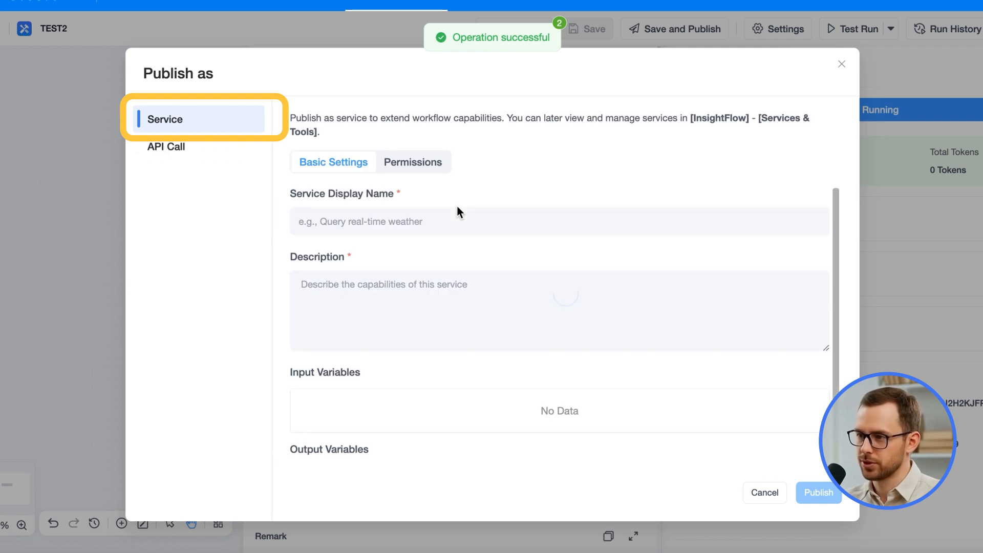
click(468, 222)
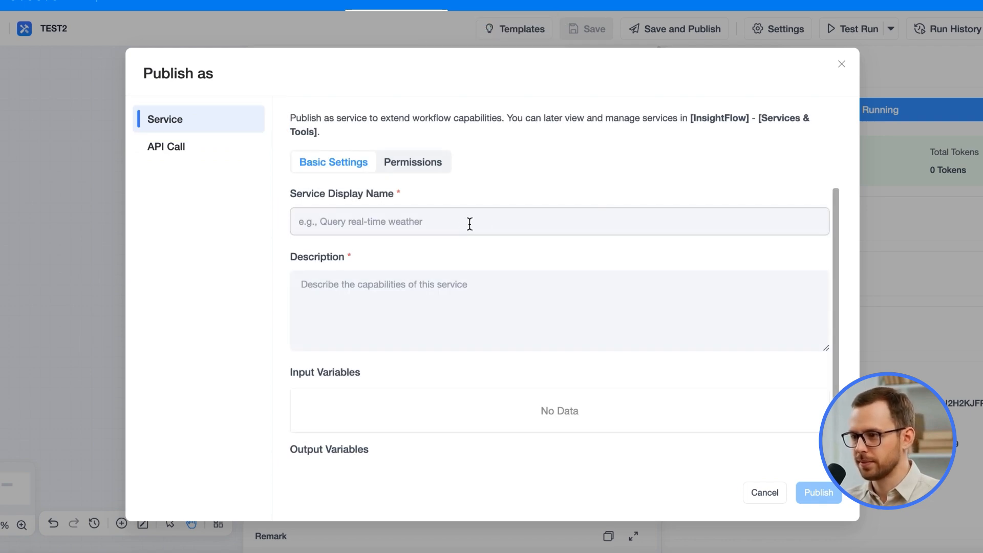
text(TEST SERVICES)
click(528, 307)
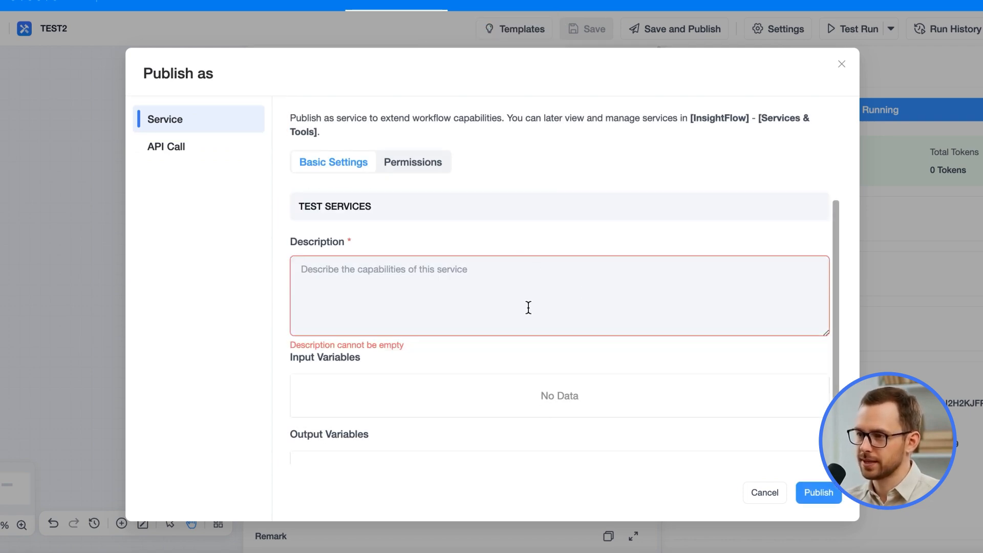
text(TEST)
click(818, 492)
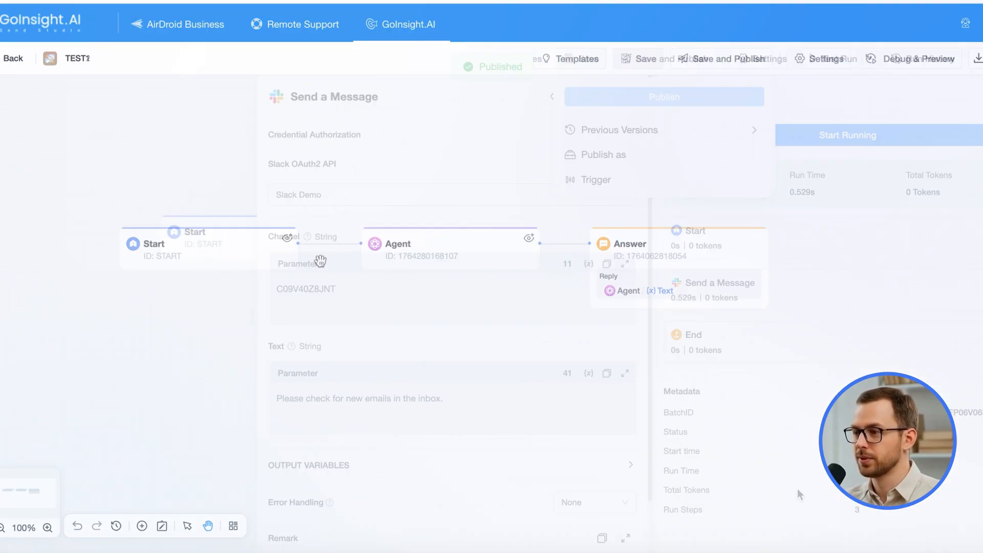
Insert the TEST SERVICES service between the Start and Agent nodes of the TEST1 workflow
click(331, 248)
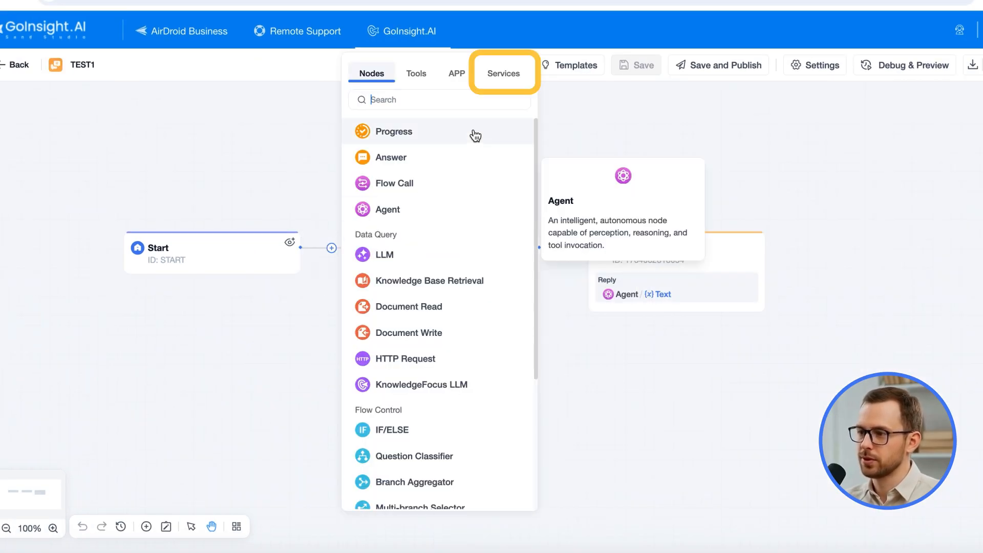
click(504, 77)
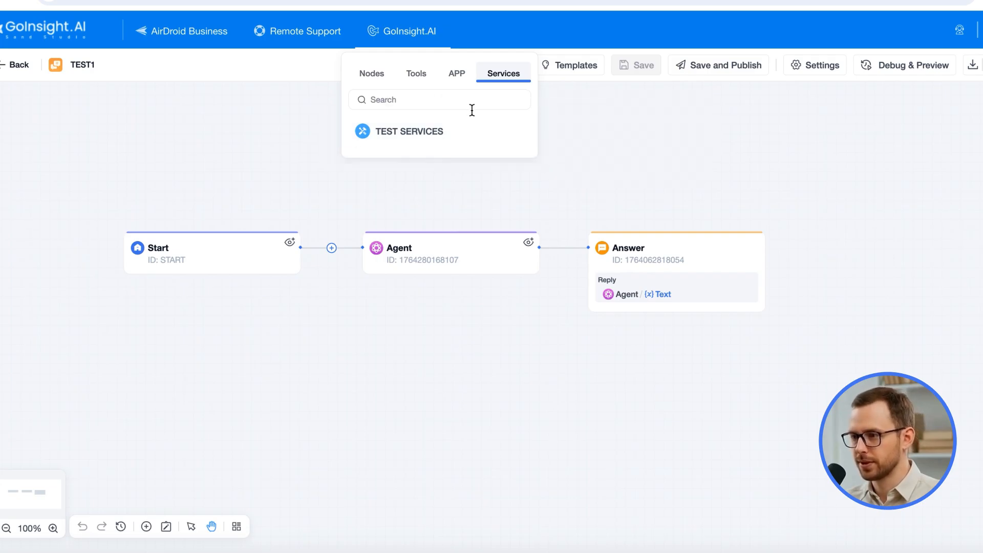
click(464, 129)
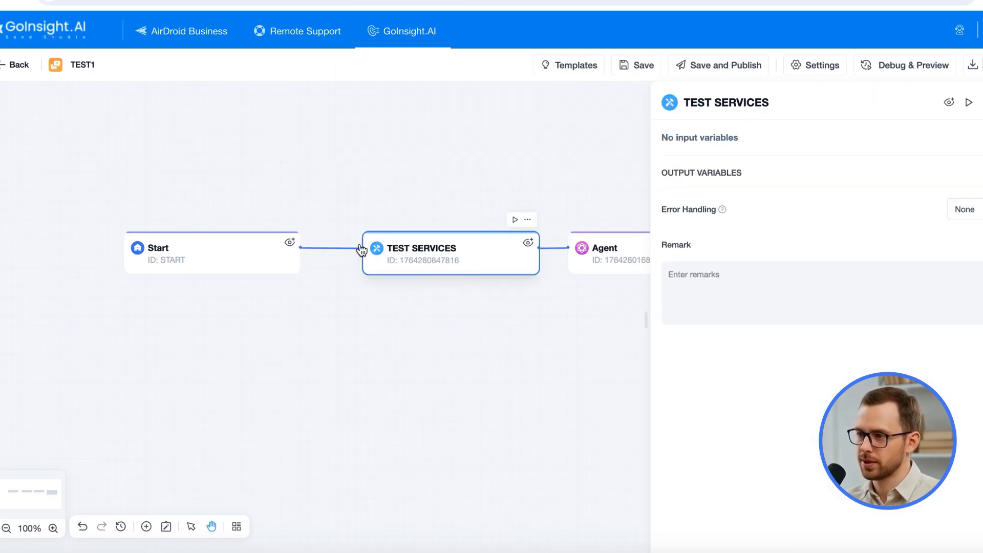